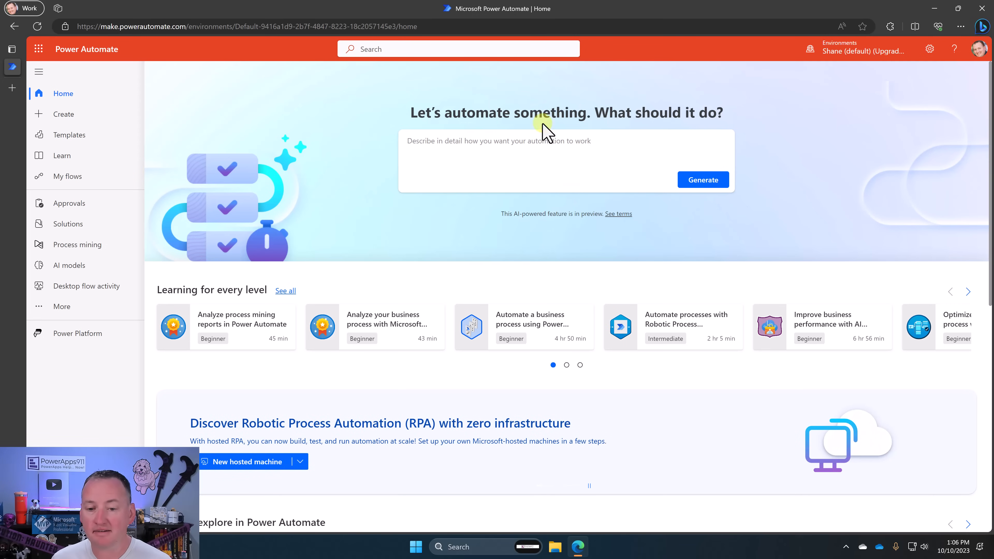
{"action": "left_click", "coordinate": [482, 145]}
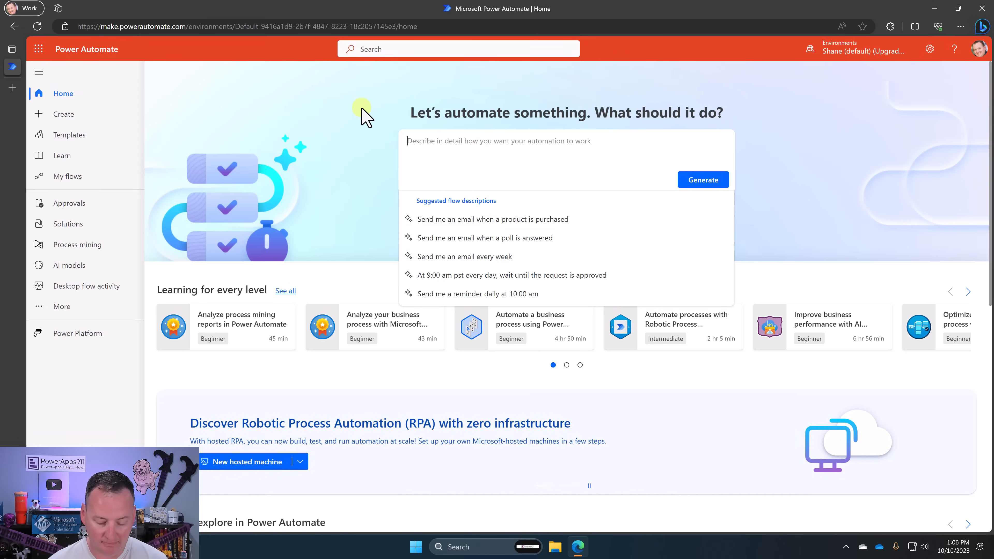
{"action": "type", "text": "Build me a "}
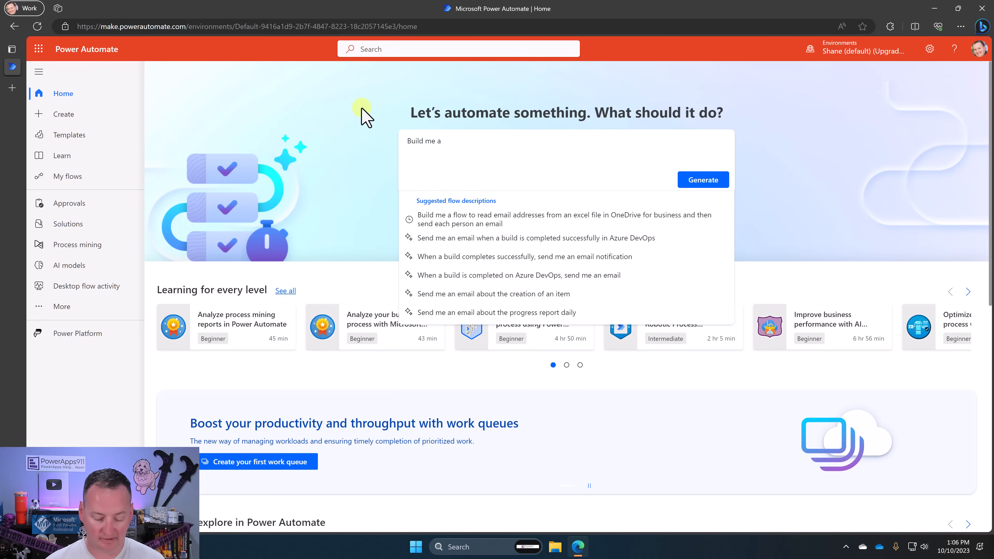
{"action": "type", "text": "flows"}
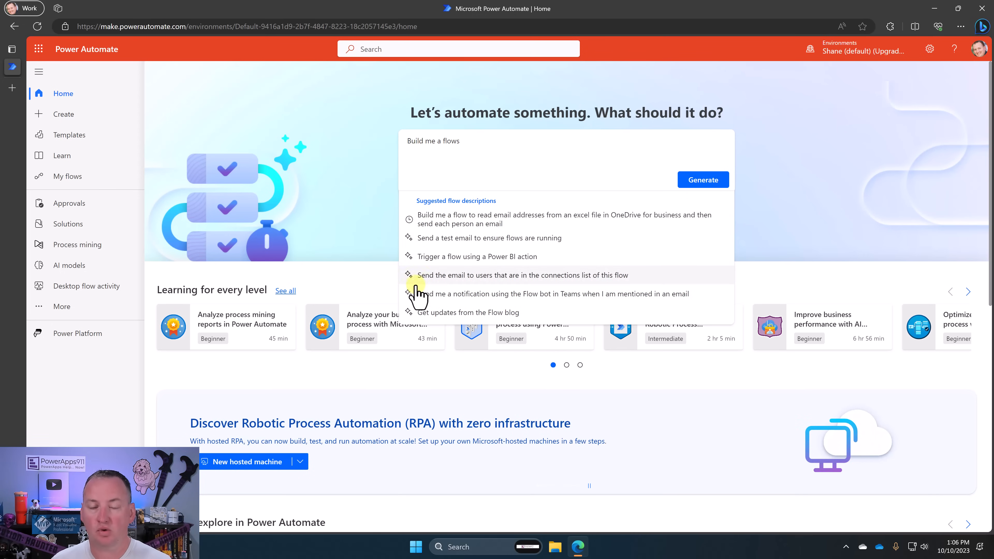
{"action": "left_click_drag", "start_coordinate": [484, 145], "coordinate": [405, 142]}
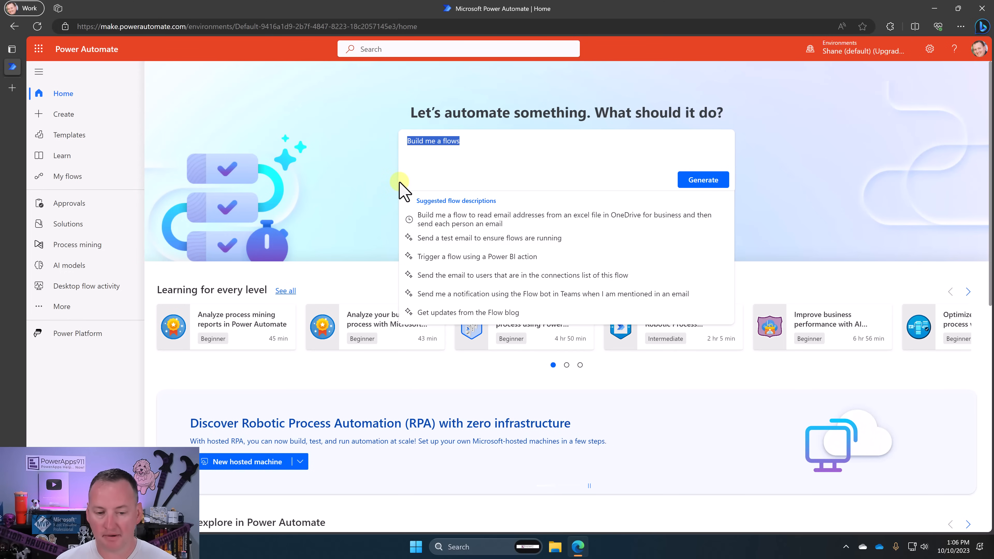
{"action": "key", "text": "BackSpace"}
Generate a flow that, when a SharePoint list item is created, finds the creator's only manager, emails an approval and sets the Approval status from the feedback.
{"action": "type", "text": "Every time someone creates an item in my SharePoint list, find the manager of the creator, send the manager an approval email, and then set the SharePoint Approval status based on the manager feedback please. There is only one manager"}
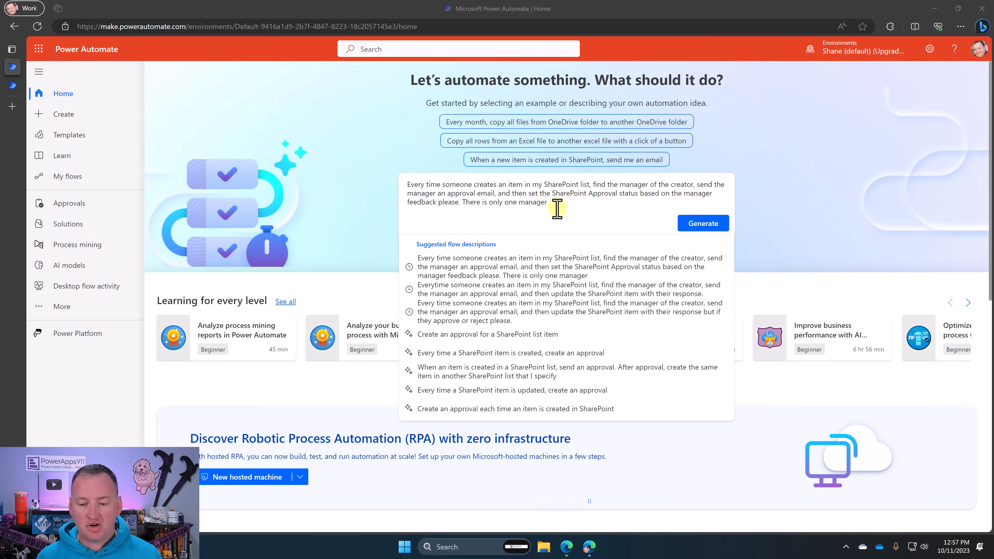
{"action": "left_click", "coordinate": [691, 231]}
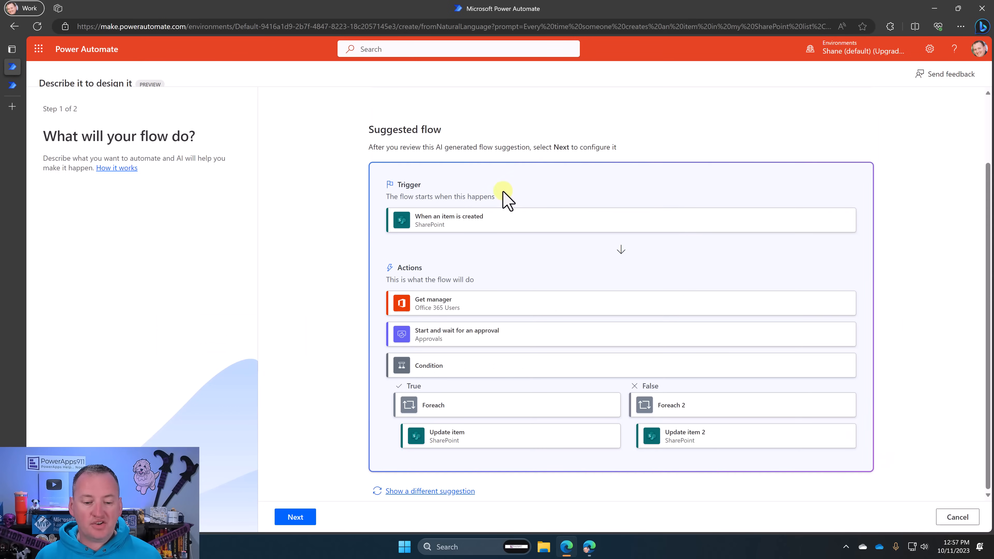
Request alternative suggestions up to the third one, which uses Set content approval status in both condition branches.
{"action": "scroll", "coordinate": [642, 194], "scroll_direction": "up", "scroll_amount": 2}
{"action": "scroll", "coordinate": [632, 198], "scroll_direction": "down", "scroll_amount": 2}
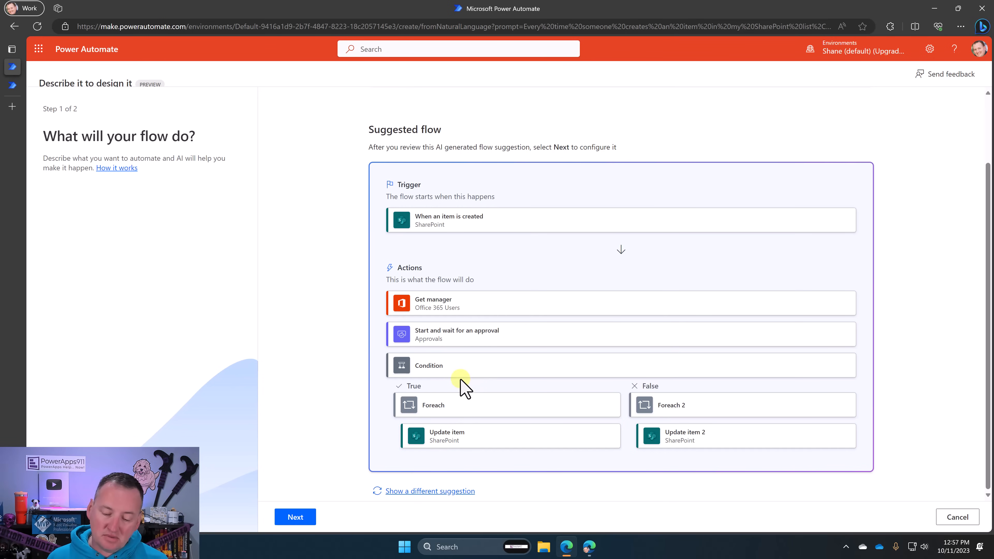
{"action": "left_click", "coordinate": [417, 492]}
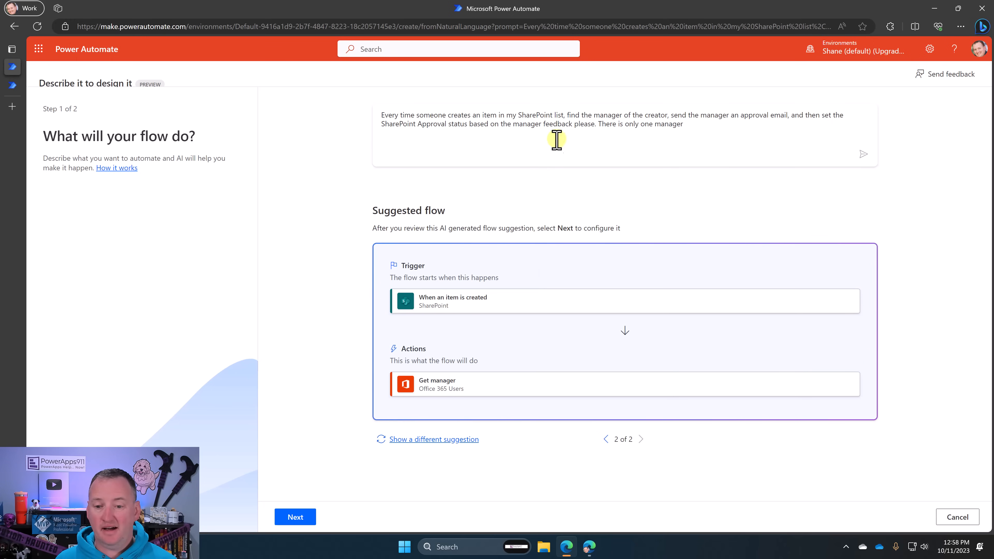
{"action": "left_click", "coordinate": [461, 440]}
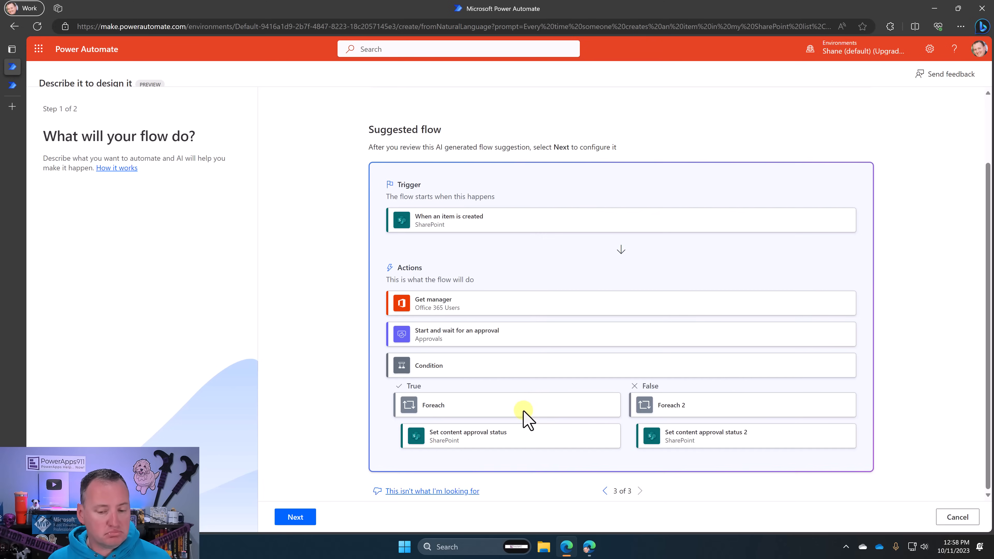
Compare the third suggested flow's trigger, actions and condition branches with the written description.
{"action": "scroll", "coordinate": [525, 416], "scroll_direction": "up", "scroll_amount": 2}
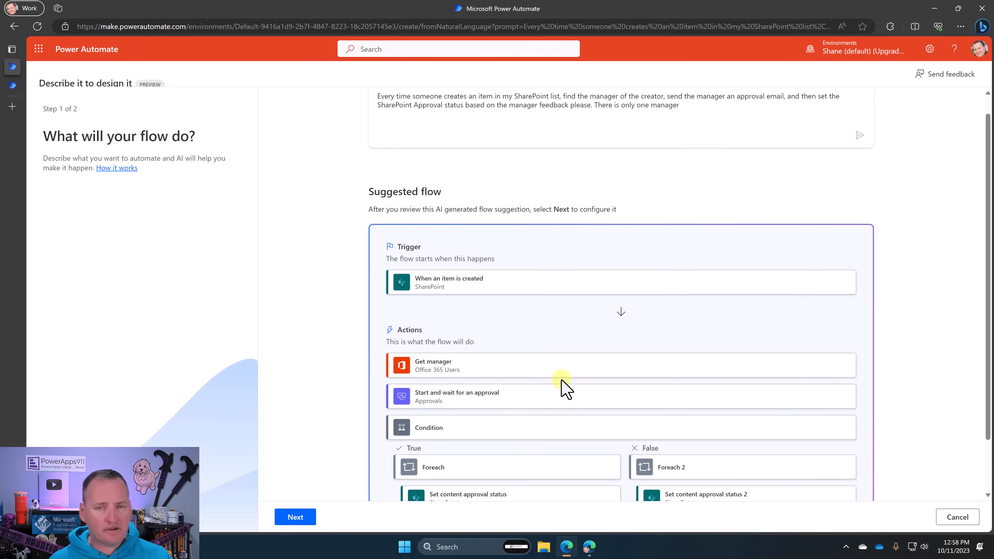
{"action": "scroll", "coordinate": [548, 407], "scroll_direction": "down", "scroll_amount": 2}
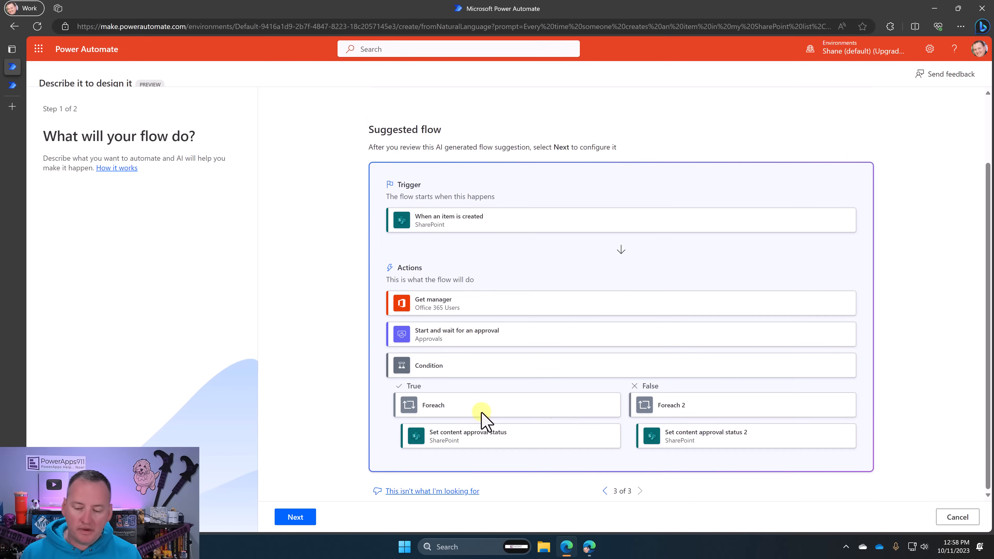
{"action": "scroll", "coordinate": [591, 237], "scroll_direction": "up", "scroll_amount": 2}
{"action": "scroll", "coordinate": [591, 237], "scroll_direction": "up", "scroll_amount": 1}
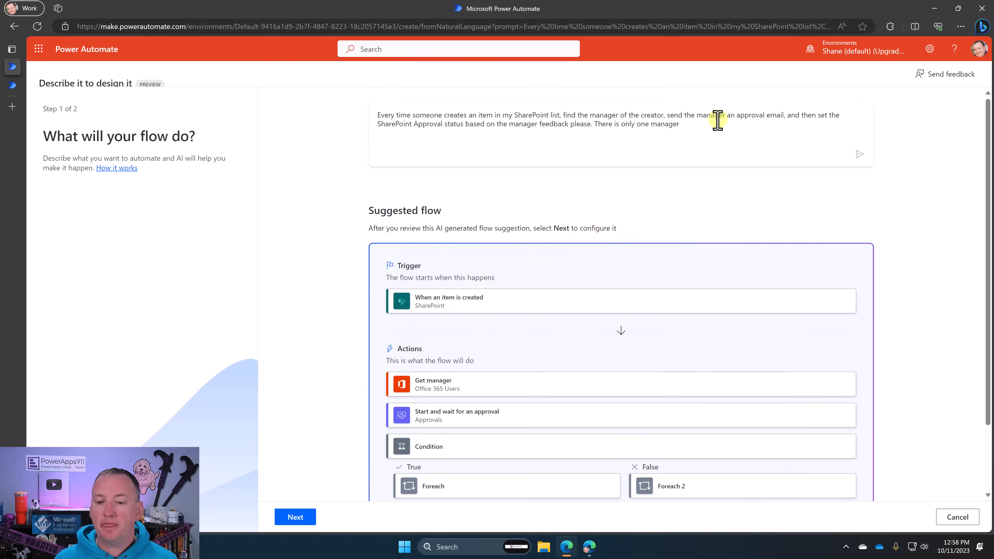
{"action": "left_click", "coordinate": [711, 143]}
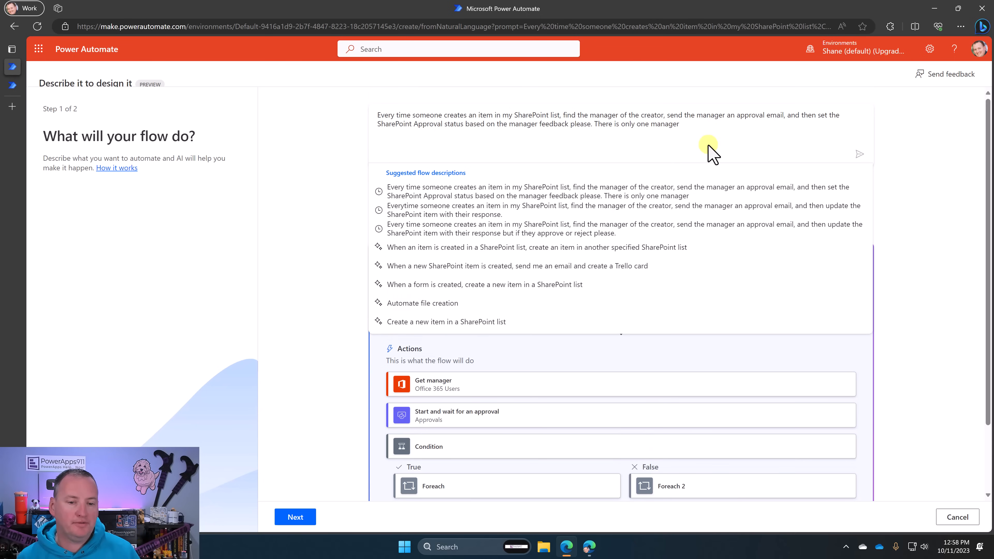
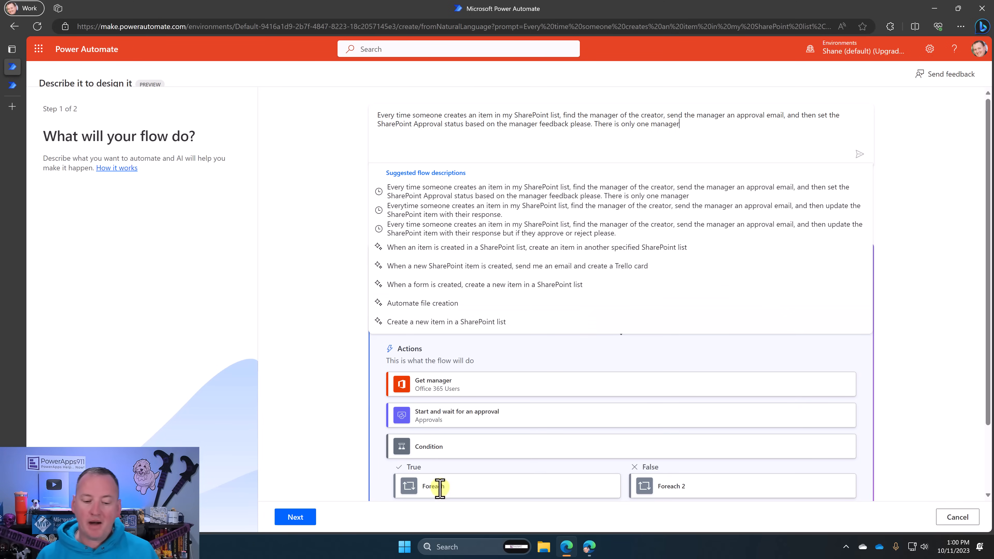
{"action": "scroll", "coordinate": [440, 487], "scroll_direction": "down", "scroll_amount": 2}
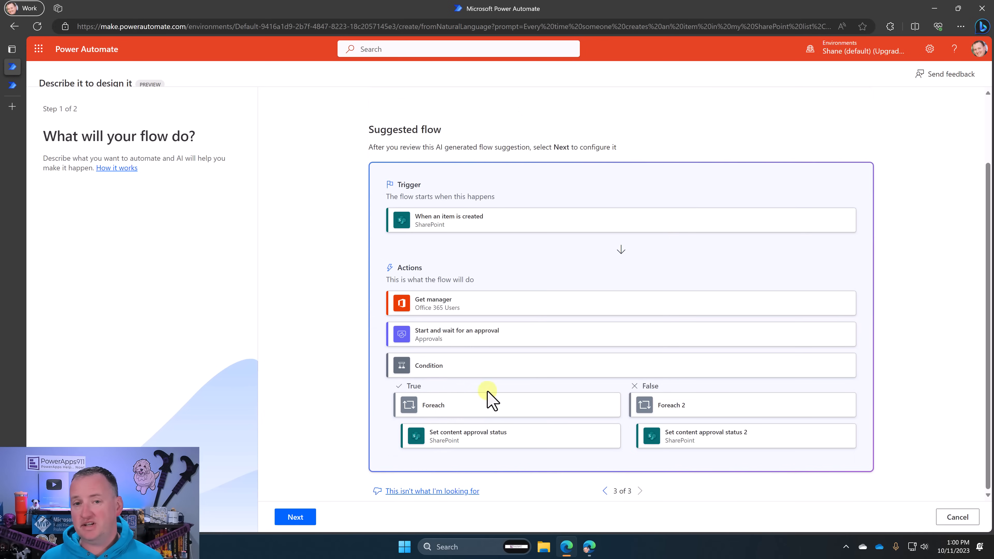
{"action": "scroll", "coordinate": [529, 352], "scroll_direction": "up", "scroll_amount": 2}
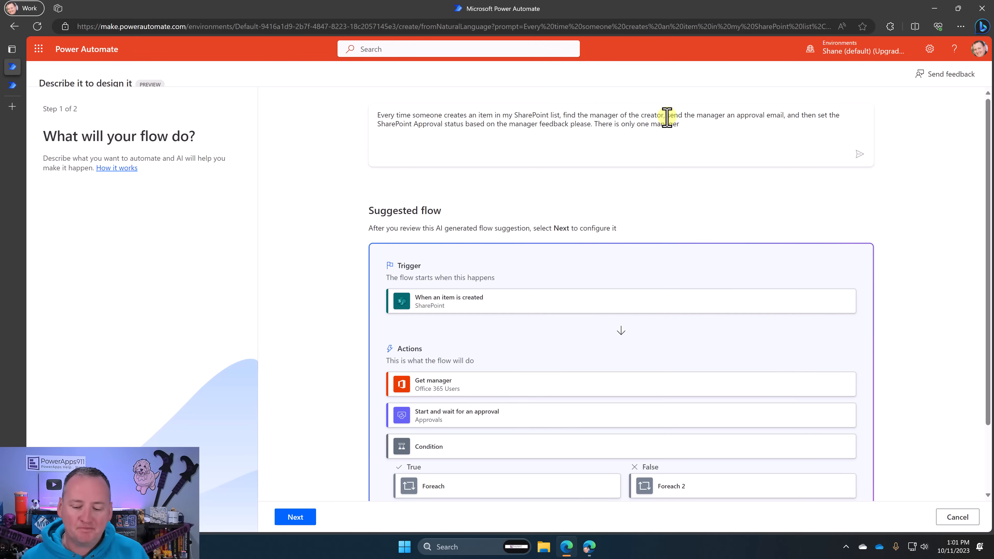
{"action": "scroll", "coordinate": [653, 150], "scroll_direction": "down", "scroll_amount": 2}
{"action": "scroll", "coordinate": [654, 151], "scroll_direction": "down", "scroll_amount": 1}
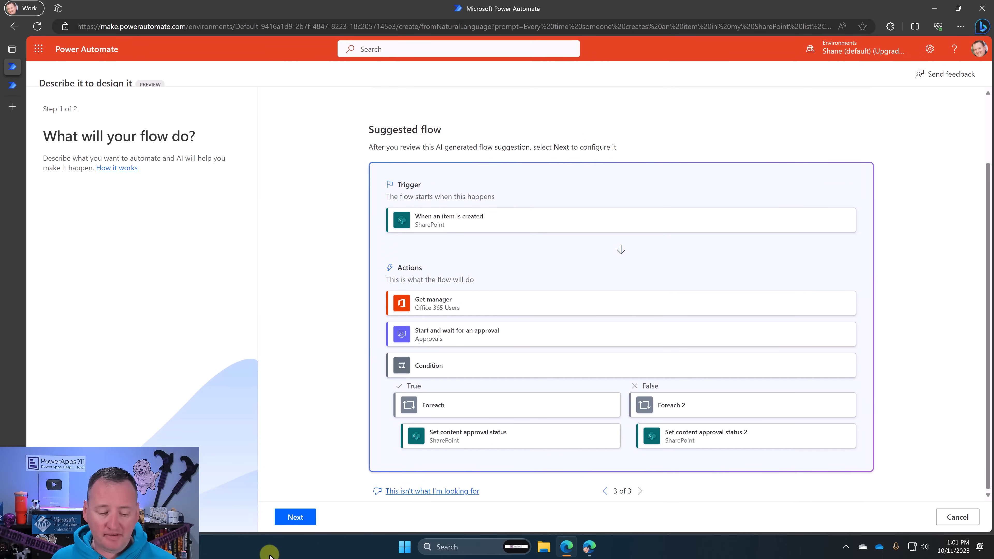
Accept the suggested flow and create it with the existing SharePoint, Office 365 Users and Approvals connections.
{"action": "left_click", "coordinate": [308, 519]}
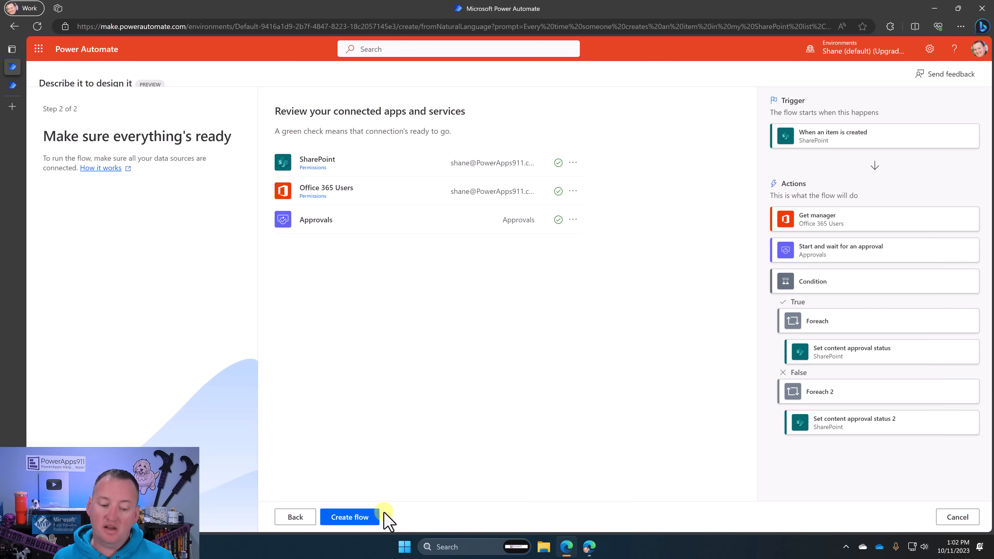
{"action": "left_click", "coordinate": [360, 521]}
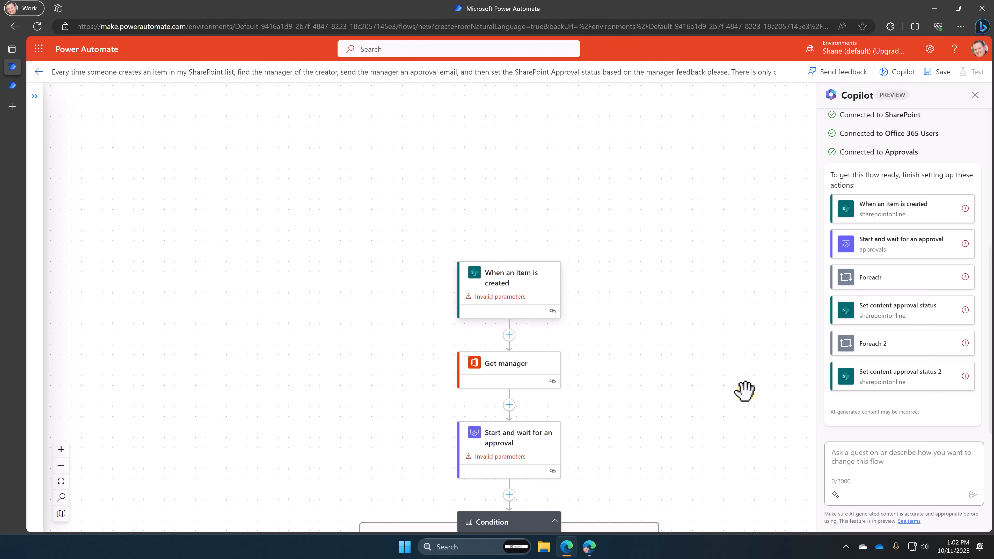
Examine the whole generated flow on the canvas at different zoom levels, along with its operation list and minimap.
{"action": "left_click", "coordinate": [62, 466]}
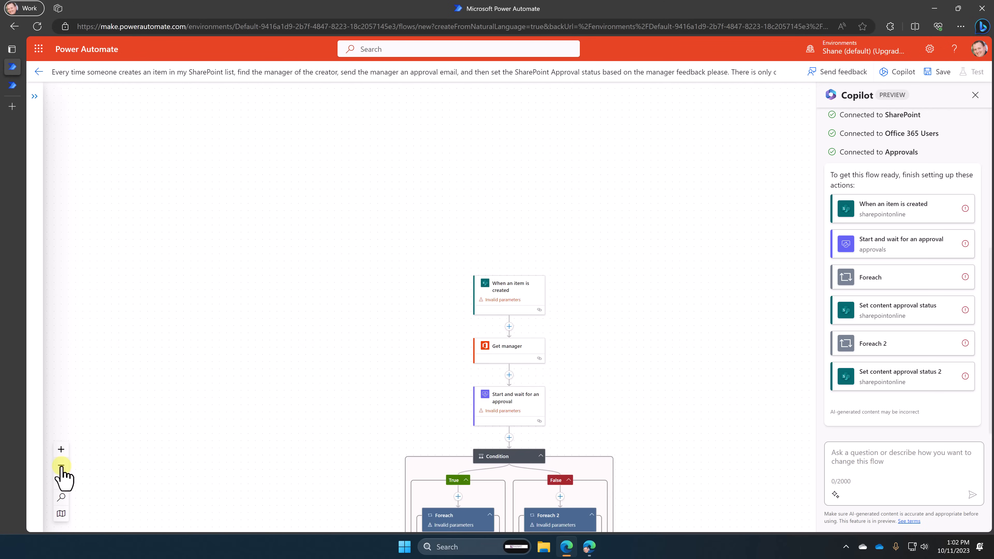
{"action": "left_click", "coordinate": [61, 449]}
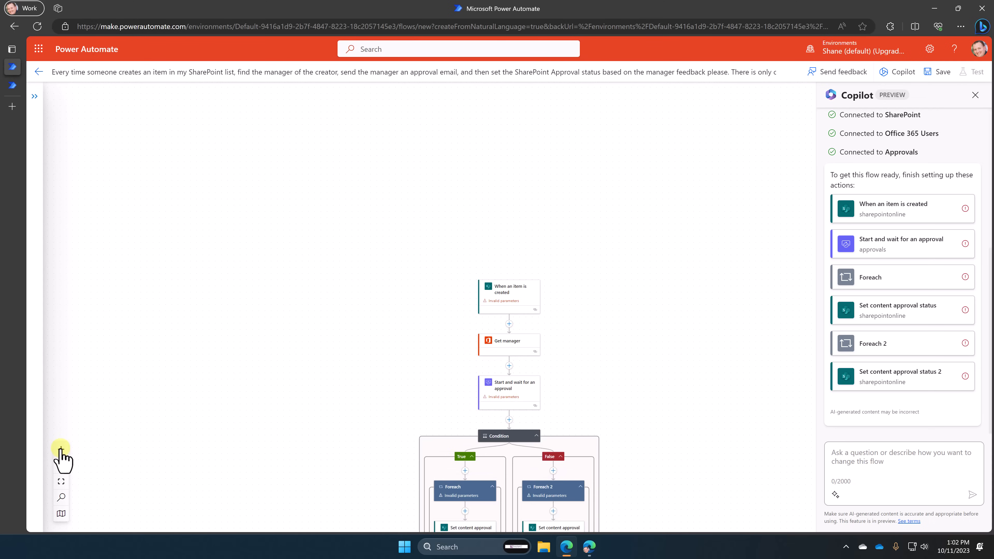
{"action": "left_click", "coordinate": [61, 481]}
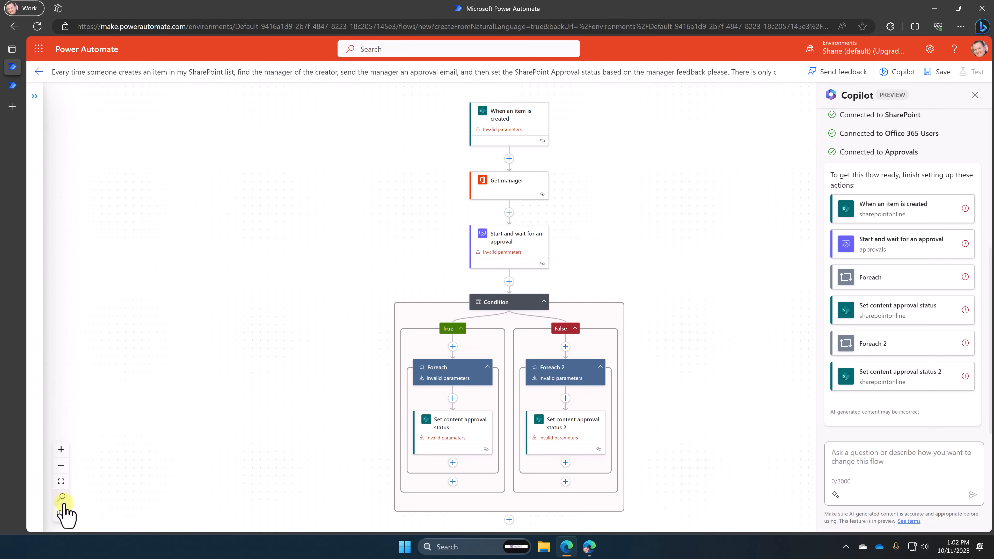
{"action": "left_click", "coordinate": [60, 497]}
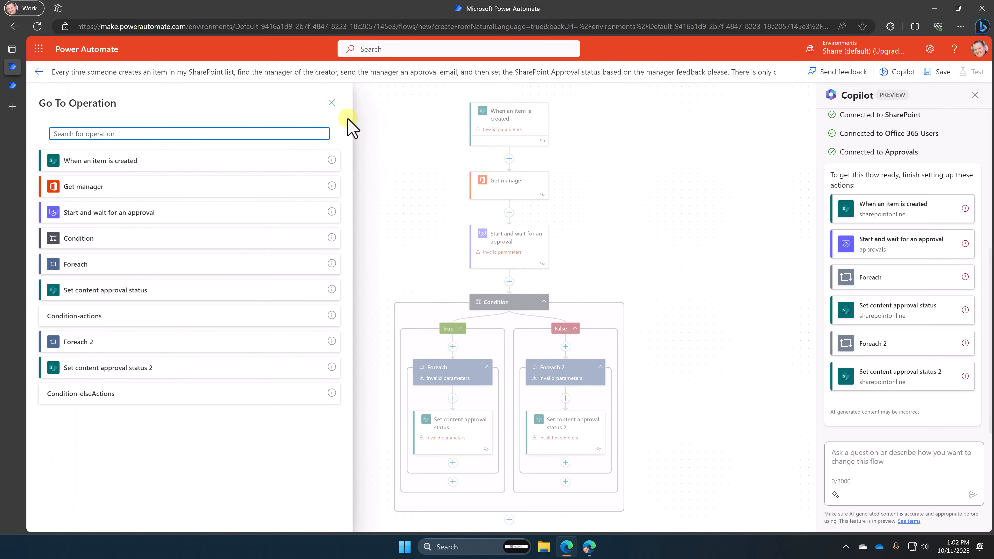
{"action": "left_click", "coordinate": [331, 102]}
{"action": "left_click", "coordinate": [61, 514]}
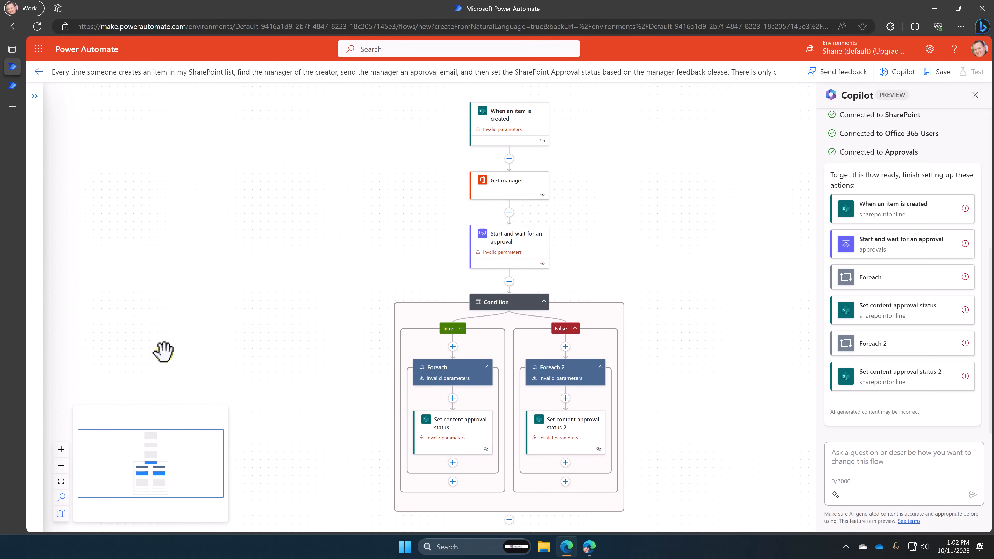
{"action": "left_click_drag", "start_coordinate": [251, 352], "coordinate": [252, 353]}
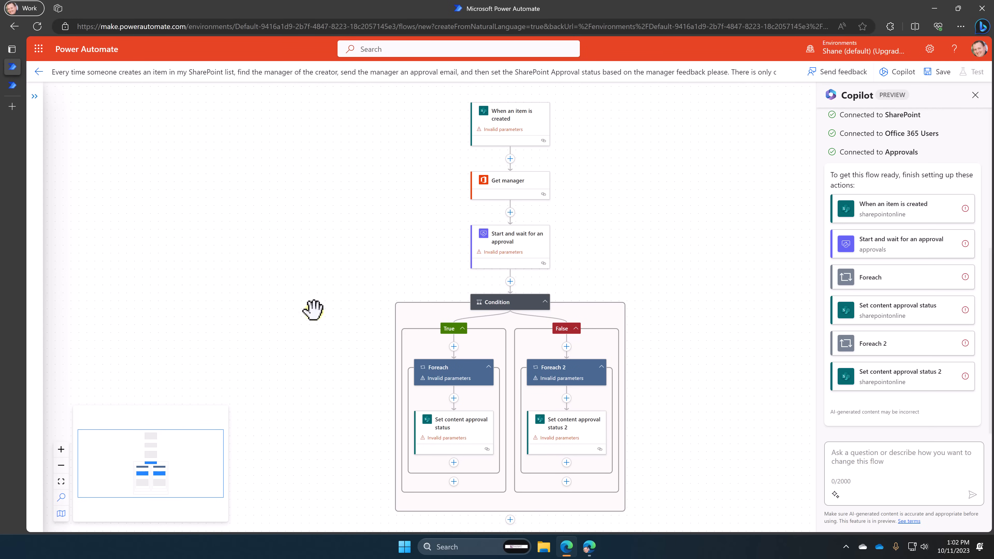
{"action": "left_click", "coordinate": [61, 450]}
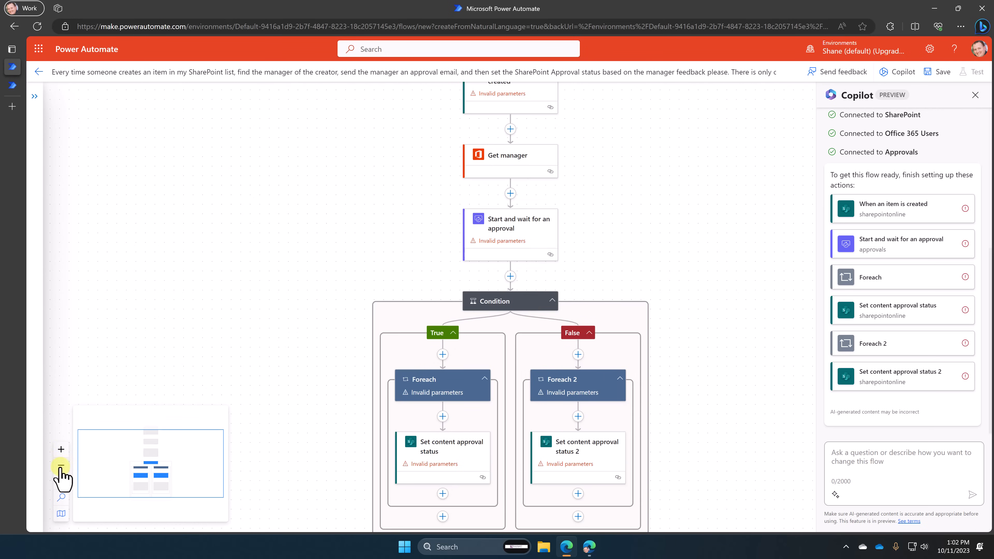
{"action": "left_click", "coordinate": [61, 467]}
{"action": "left_click", "coordinate": [61, 482]}
{"action": "left_click", "coordinate": [61, 514]}
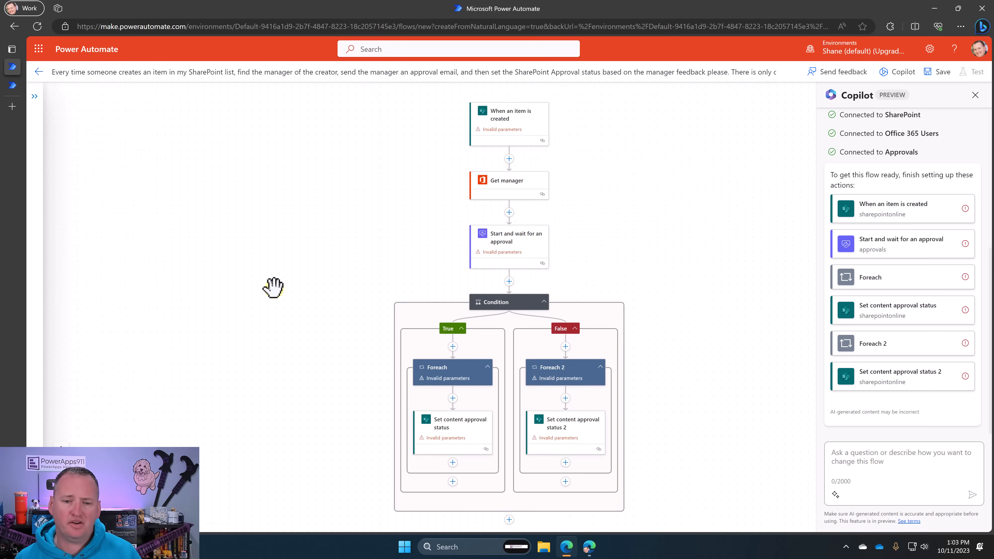
Set the "When an item is created" trigger to the PowerApps Videos site and the Employees list, and check its advanced parameters.
{"action": "left_click", "coordinate": [522, 121]}
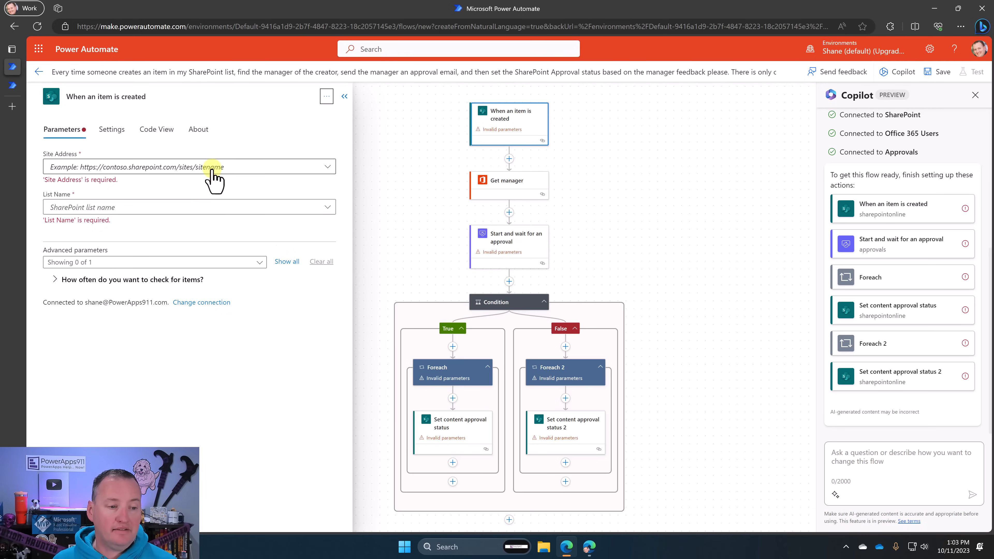
{"action": "left_click", "coordinate": [233, 167]}
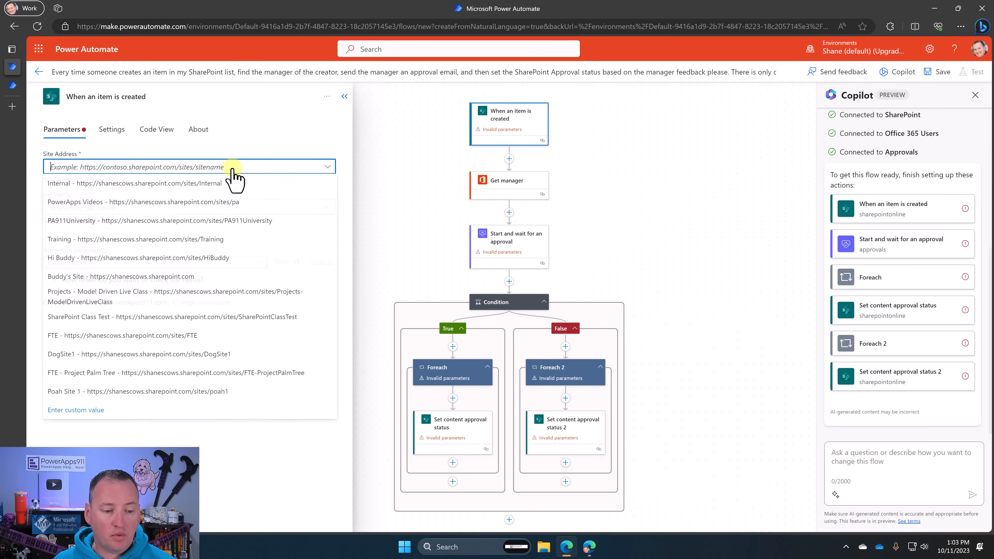
{"action": "left_click", "coordinate": [194, 202]}
{"action": "left_click", "coordinate": [194, 201]}
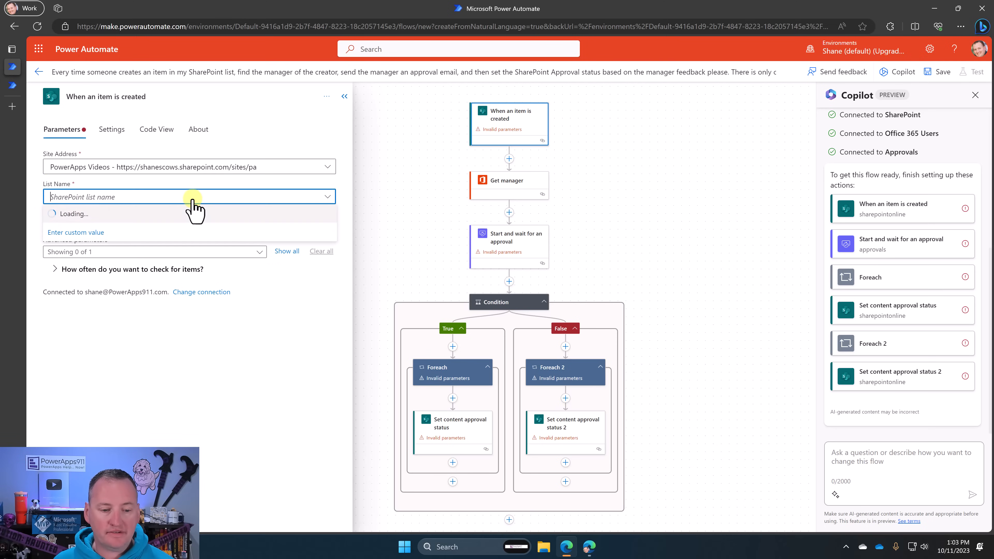
{"action": "scroll", "coordinate": [399, 280], "scroll_direction": "down", "scroll_amount": 10}
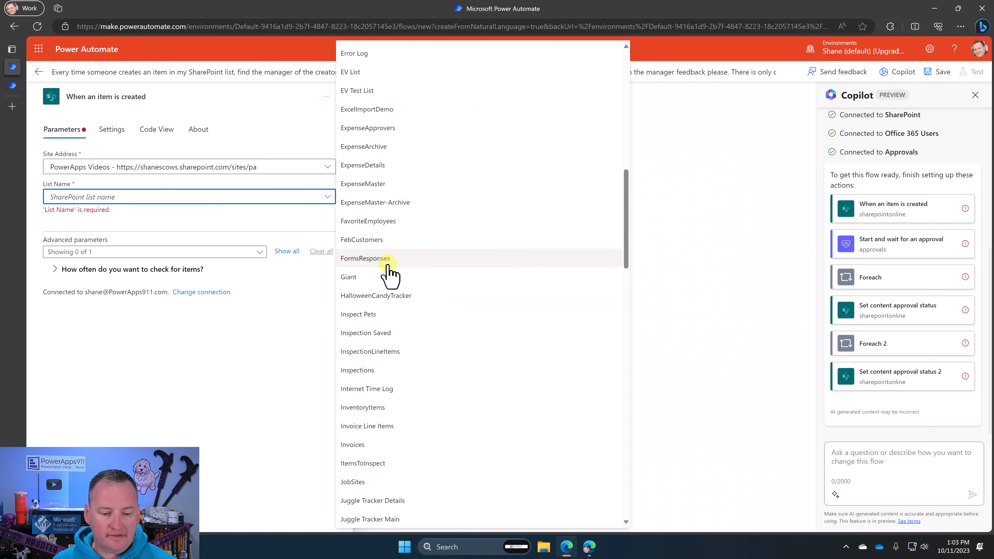
{"action": "scroll", "coordinate": [367, 135], "scroll_direction": "up", "scroll_amount": 4}
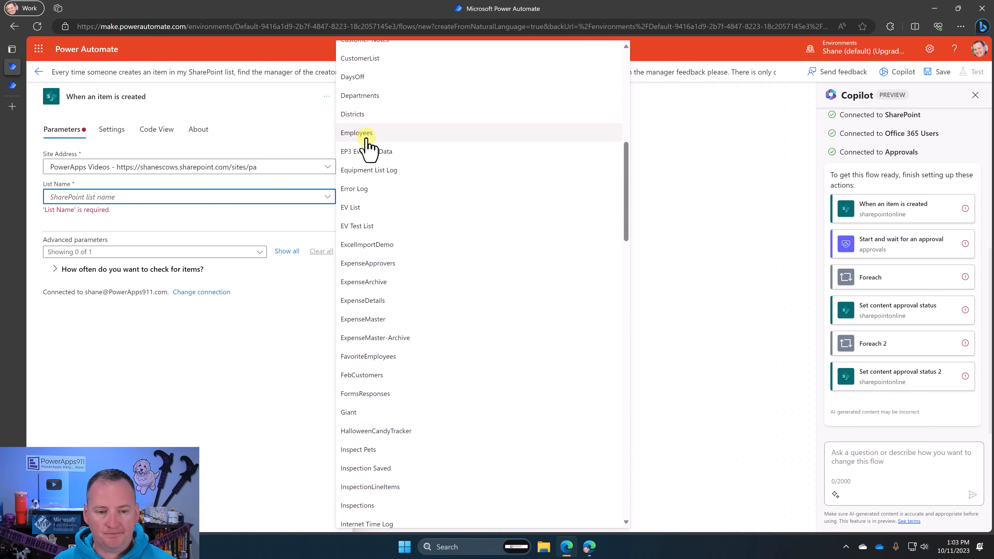
{"action": "left_click", "coordinate": [366, 135]}
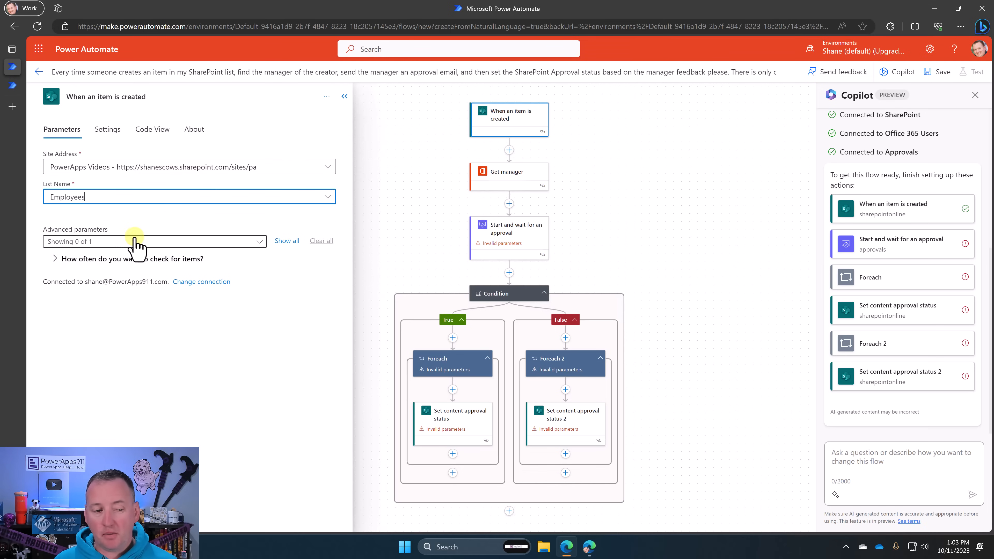
{"action": "left_click", "coordinate": [289, 241]}
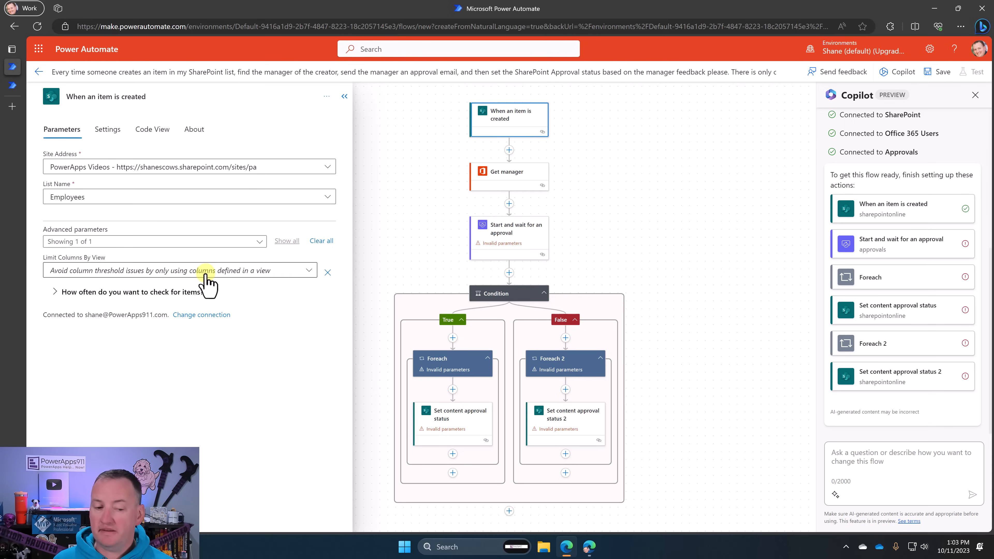
{"action": "left_click", "coordinate": [321, 241]}
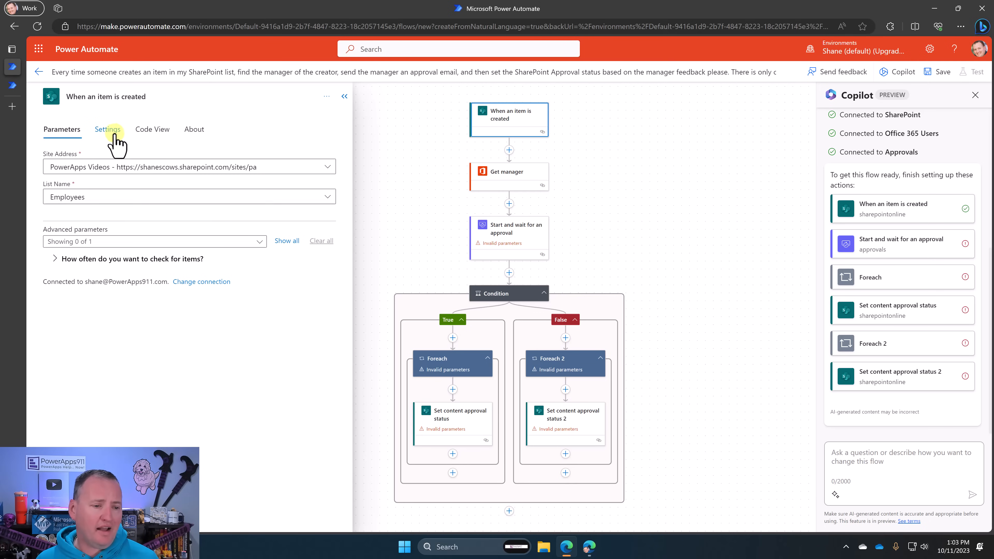
Review the "When an item is created" trigger's connector information, underlying code, and general, networking and security settings.
{"action": "left_click", "coordinate": [192, 135]}
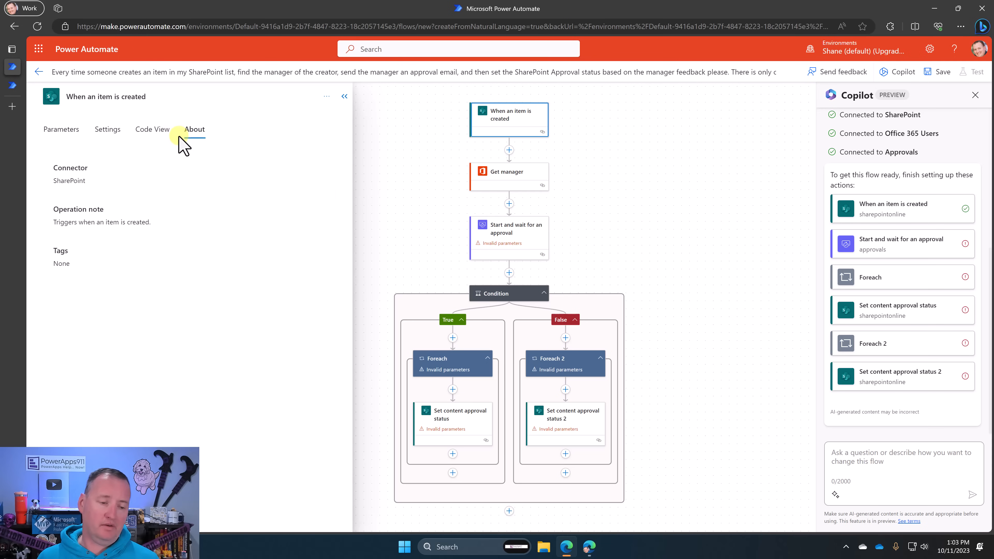
{"action": "left_click", "coordinate": [153, 132]}
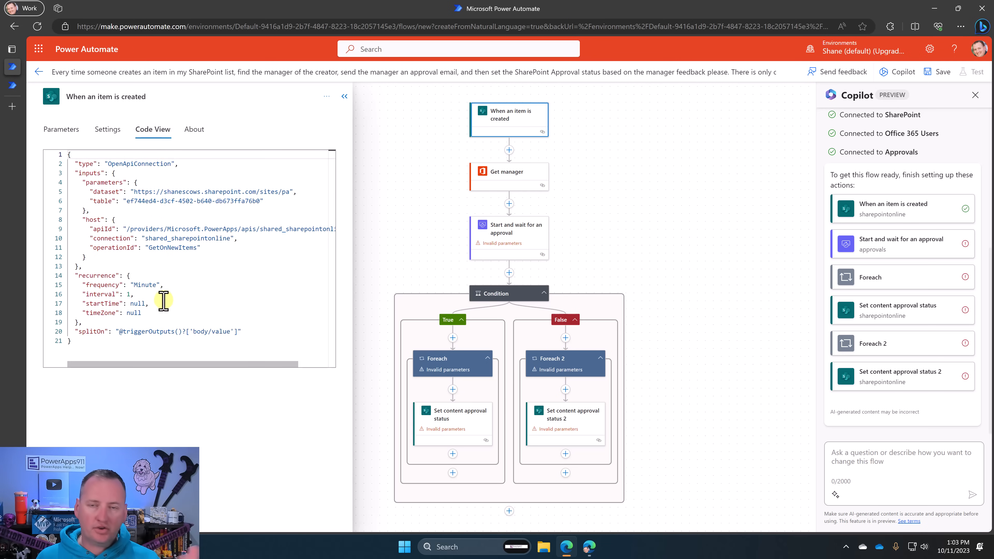
{"action": "left_click", "coordinate": [108, 131]}
{"action": "scroll", "coordinate": [227, 283], "scroll_direction": "down", "scroll_amount": 3}
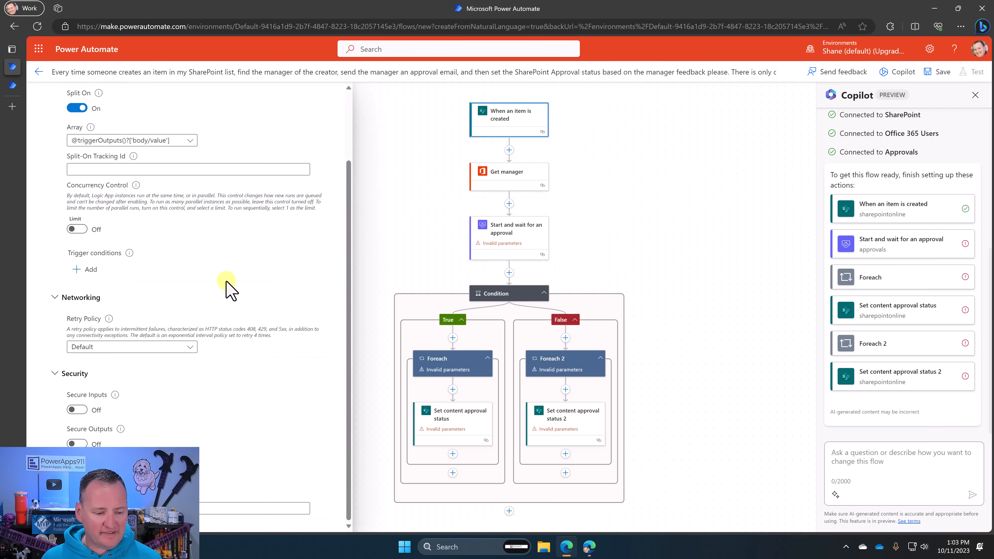
{"action": "scroll", "coordinate": [226, 281], "scroll_direction": "up", "scroll_amount": 3}
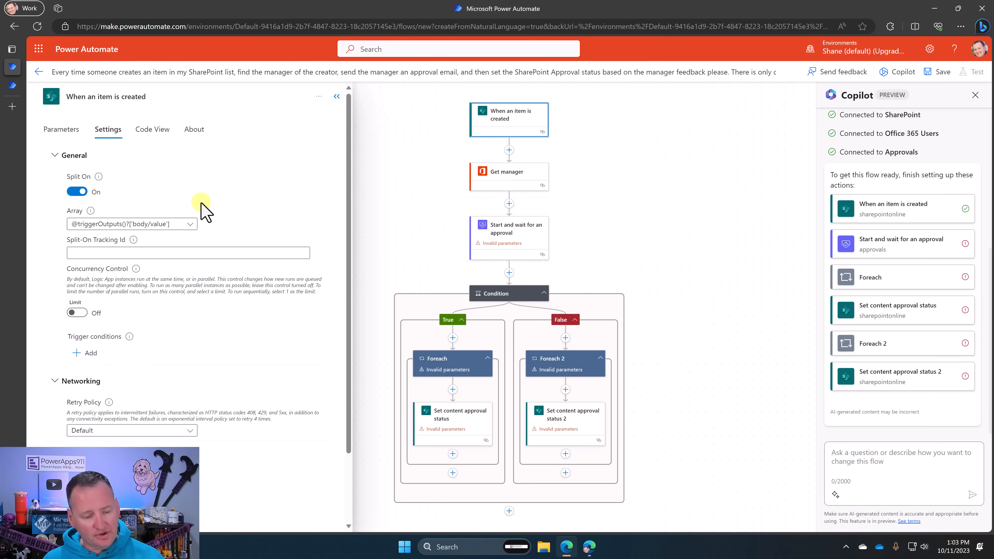
{"action": "left_click", "coordinate": [62, 129]}
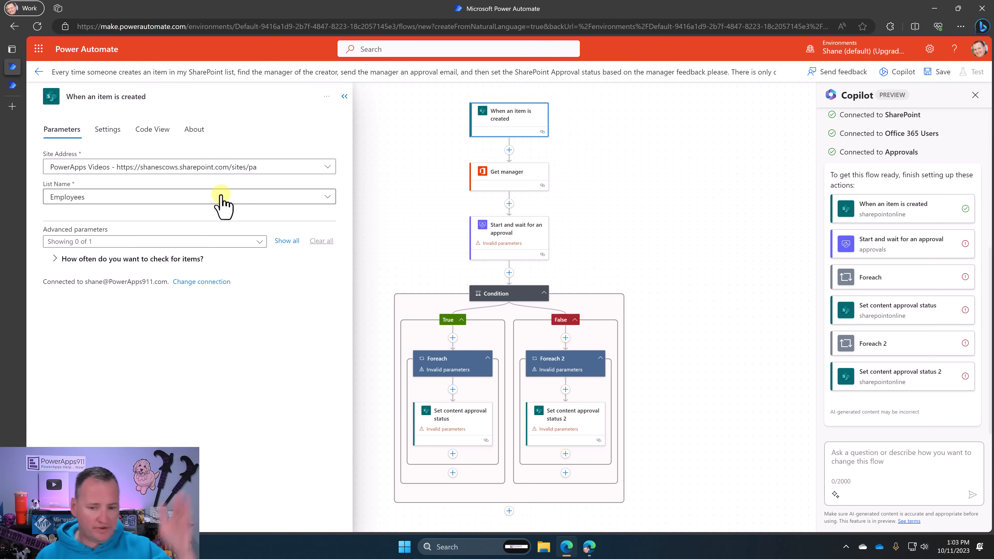
Replace the User (UPN) value of the Get manager action with the trigger's Created By Email dynamic content.
{"action": "left_click", "coordinate": [511, 182]}
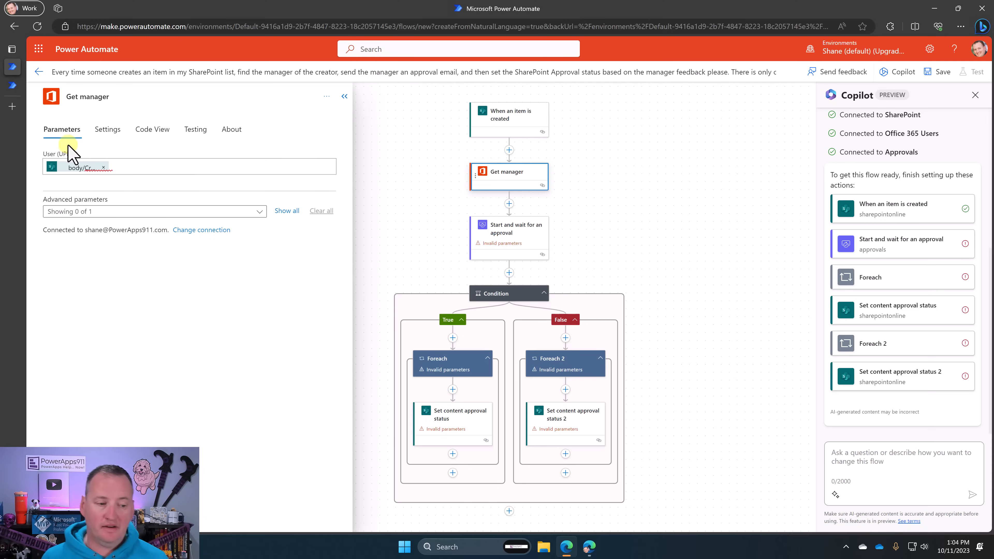
{"action": "left_click", "coordinate": [104, 169]}
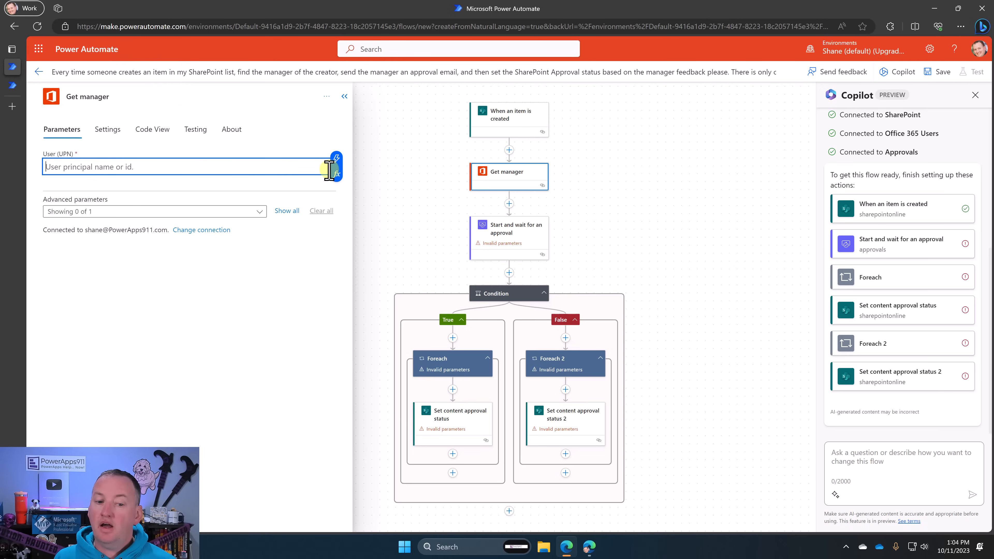
{"action": "left_click", "coordinate": [336, 160]}
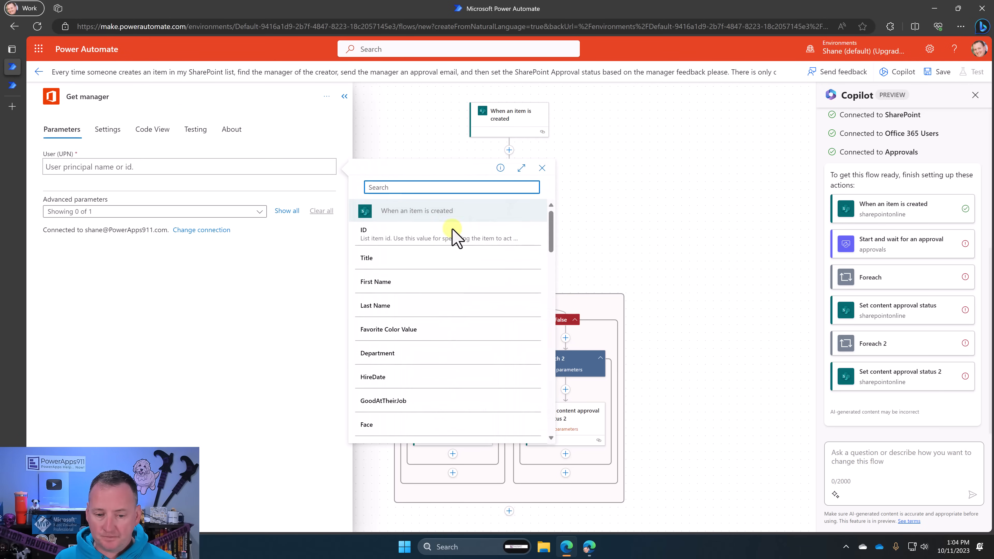
{"action": "scroll", "coordinate": [408, 298], "scroll_direction": "down", "scroll_amount": 10}
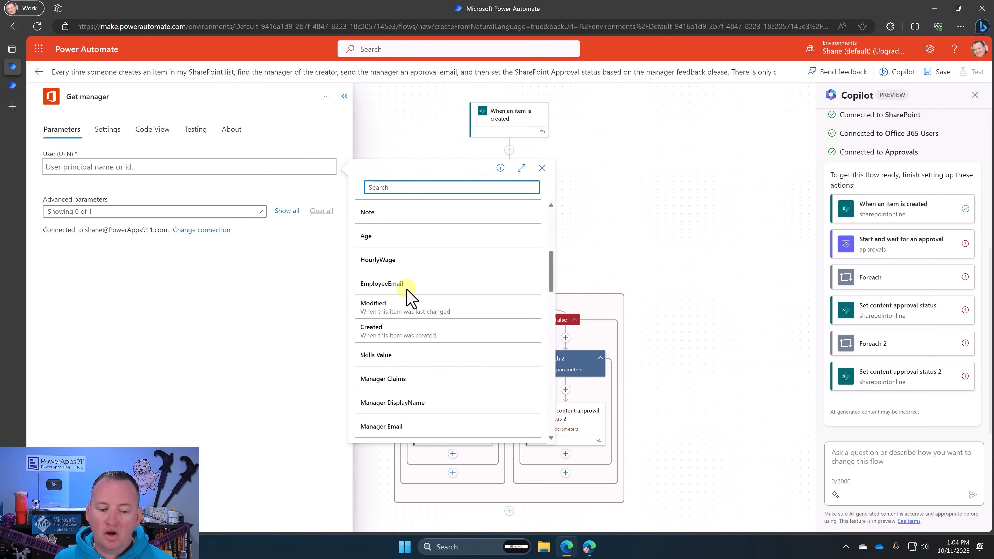
{"action": "scroll", "coordinate": [407, 299], "scroll_direction": "down", "scroll_amount": 5}
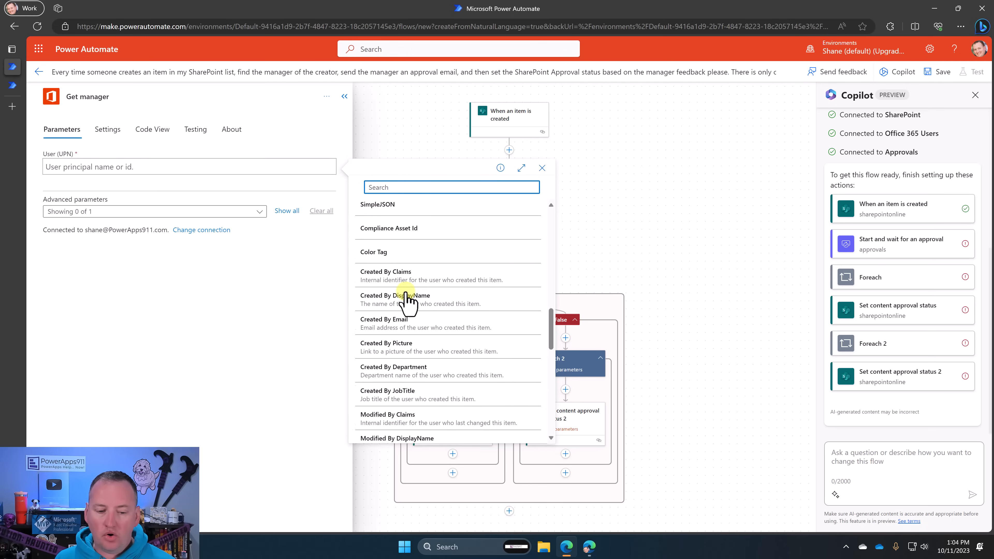
{"action": "scroll", "coordinate": [419, 271], "scroll_direction": "down", "scroll_amount": 2}
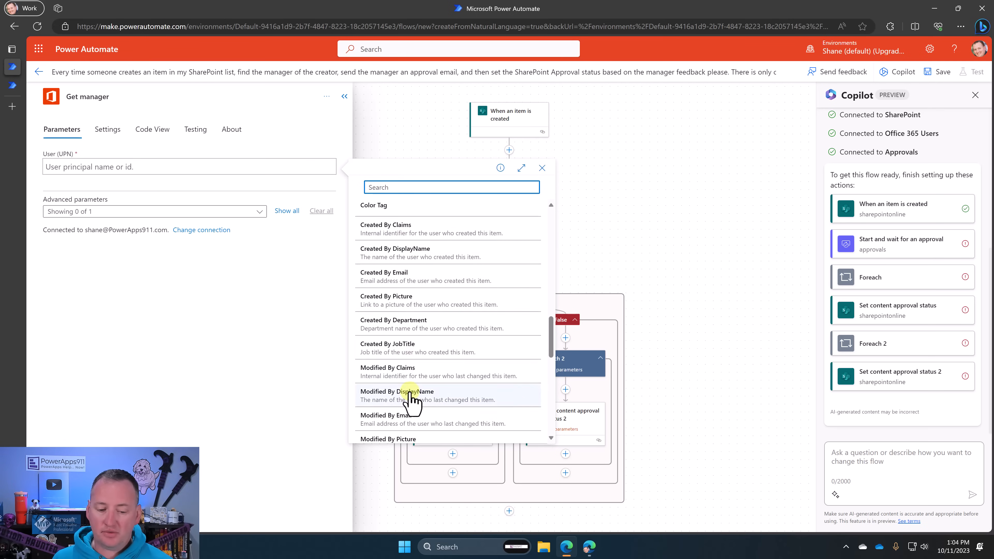
{"action": "left_click", "coordinate": [411, 276]}
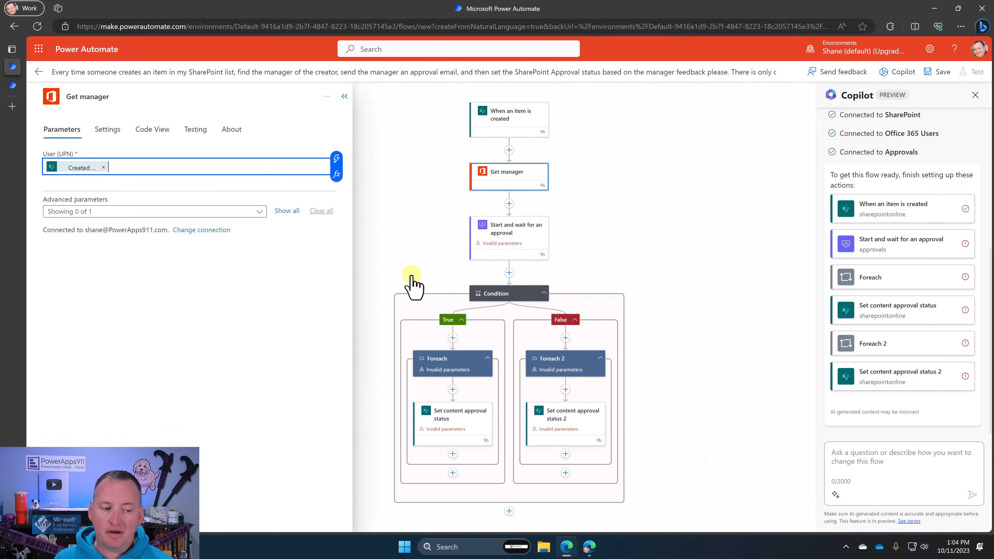
{"action": "left_click", "coordinate": [245, 275]}
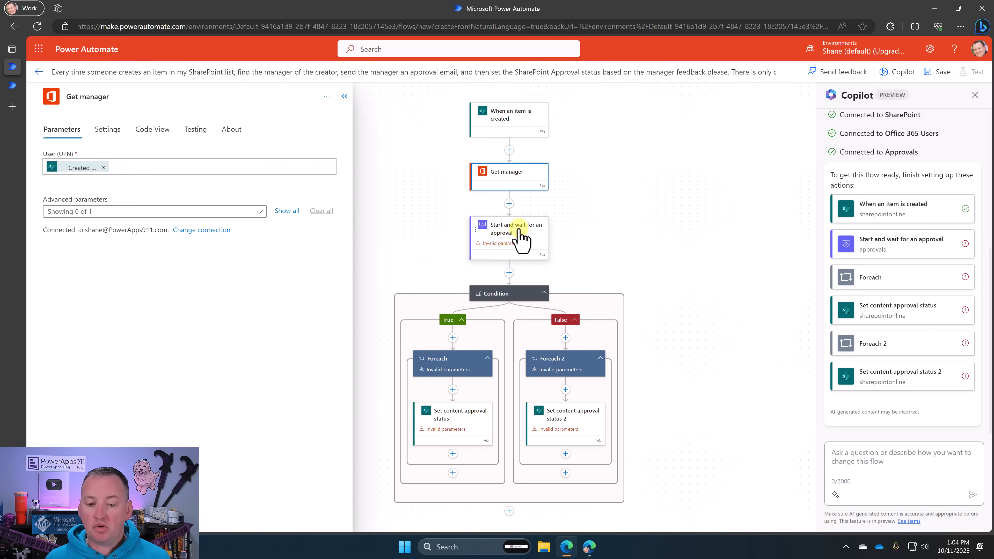
Set the approval type of "Start and wait for an approval" to "Approve/Reject - First to respond".
{"action": "left_click", "coordinate": [516, 239]}
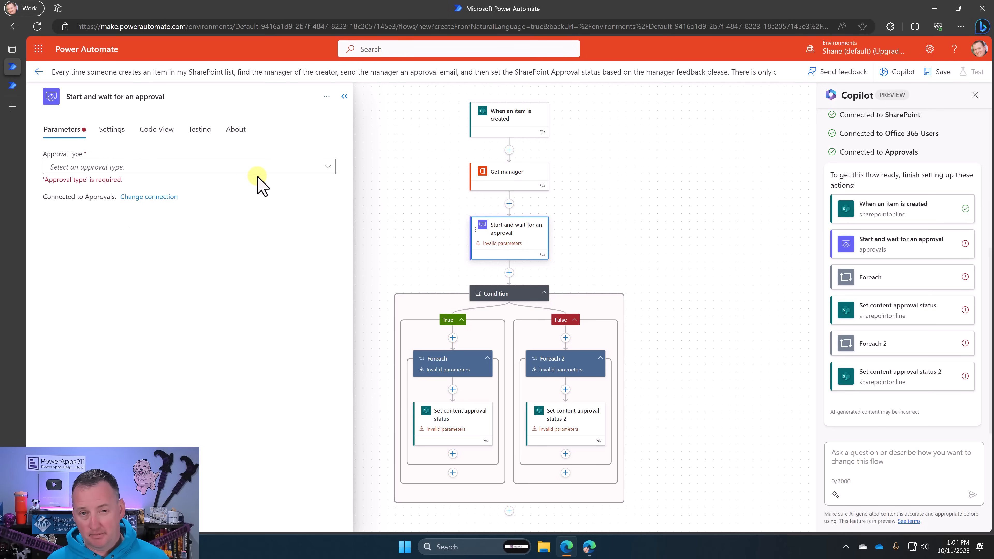
{"action": "left_click", "coordinate": [317, 167]}
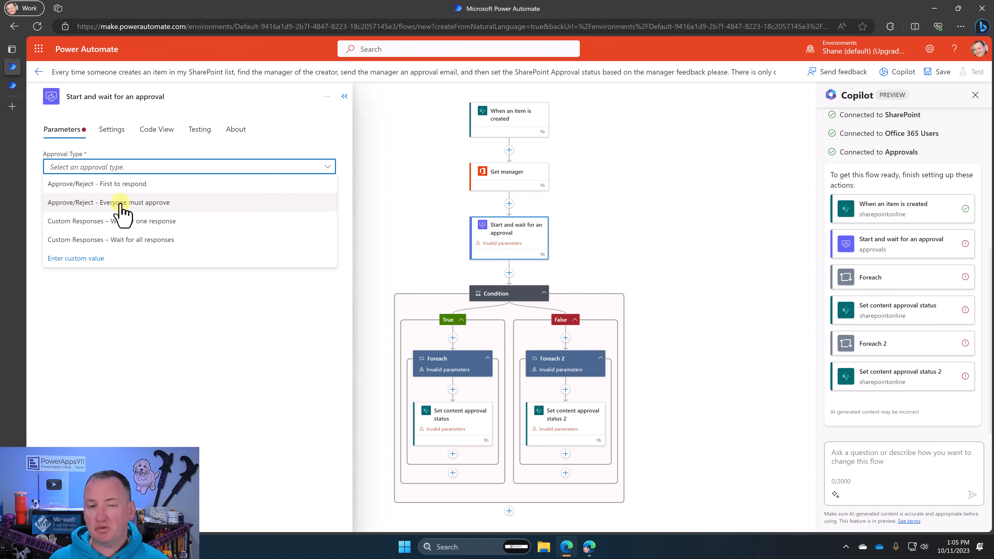
{"action": "left_click", "coordinate": [130, 185]}
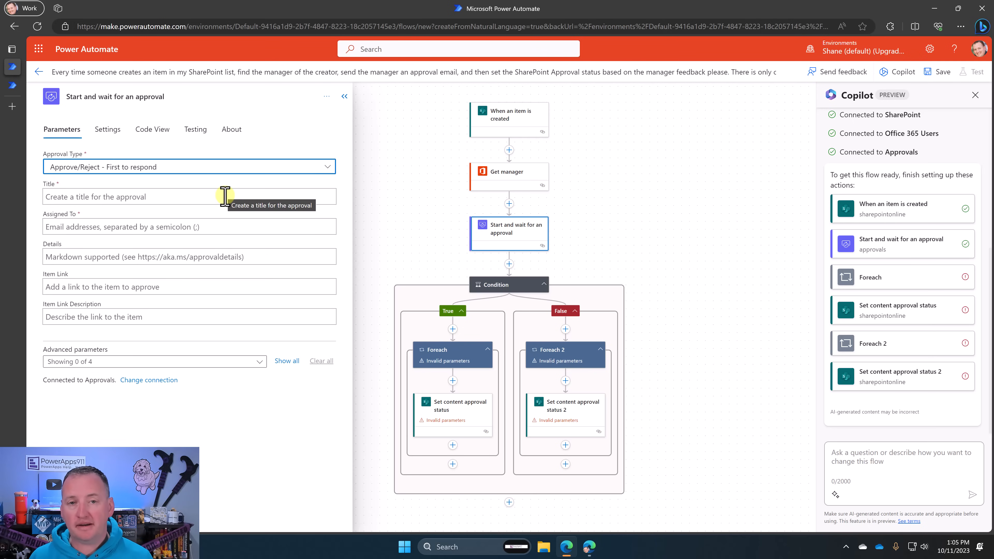
Set the approval title to "Check out the new employee" followed by the Title dynamic value from the trigger.
{"action": "left_click", "coordinate": [229, 197]}
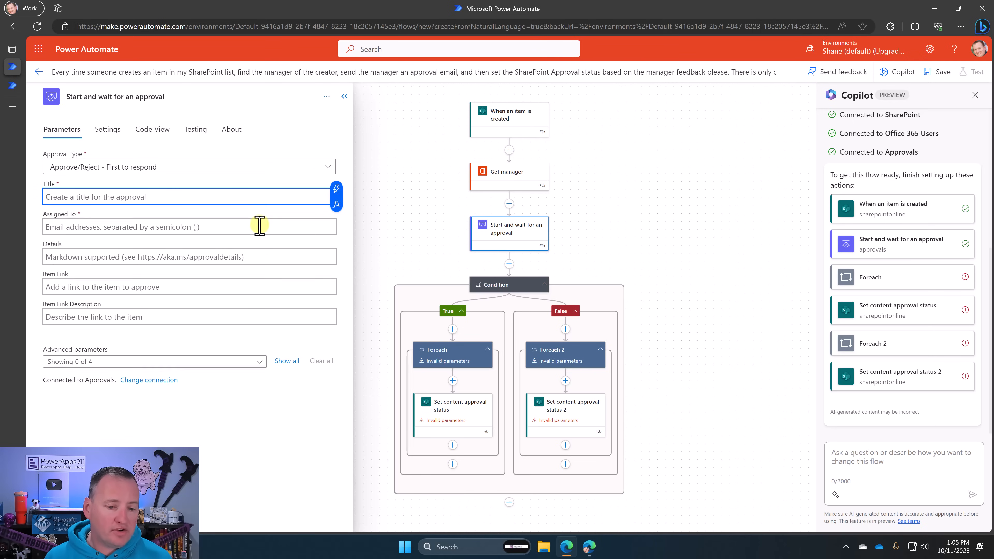
{"action": "type", "text": "Check out the new employee"}
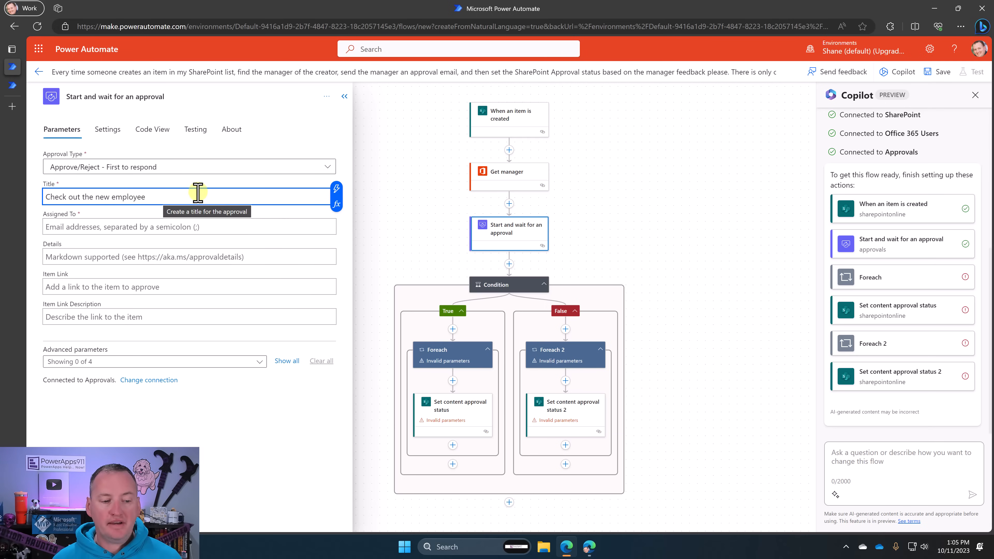
{"action": "left_click", "coordinate": [337, 189]}
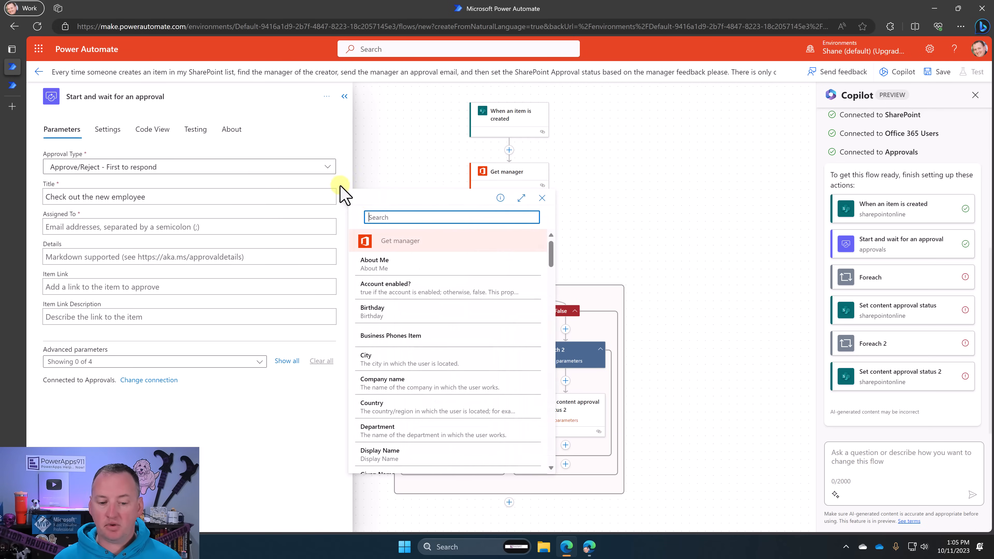
{"action": "type", "text": "titl"}
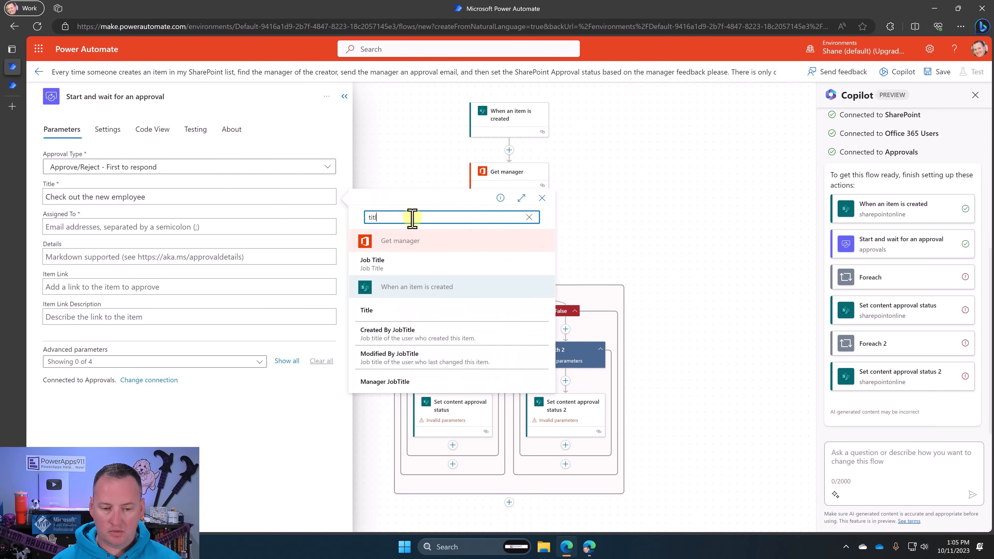
{"action": "type", "text": "e"}
{"action": "left_click", "coordinate": [394, 310]}
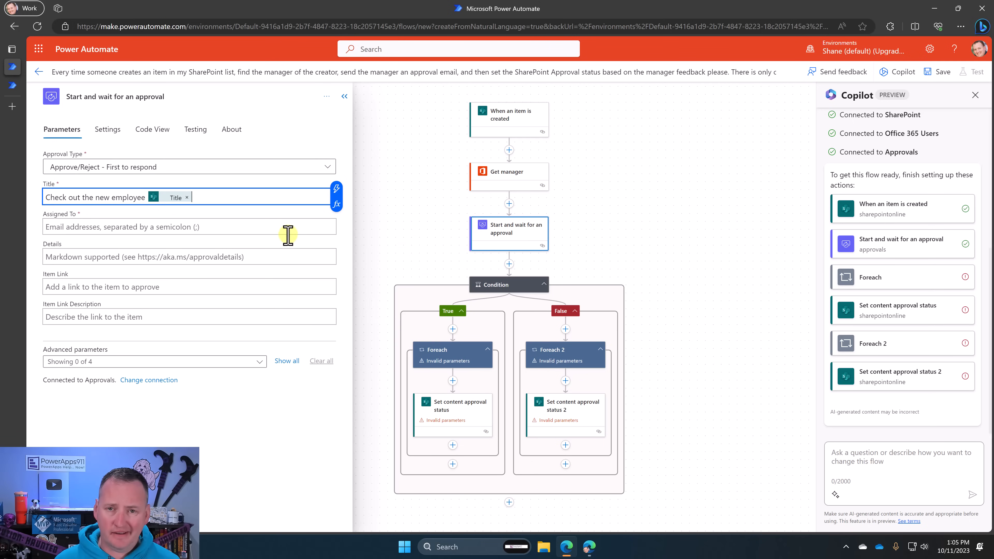
{"action": "left_click", "coordinate": [221, 229]}
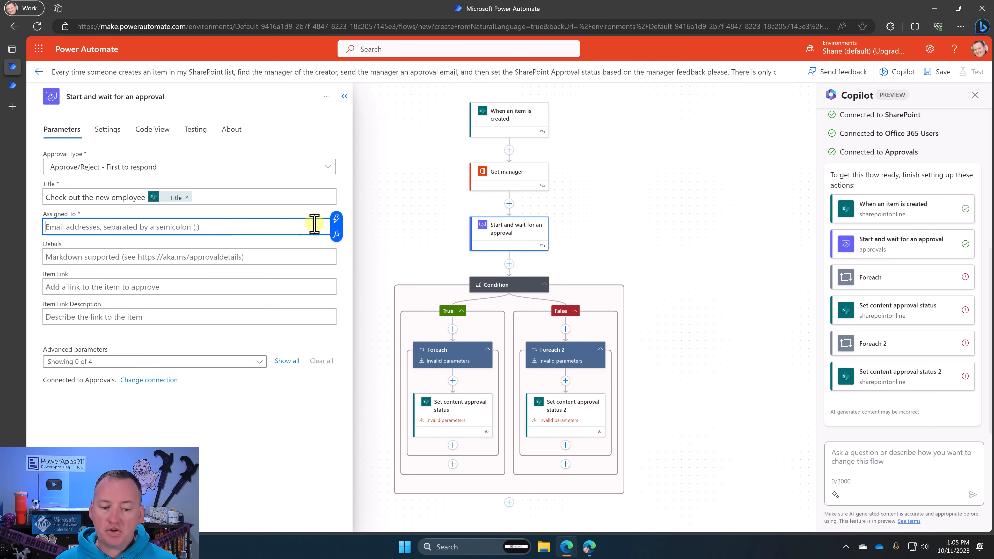
{"action": "left_click", "coordinate": [336, 219]}
{"action": "scroll", "coordinate": [407, 352], "scroll_direction": "down", "scroll_amount": 5}
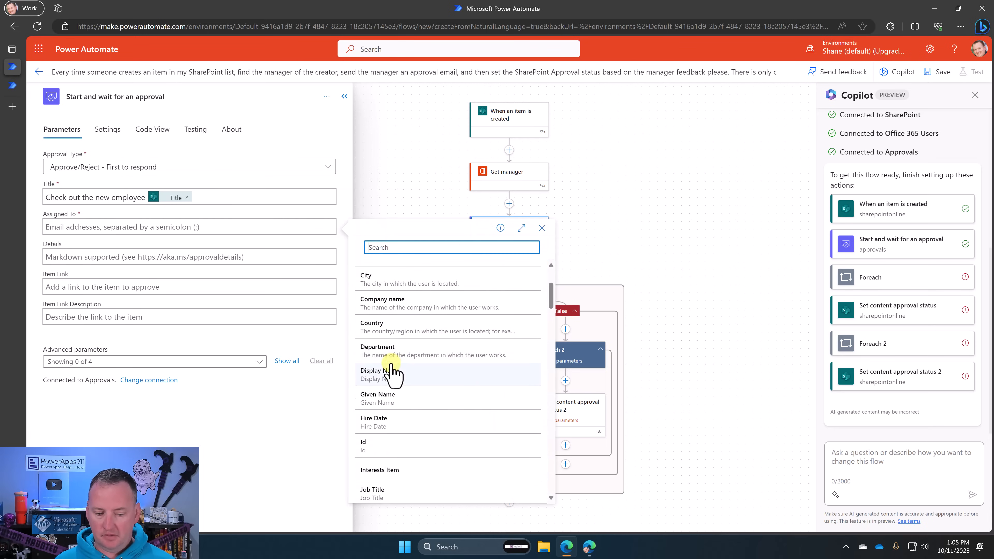
{"action": "scroll", "coordinate": [370, 386], "scroll_direction": "down", "scroll_amount": 2}
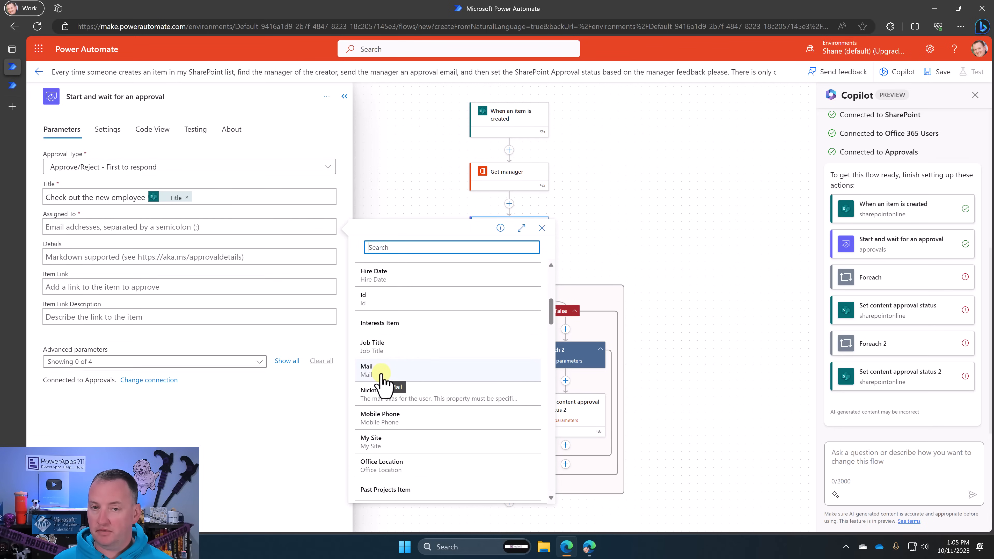
{"action": "left_click", "coordinate": [232, 227]}
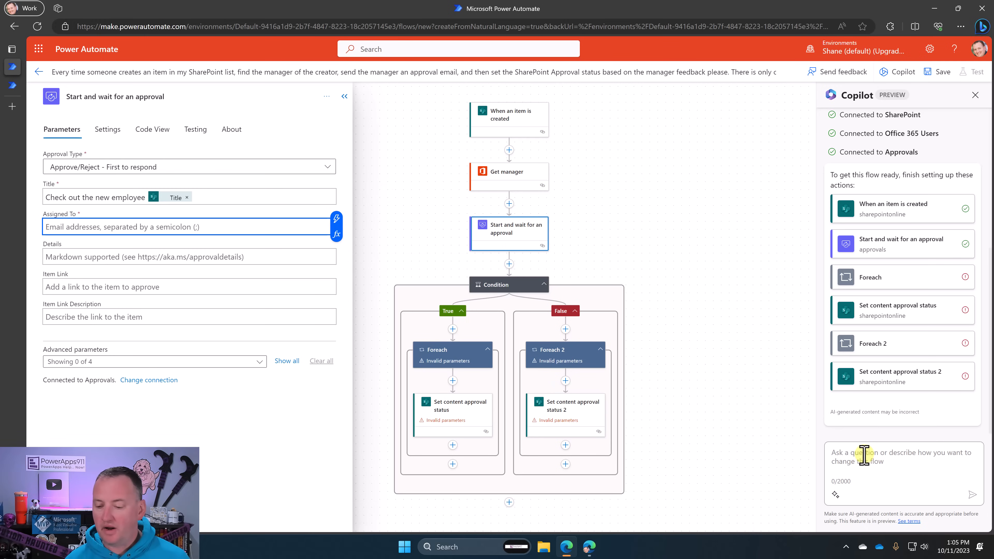
Ask Copilot to set the Assigned To field of Start and wait for approval to the manager's email.
{"action": "left_click", "coordinate": [864, 456]}
{"action": "type", "text": "Will you please set the Assigned To field of Start and wait for approval to be the managers email."}
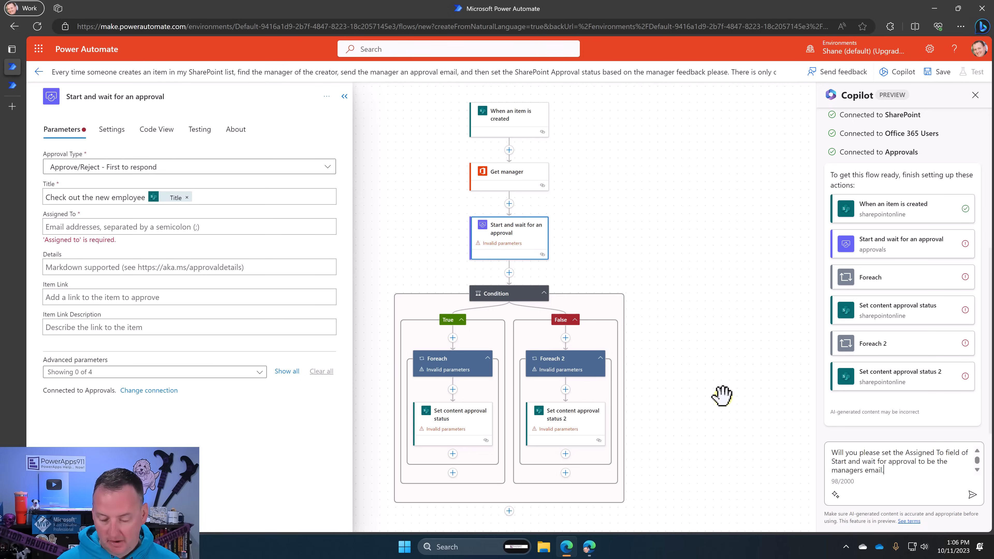
{"action": "key", "text": "Return"}
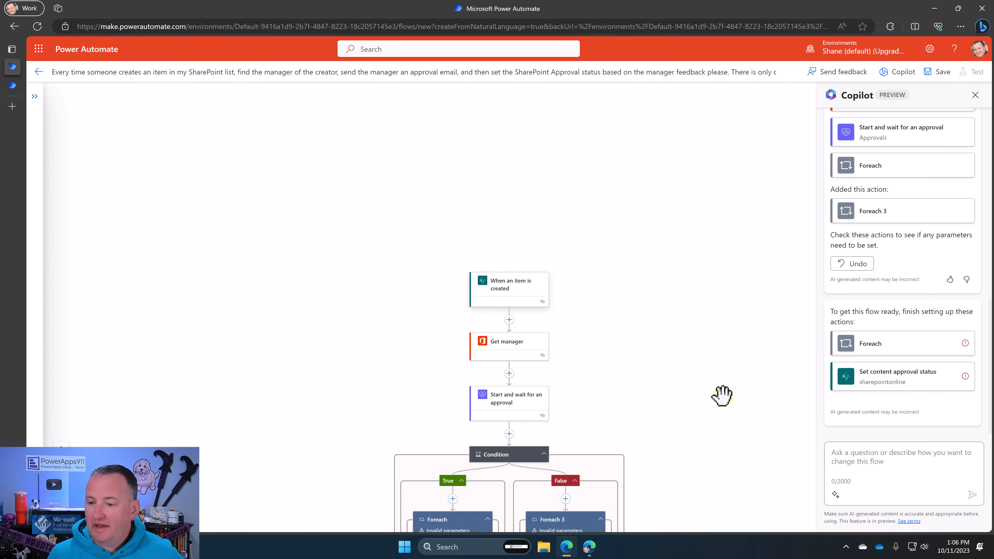
Check Copilot's list of changes and the updated parameters of the Get manager and approval actions.
{"action": "scroll", "coordinate": [861, 188], "scroll_direction": "up", "scroll_amount": 3}
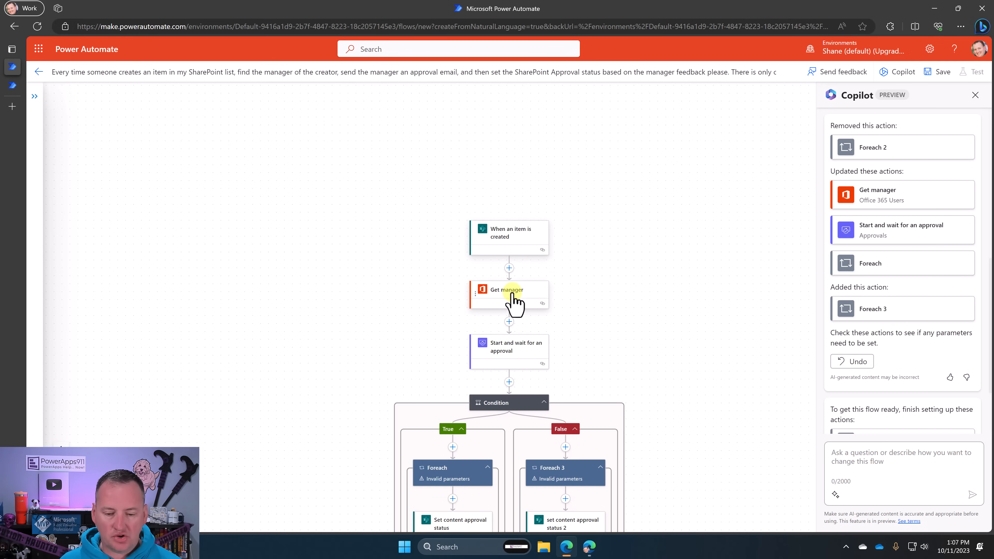
{"action": "left_click", "coordinate": [513, 302]}
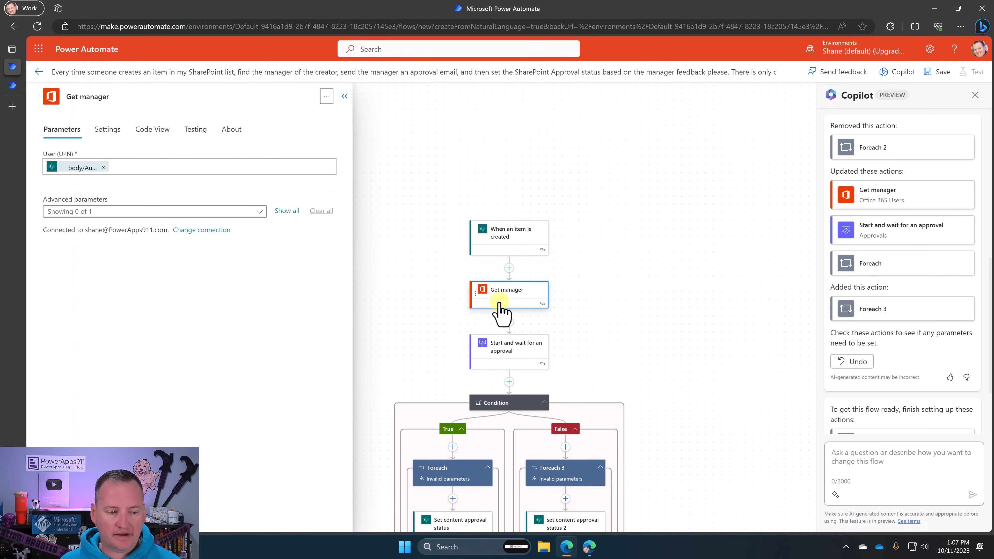
{"action": "left_click", "coordinate": [511, 358]}
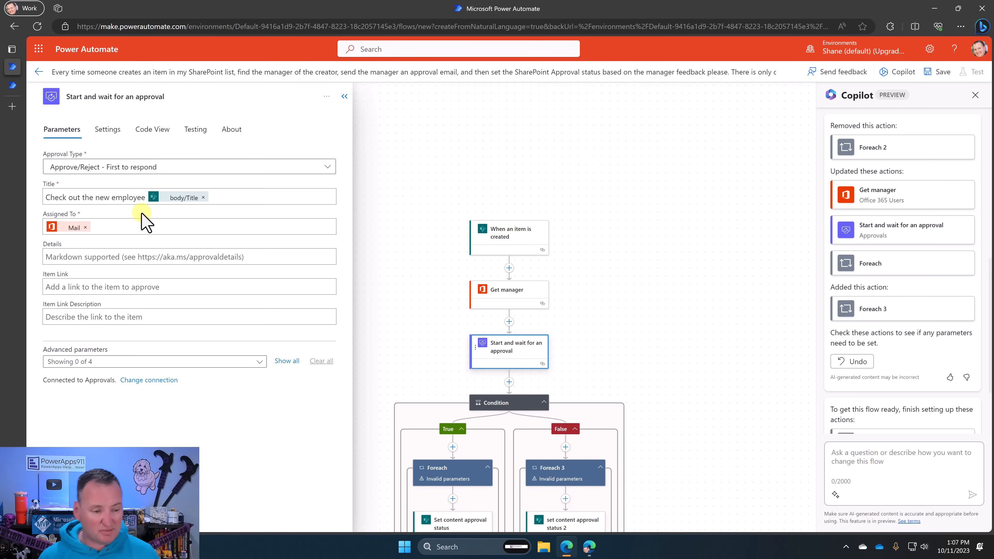
Begin the approval's Details text with "Please approve this before".
{"action": "left_click", "coordinate": [240, 243]}
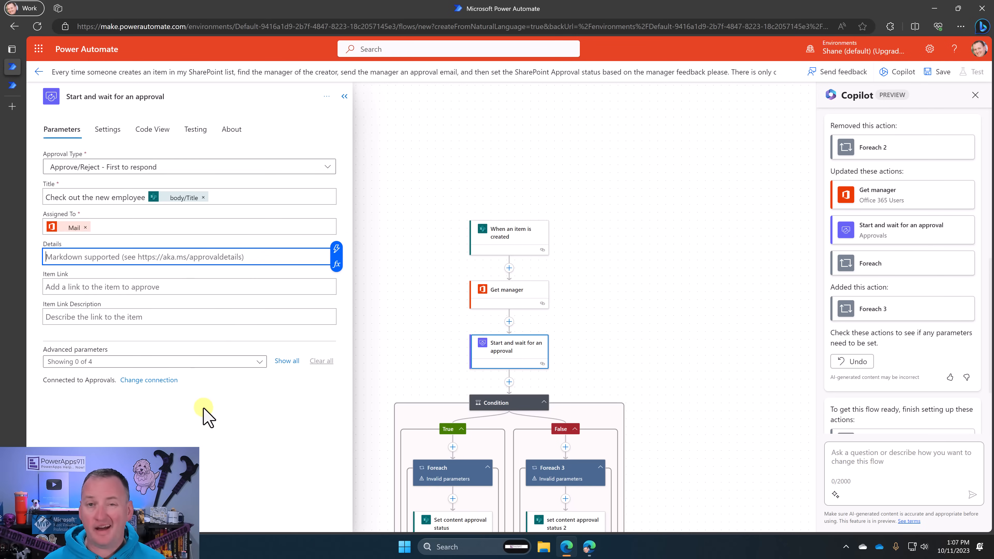
{"action": "type", "text": "Please approve this before"}
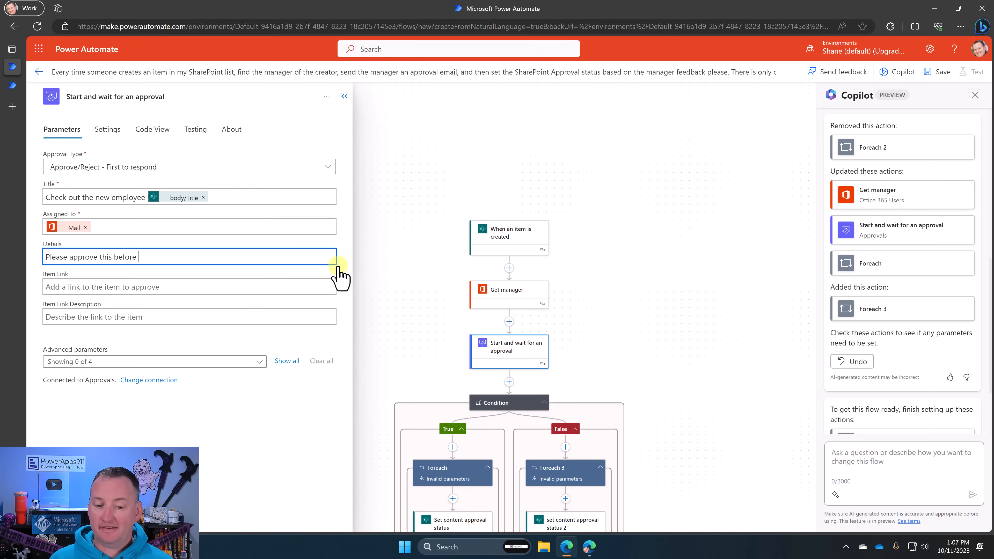
{"action": "left_click", "coordinate": [337, 265]}
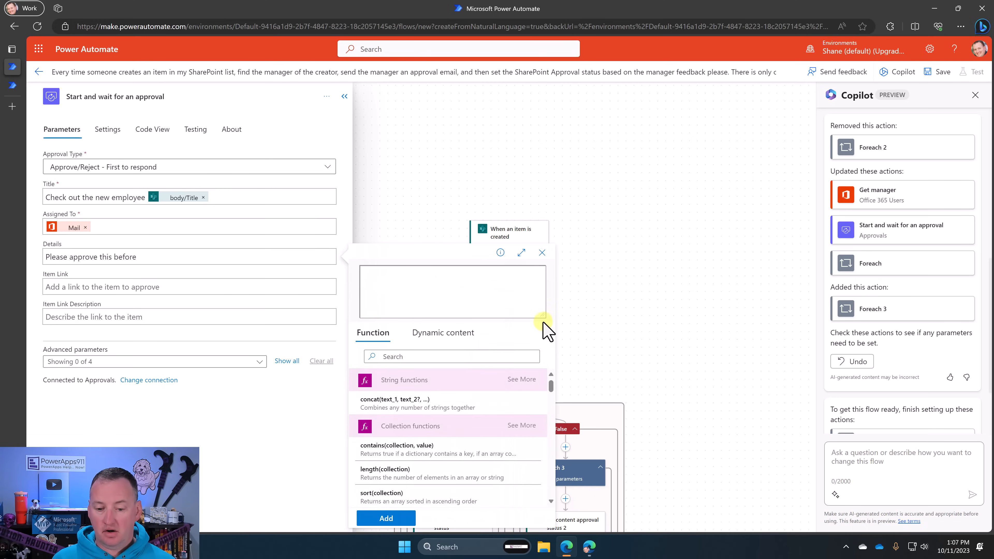
{"action": "left_click_drag", "start_coordinate": [544, 317], "coordinate": [518, 262]}
{"action": "left_click", "coordinate": [522, 254]}
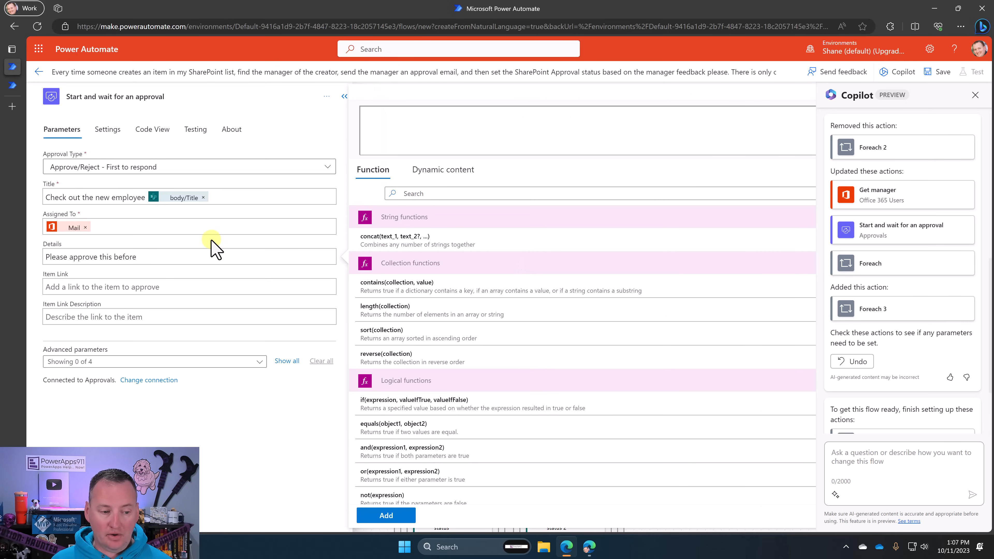
{"action": "left_click", "coordinate": [195, 253]}
{"action": "left_click", "coordinate": [173, 257]}
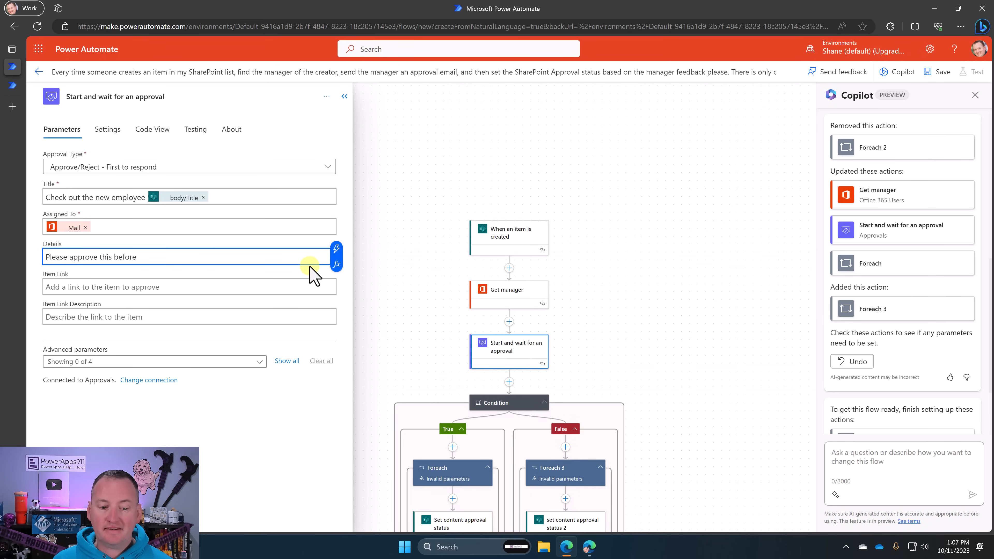
Ask Copilot to write a Power Automate expression using functions that adds seven days to the current date.
{"action": "left_click", "coordinate": [337, 265]}
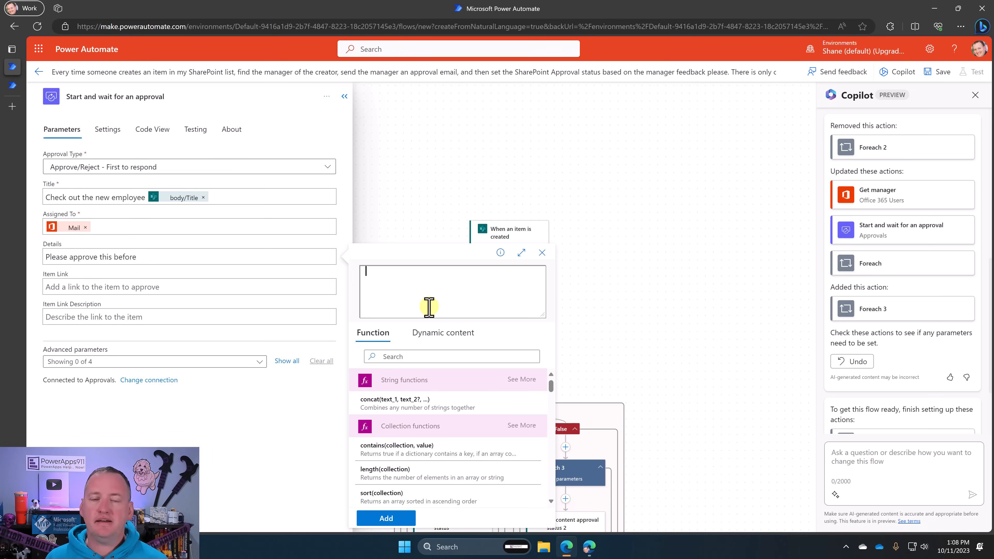
{"action": "left_click", "coordinate": [593, 317]}
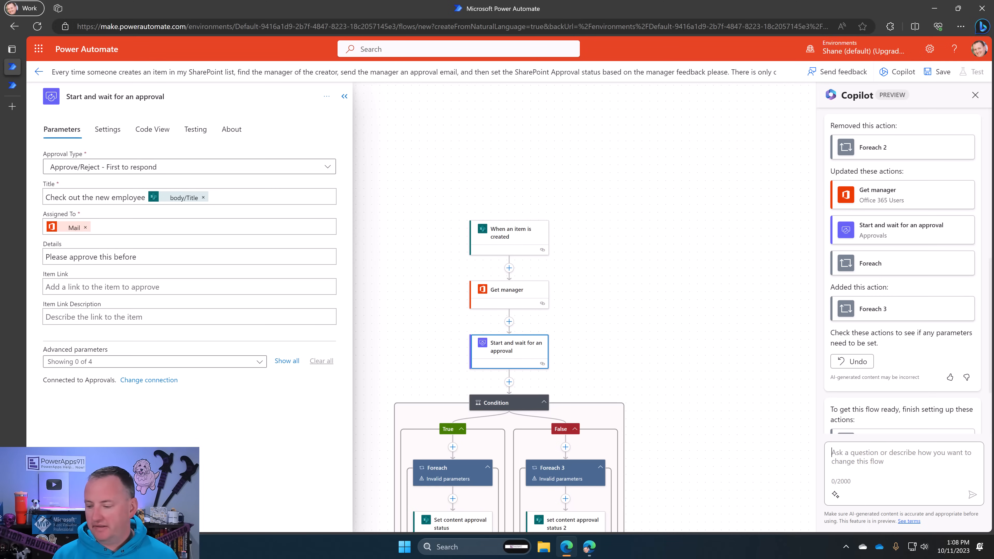
{"action": "type", "text": "Can you write a power automate expression using functions to add seven days to the current date?"}
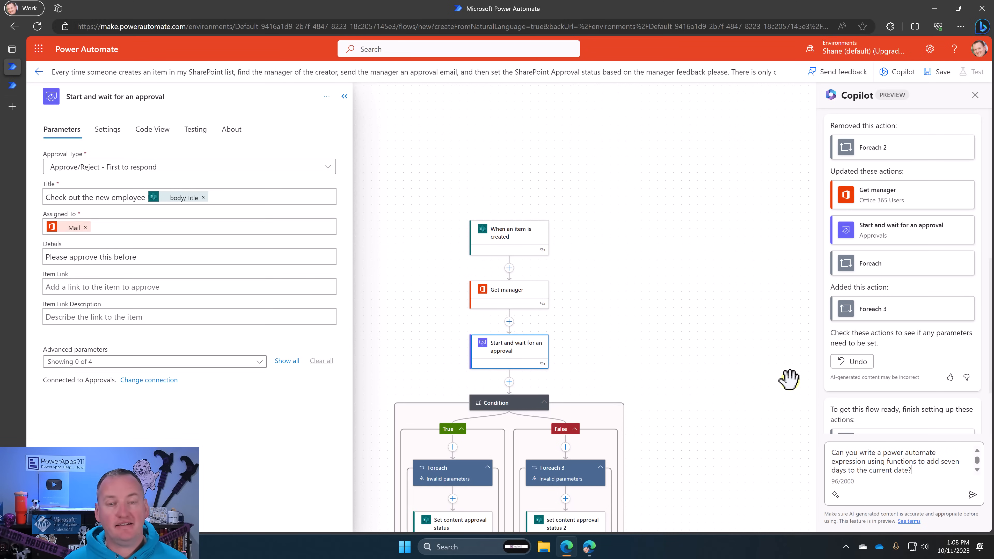
{"action": "left_click", "coordinate": [972, 494]}
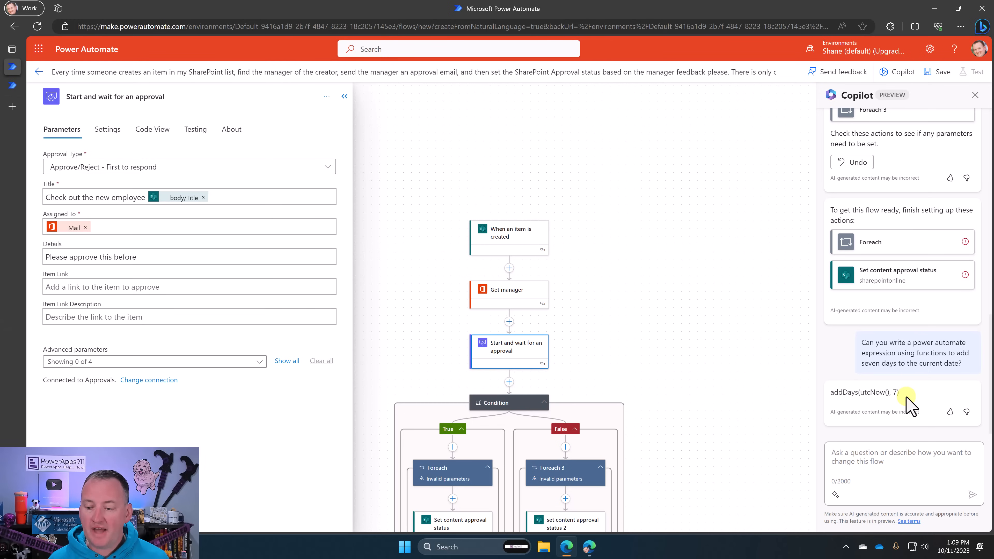
Copy Copilot's addDays(utcNow(), 7) answer and insert it as an expression after "Please approve this before" in the approval's Details.
{"action": "left_click_drag", "start_coordinate": [899, 394], "coordinate": [825, 394]}
{"action": "key", "text": "ctrl+c"}
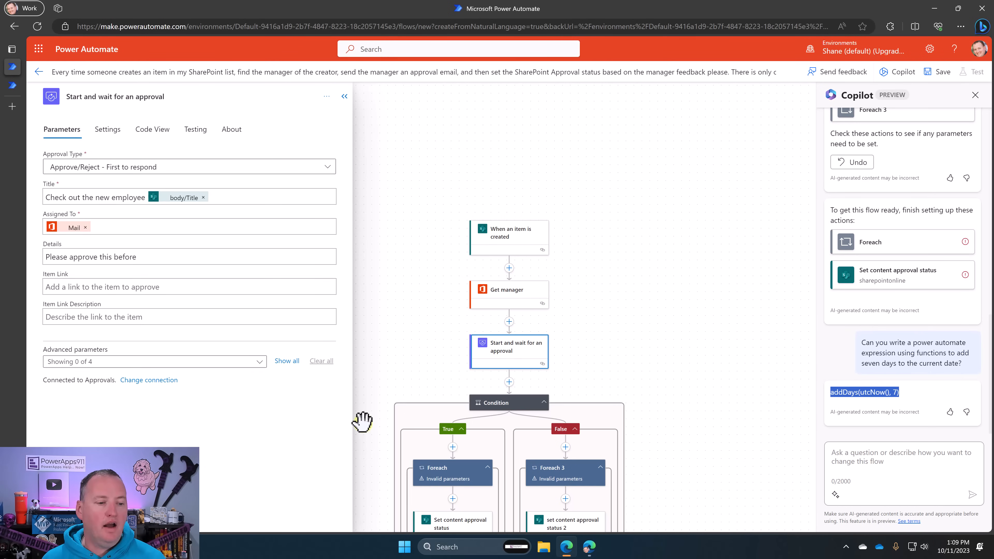
{"action": "left_click", "coordinate": [163, 260]}
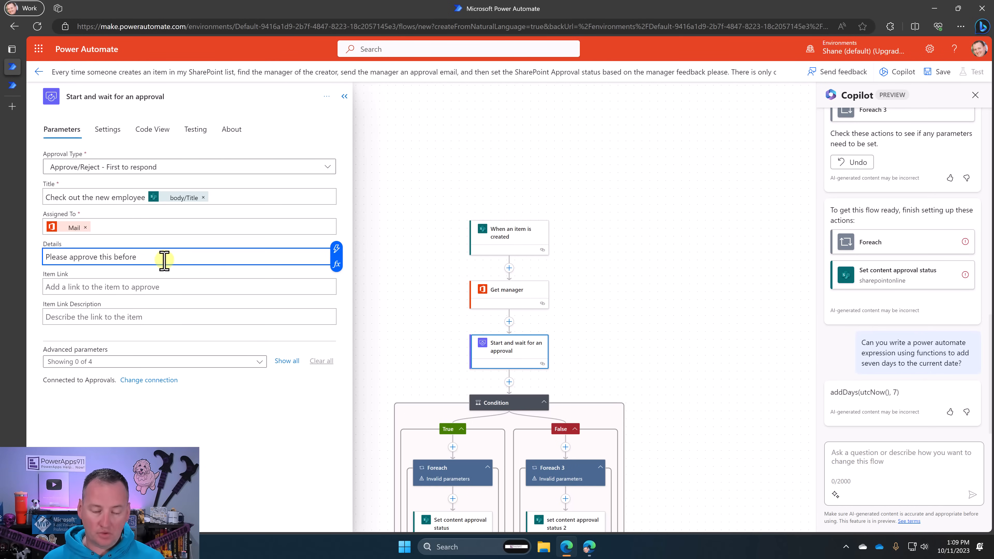
{"action": "key", "text": "ctrl+v"}
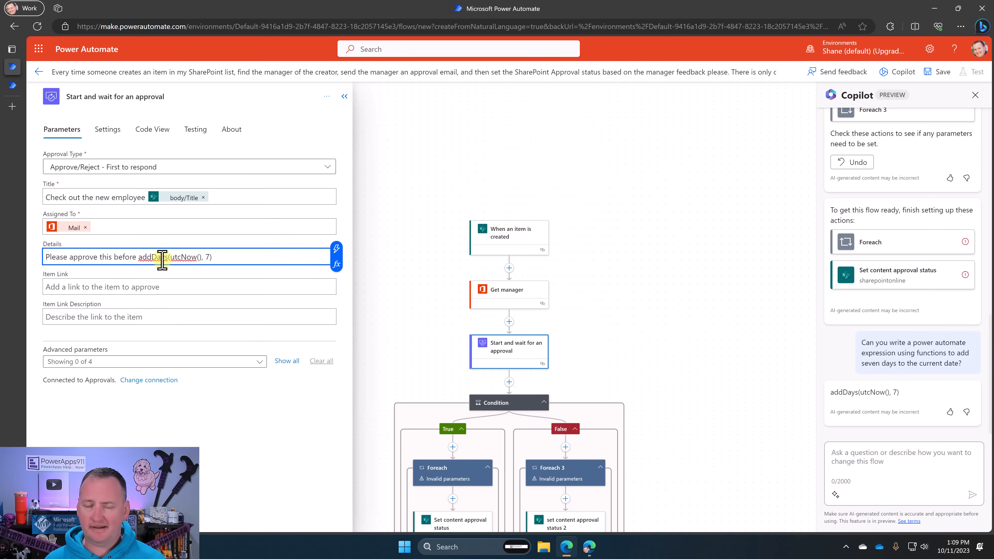
{"action": "key", "text": "ctrl+z"}
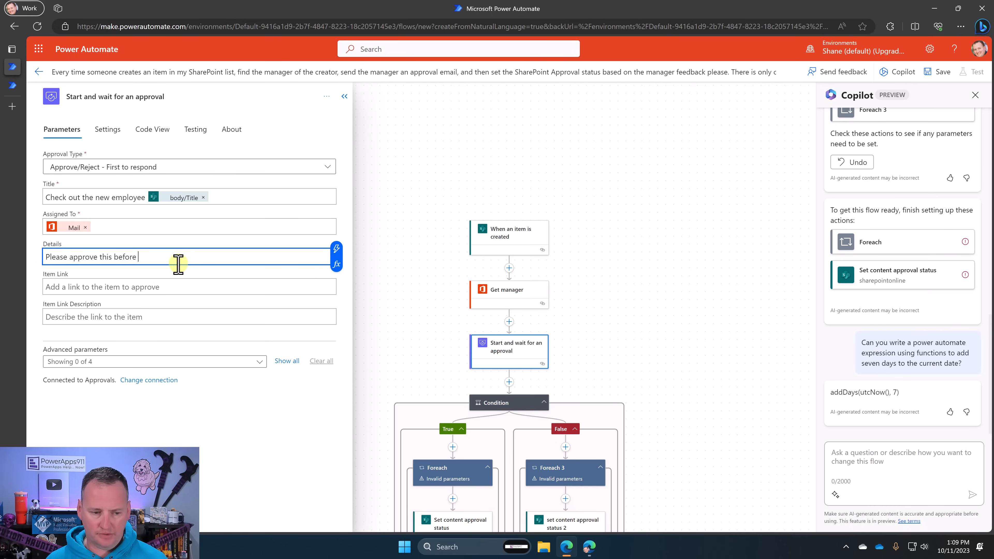
{"action": "left_click", "coordinate": [337, 266]}
{"action": "key", "text": "ctrl+v"}
{"action": "left_click", "coordinate": [386, 519]}
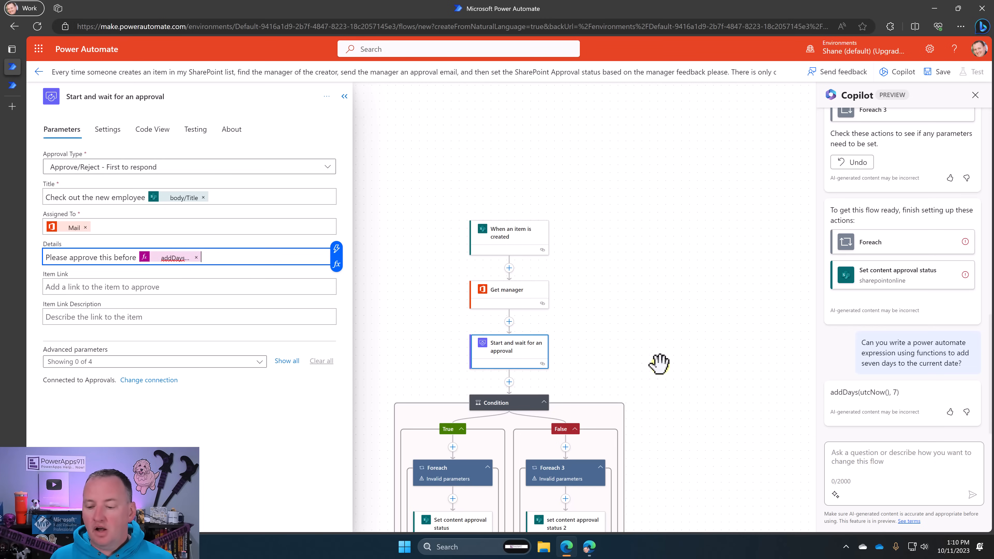
Ask Copilot to update the expression addDays(utcNow(), 7) to format the output in the long date time format.
{"action": "left_click", "coordinate": [871, 454]}
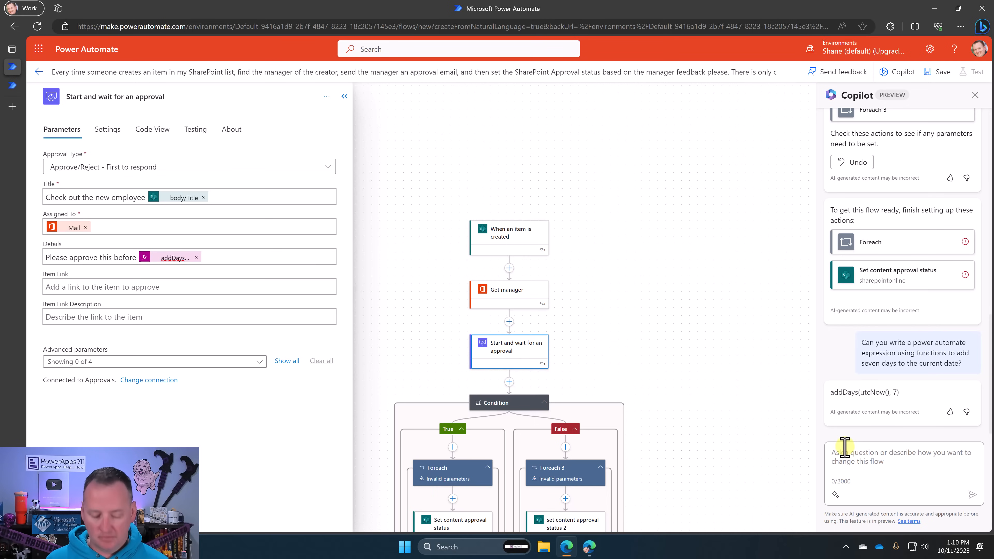
{"action": "type", "text": "Please update this expression addDays(utcNow(), 7) to format the output in the long date time format."}
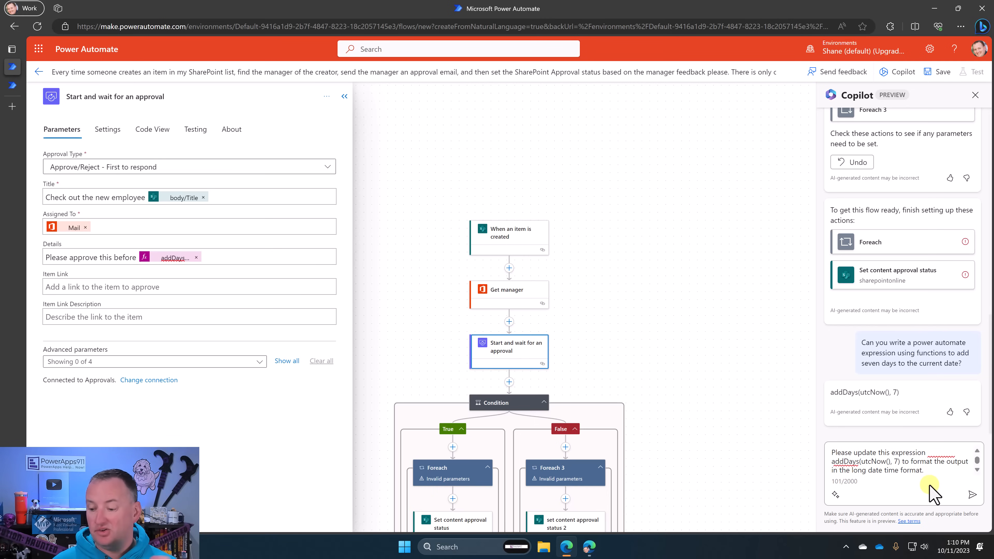
{"action": "left_click", "coordinate": [971, 495]}
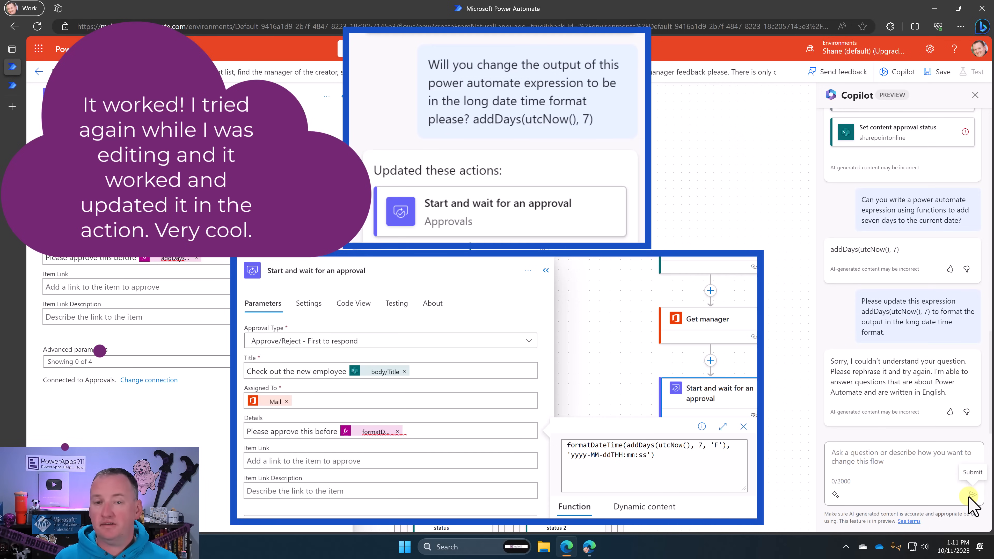
{"action": "left_click", "coordinate": [886, 457]}
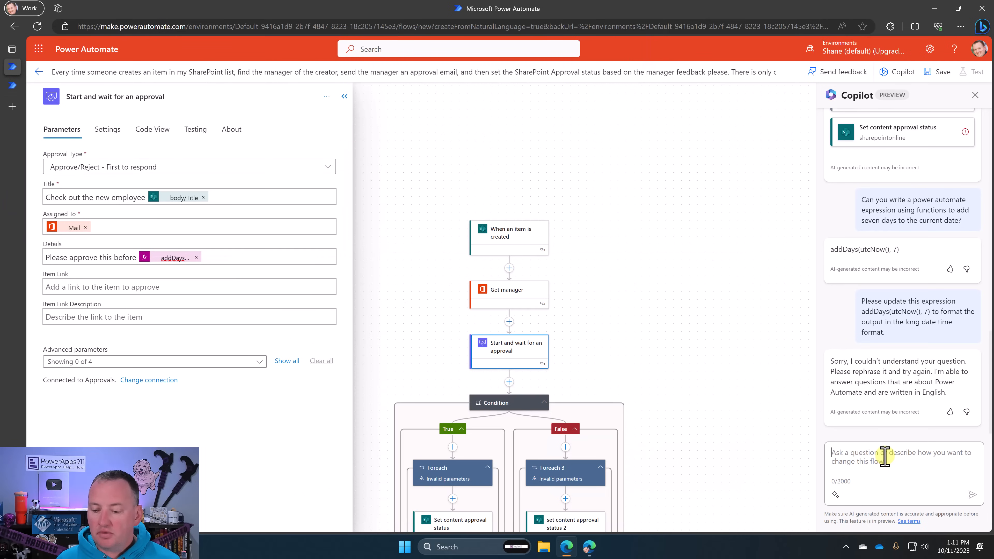
{"action": "key", "text": "ctrl+v"}
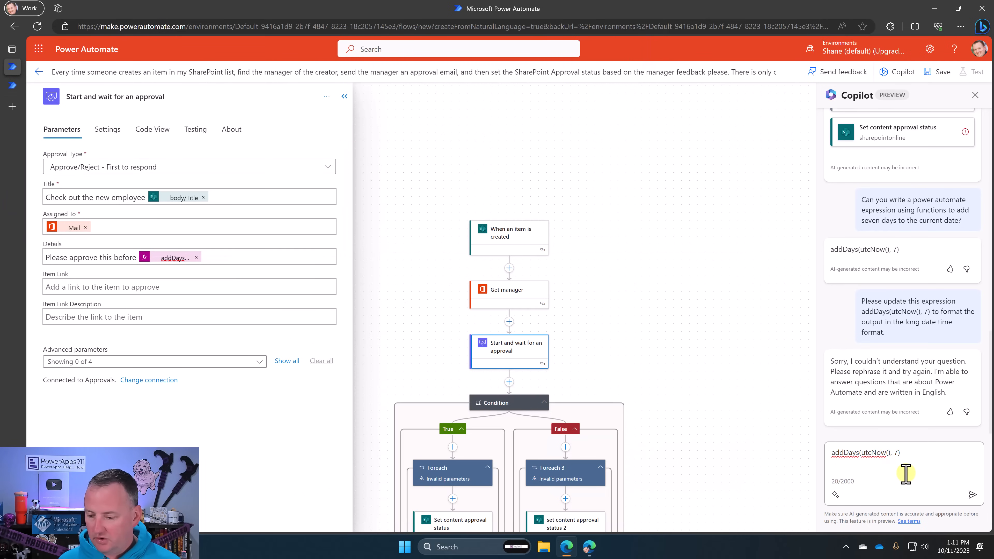
{"action": "type", "text": ", 'F"}
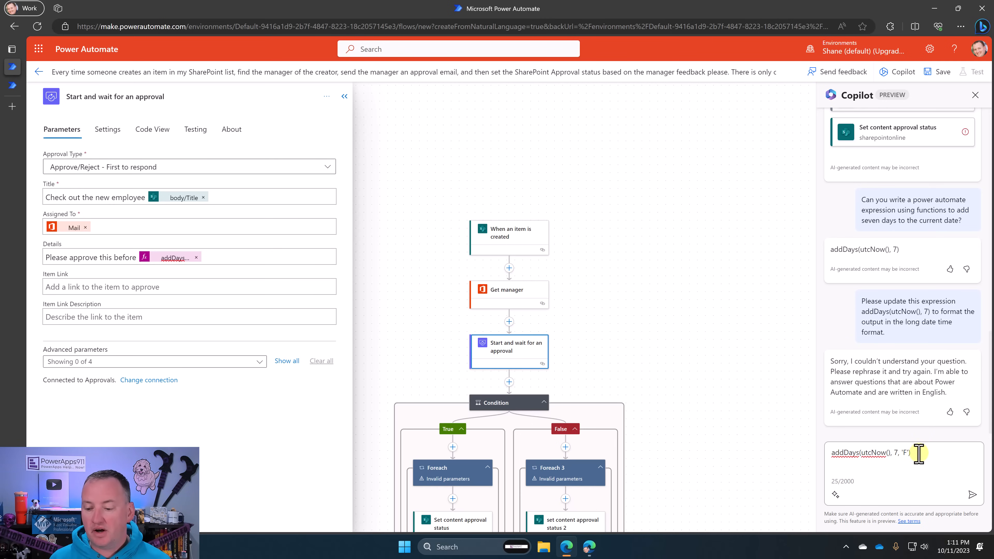
{"action": "left_click_drag", "start_coordinate": [916, 454], "coordinate": [816, 460]}
{"action": "key", "text": "ctrl+x"}
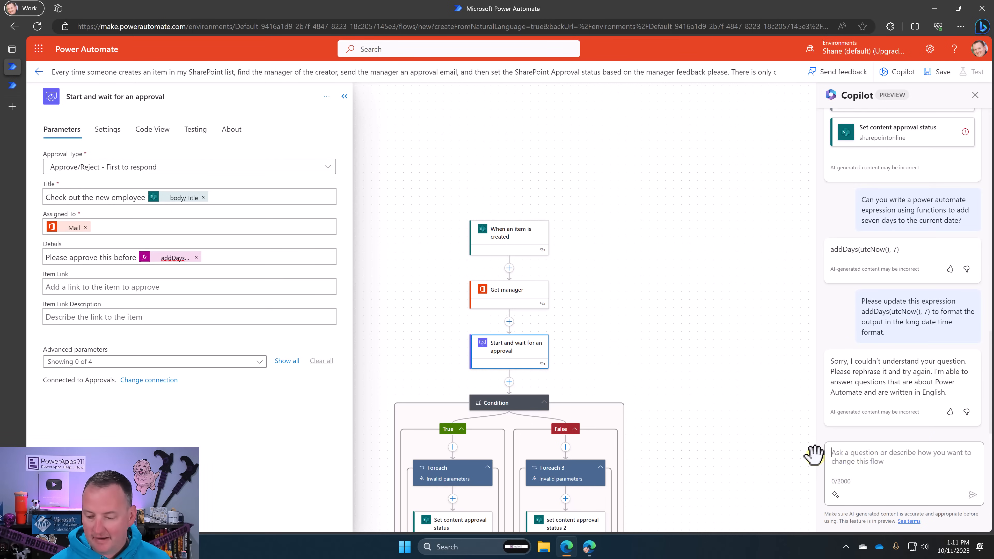
Add the 'F' format argument to the Details expression, making it addDays(utcNow(), 7, 'F').
{"action": "left_click", "coordinate": [172, 258]}
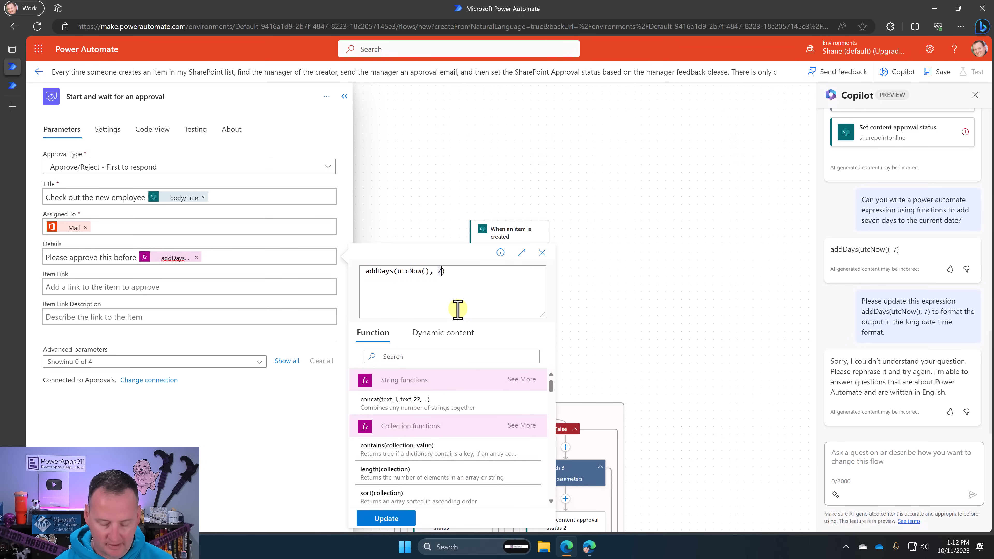
{"action": "type", "text": ", 'F'"}
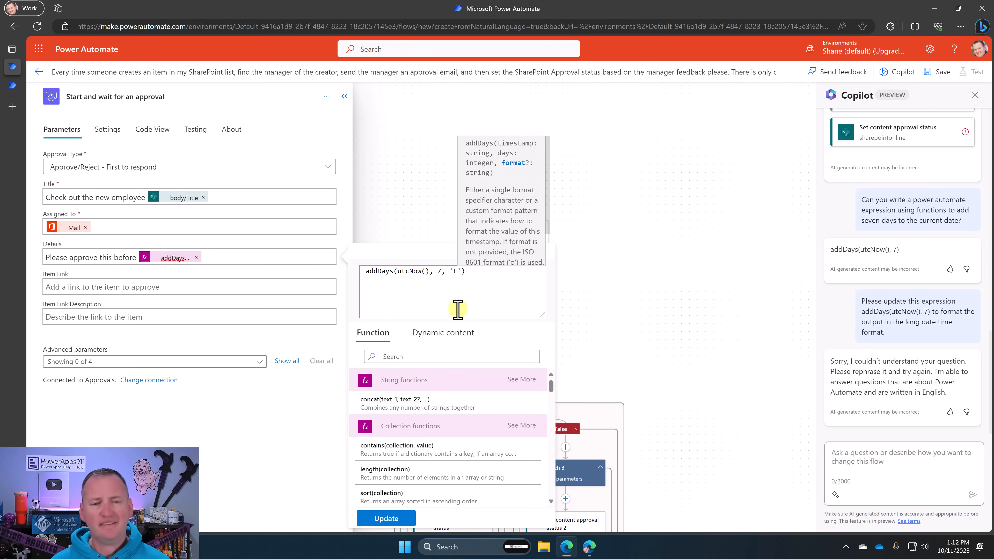
{"action": "left_click", "coordinate": [372, 520]}
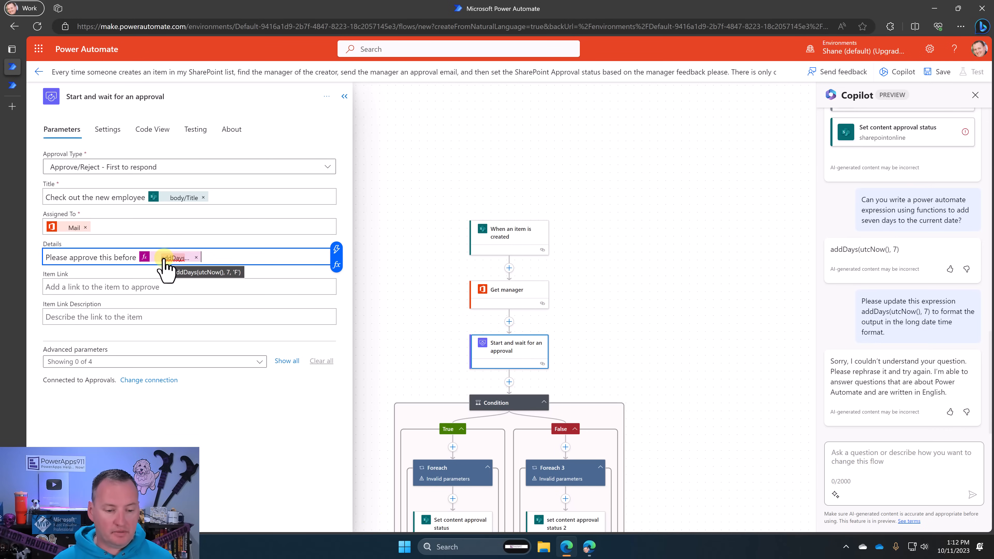
{"action": "left_click", "coordinate": [143, 285]}
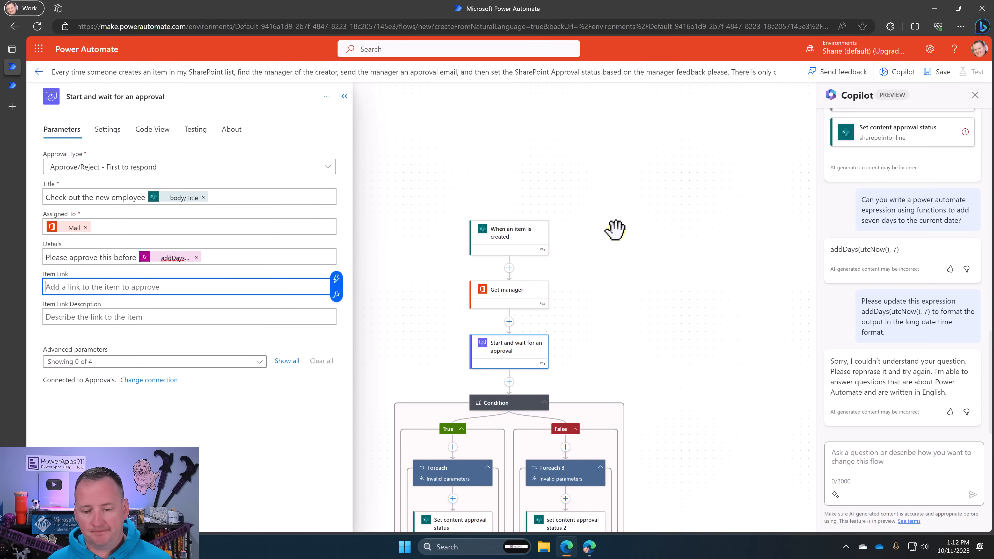
Set the Condition to check that the approval's Outcome is equal to "Approve".
{"action": "scroll", "coordinate": [614, 229], "scroll_direction": "down", "scroll_amount": 4}
{"action": "left_click", "coordinate": [509, 253]}
{"action": "left_click", "coordinate": [484, 244]}
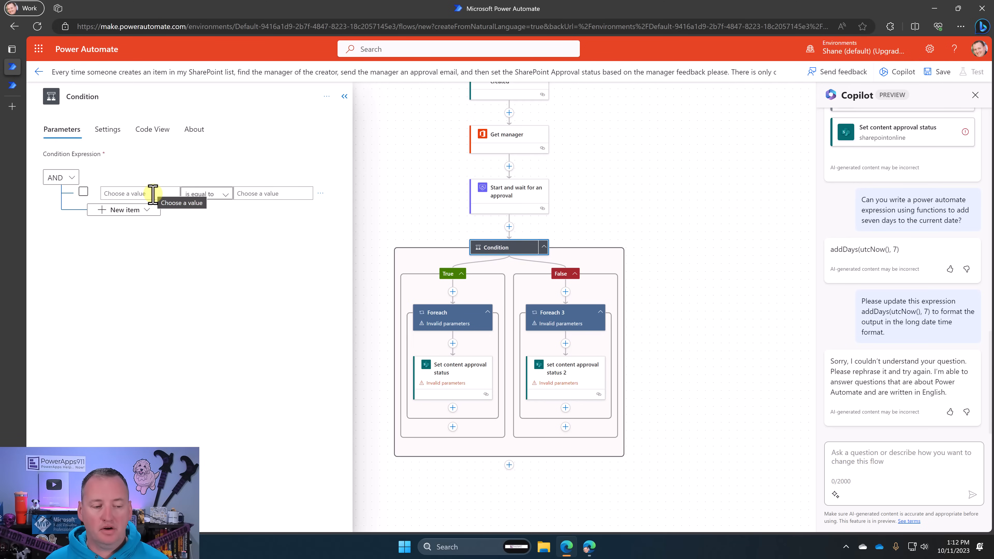
{"action": "left_click", "coordinate": [94, 185]}
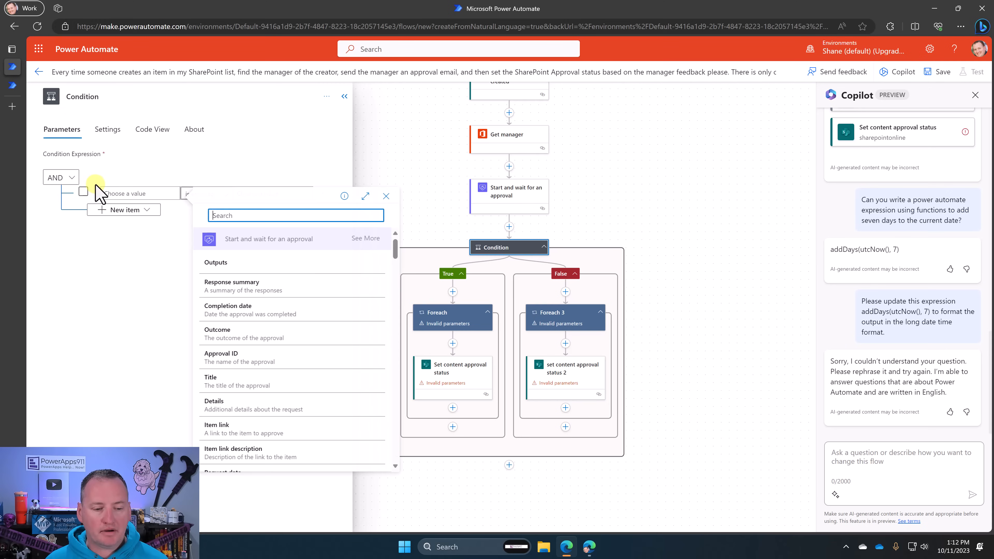
{"action": "left_click", "coordinate": [243, 334]}
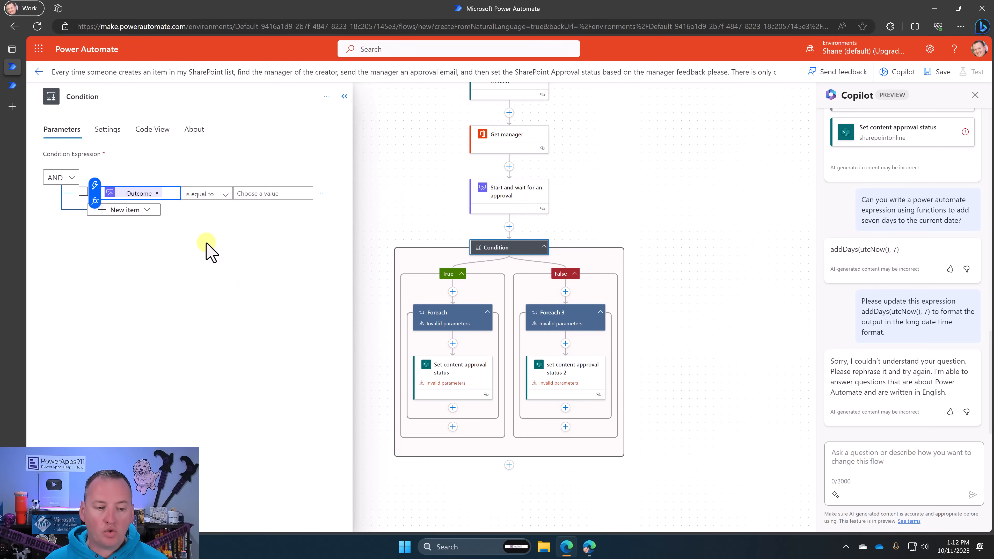
{"action": "left_click", "coordinate": [258, 193]}
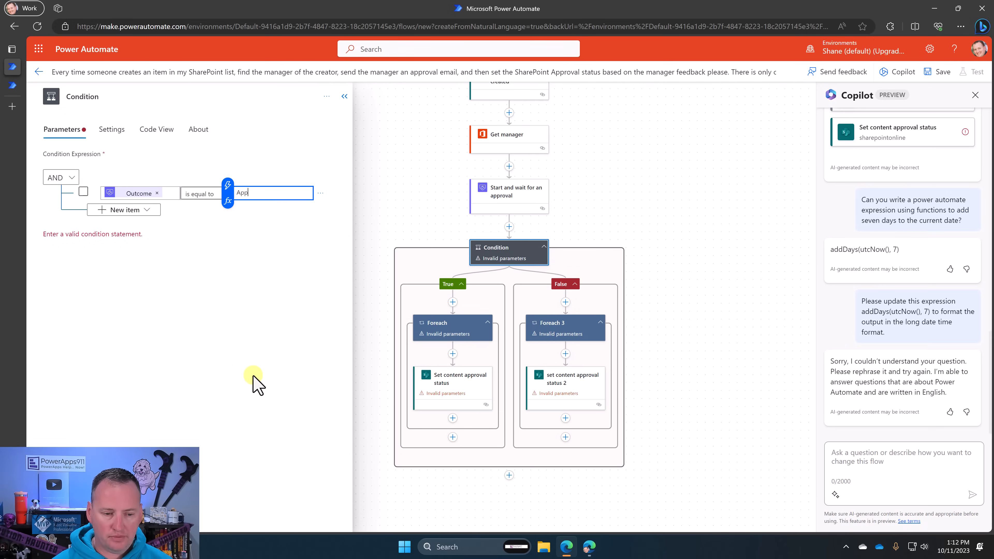
{"action": "type", "text": "Approve"}
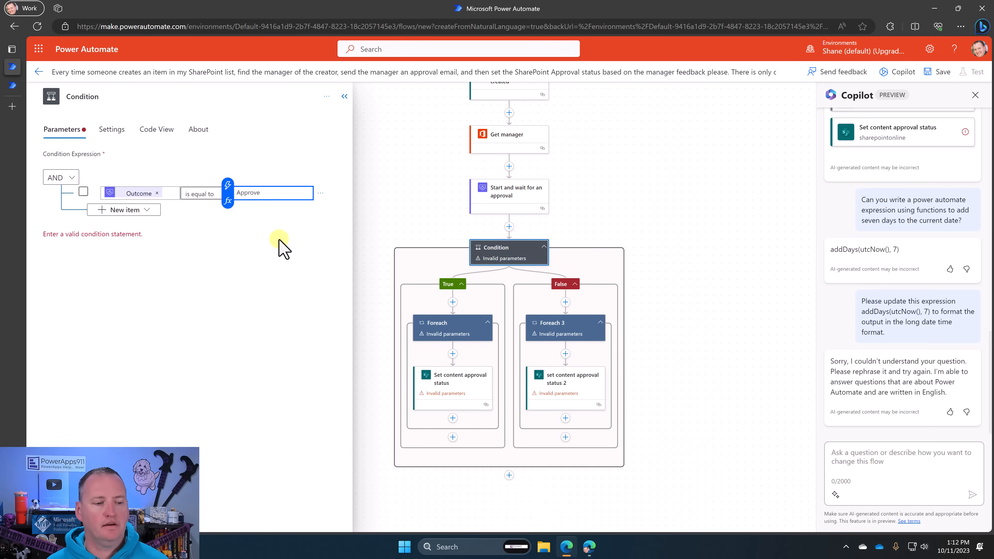
{"action": "left_click", "coordinate": [274, 232]}
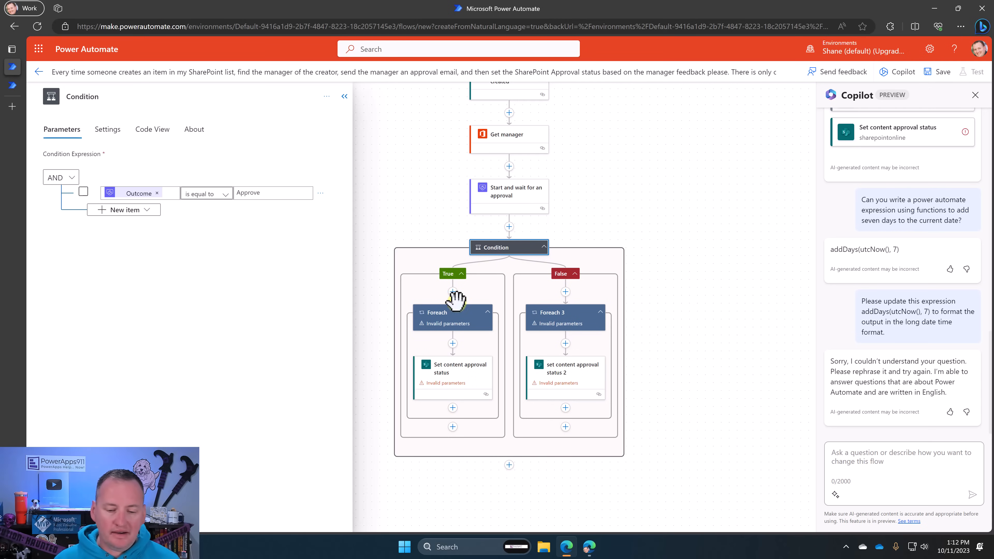
Move Set content approval status out of the Foreach loop in the True branch and delete the emptied loop.
{"action": "left_click", "coordinate": [457, 317]}
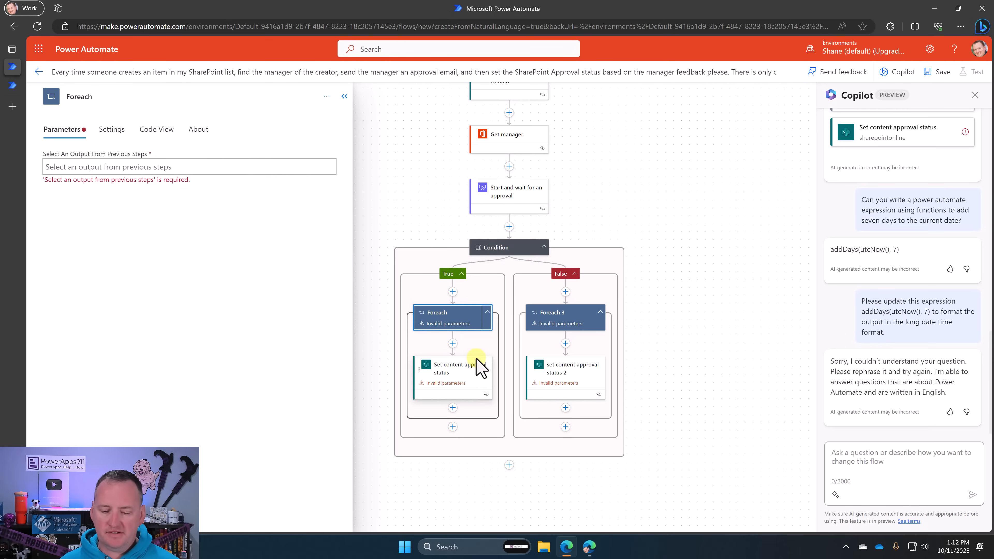
{"action": "left_click", "coordinate": [462, 370]}
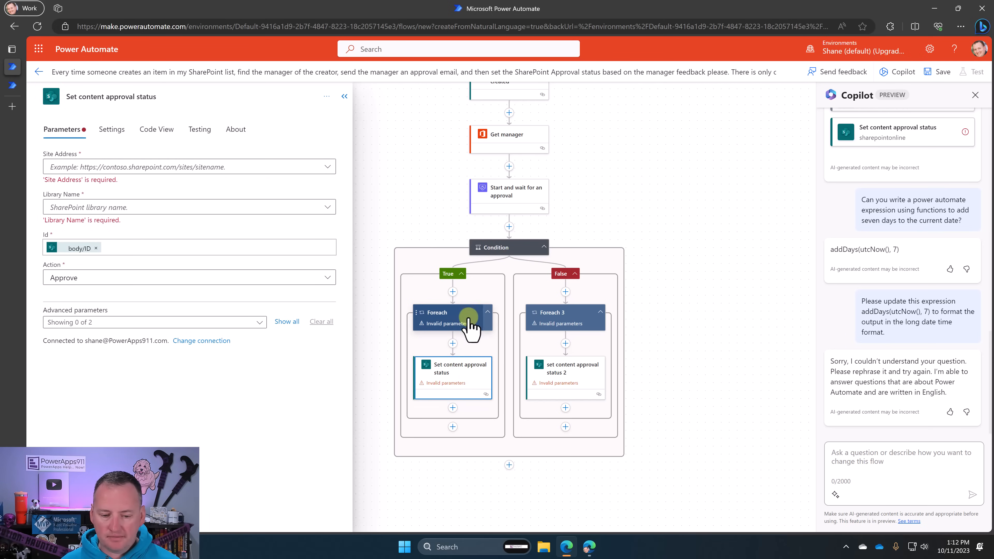
{"action": "left_click_drag", "start_coordinate": [465, 372], "coordinate": [463, 439]}
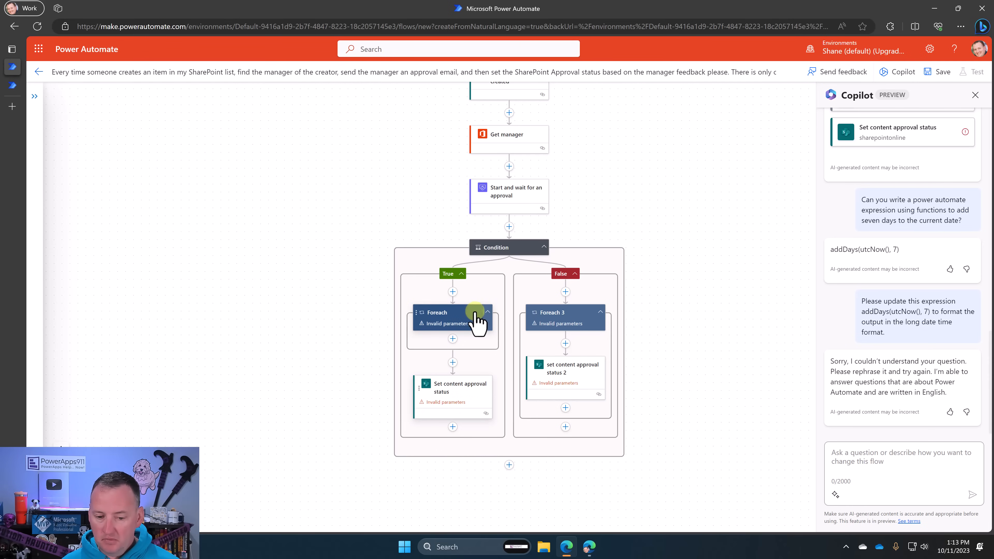
{"action": "left_click", "coordinate": [473, 321]}
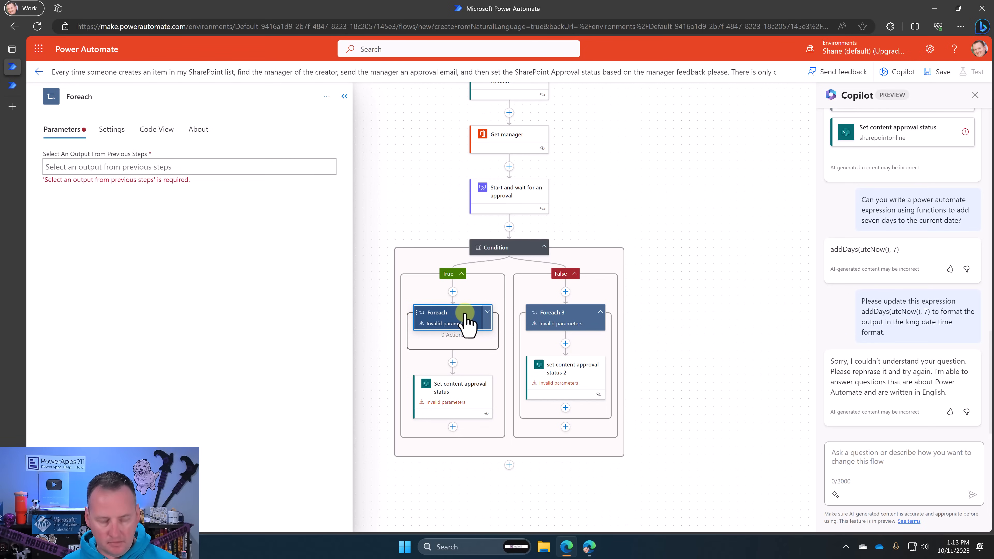
{"action": "key", "text": "Delete"}
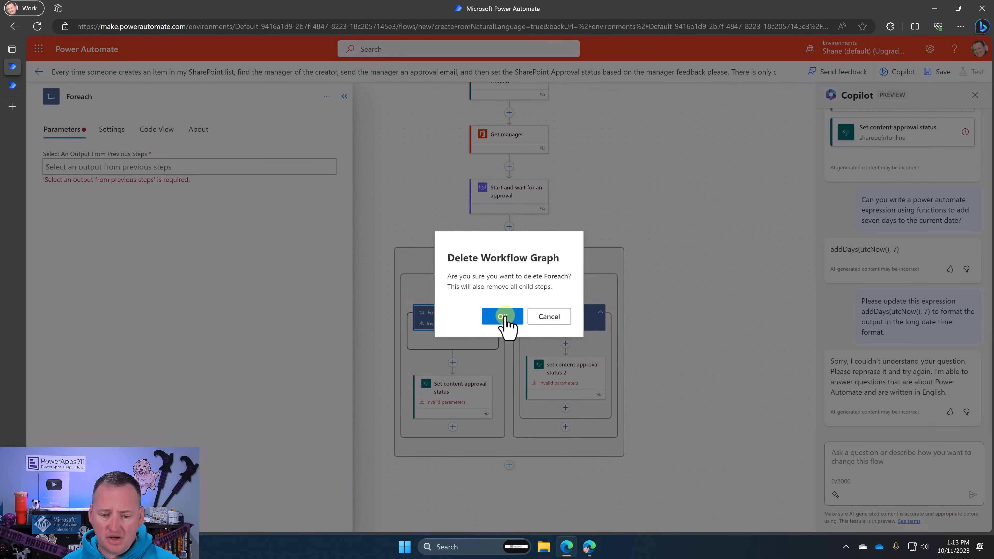
{"action": "left_click", "coordinate": [503, 316]}
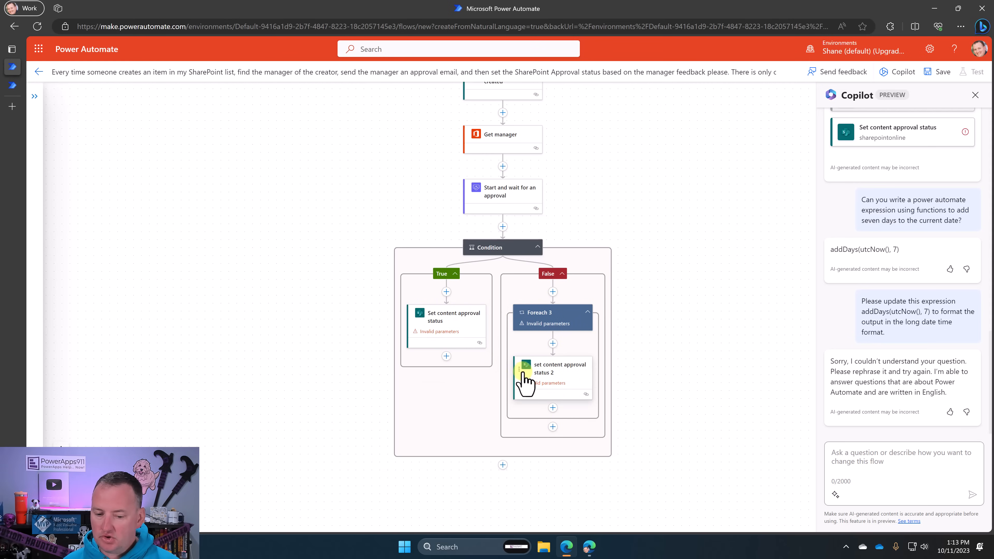
Move set content approval status 2 out of Foreach 3 in the False branch and delete the emptied loop.
{"action": "left_click_drag", "start_coordinate": [522, 382], "coordinate": [529, 443]}
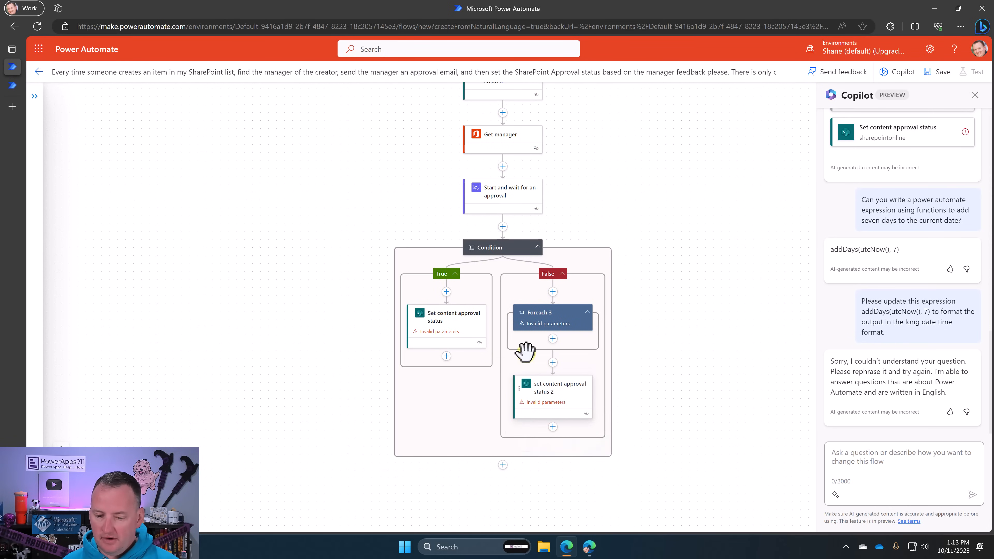
{"action": "left_click", "coordinate": [572, 321]}
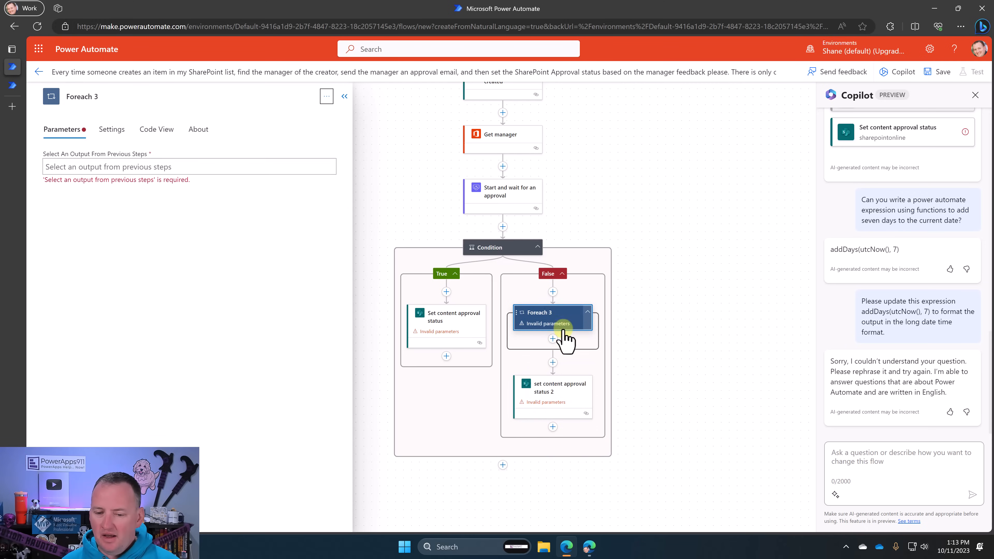
{"action": "left_click", "coordinate": [328, 98]}
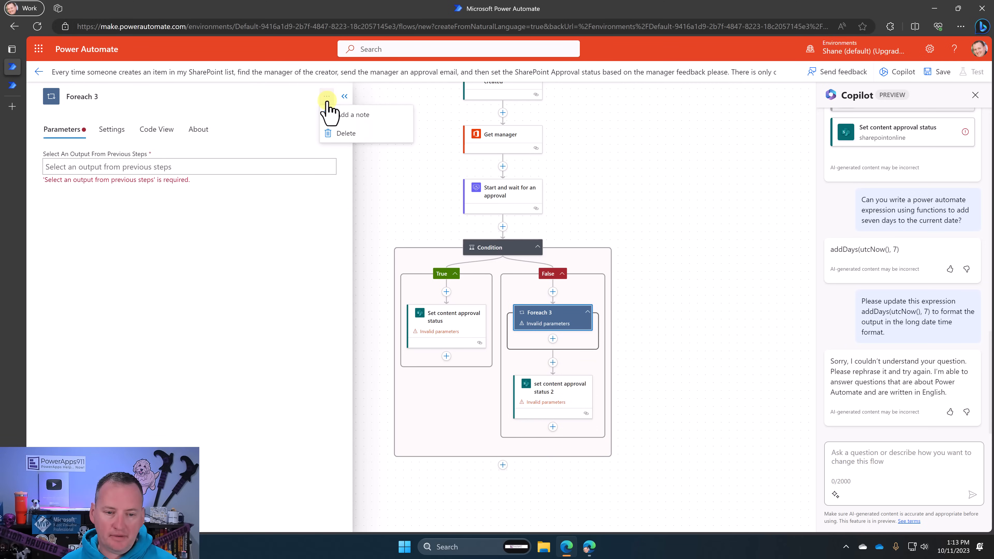
{"action": "left_click", "coordinate": [334, 132]}
{"action": "left_click", "coordinate": [505, 317]}
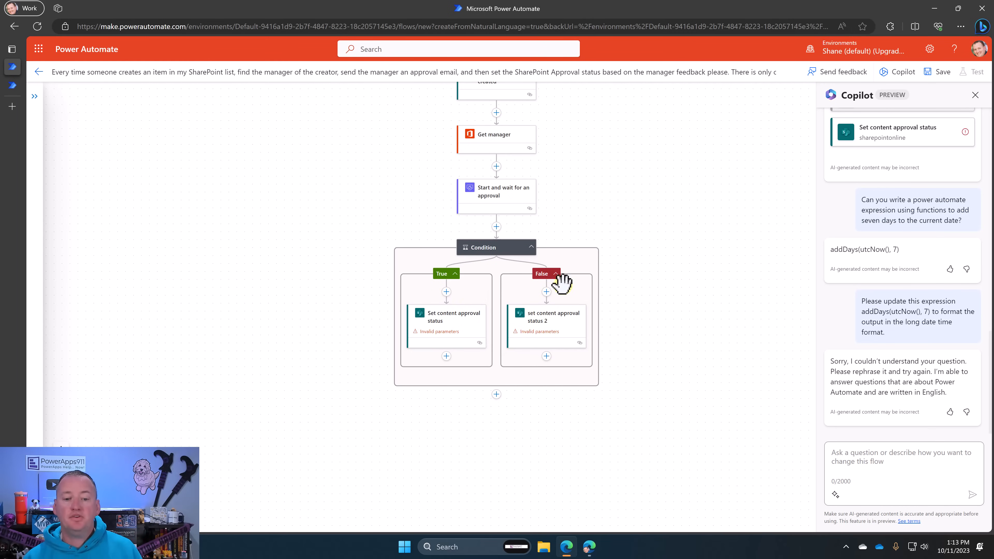
Point the True branch's Set content approval status action at the PowerApps Videos site and the Employees library.
{"action": "left_click", "coordinate": [451, 314]}
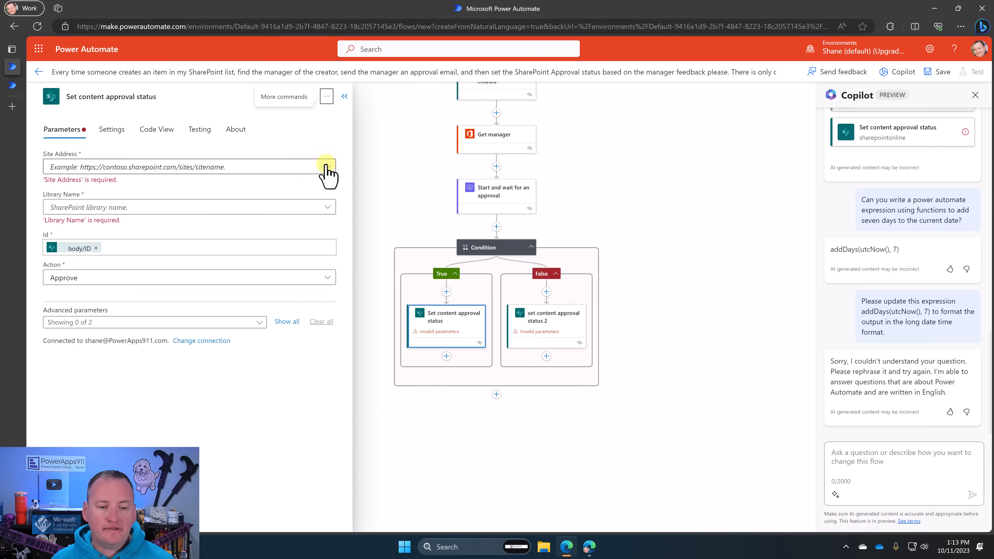
{"action": "left_click", "coordinate": [318, 168]}
{"action": "left_click", "coordinate": [234, 203]}
{"action": "left_click", "coordinate": [238, 201]}
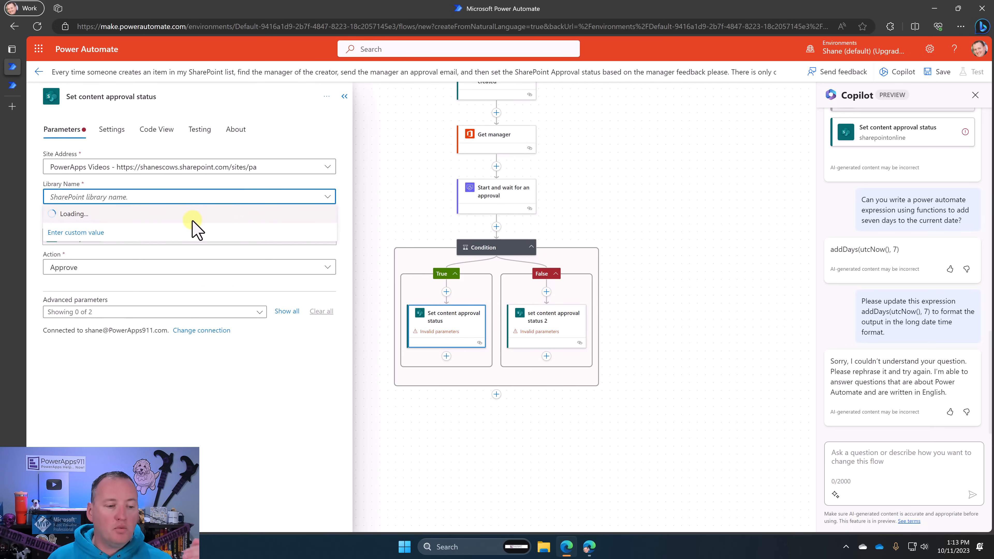
{"action": "scroll", "coordinate": [370, 274], "scroll_direction": "down", "scroll_amount": 5}
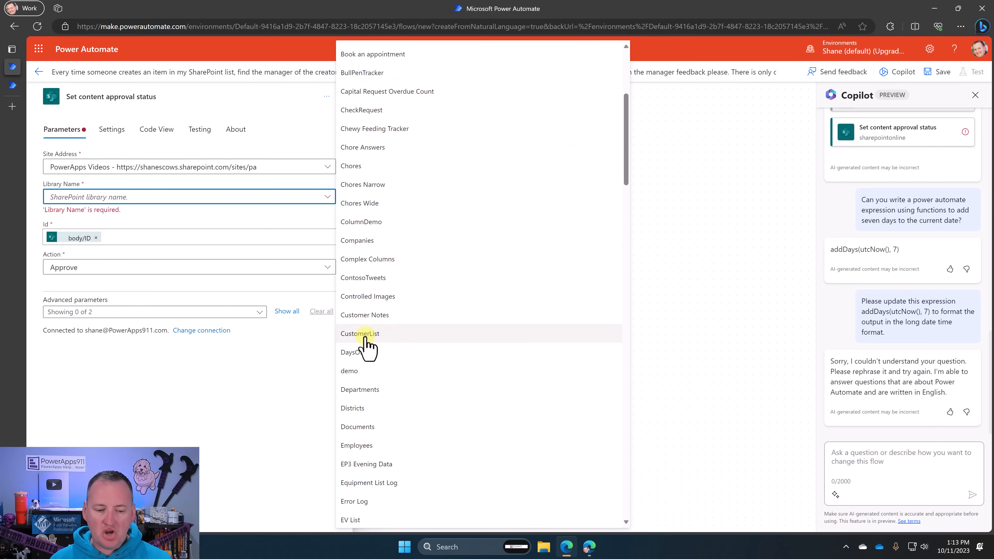
{"action": "left_click", "coordinate": [365, 445]}
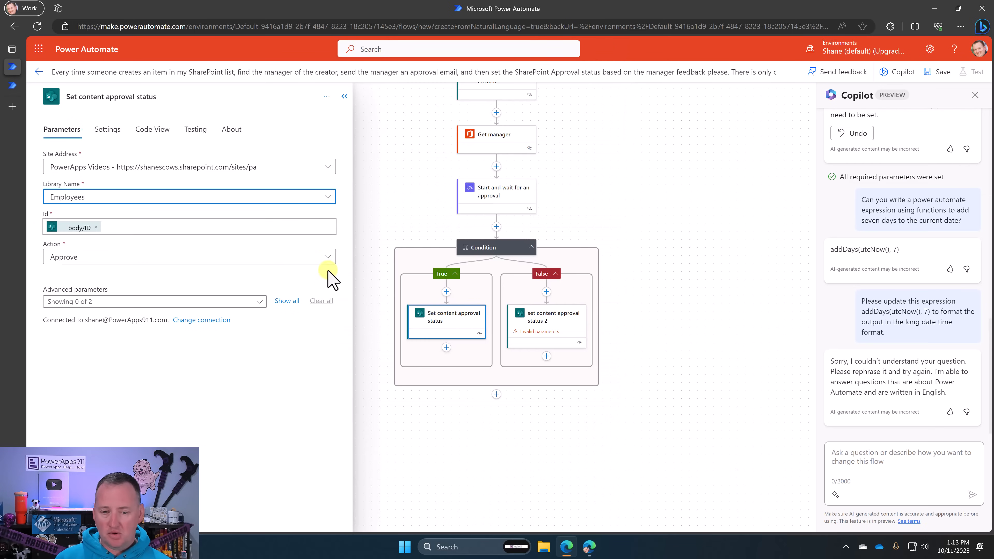
Point set content approval status 2 in the False branch at the PowerApps Videos site and the Employees library.
{"action": "scroll", "coordinate": [428, 176], "scroll_direction": "up", "scroll_amount": 4}
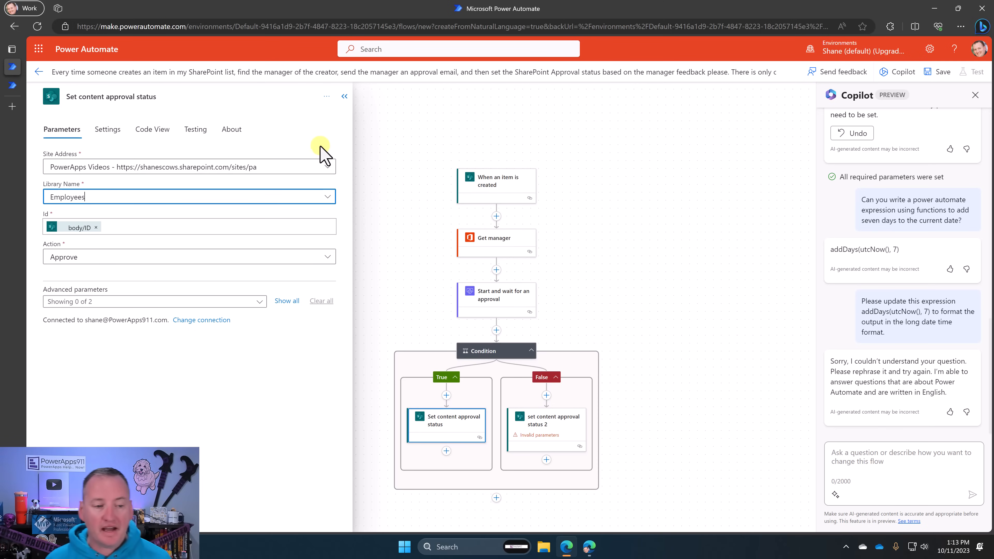
{"action": "left_click", "coordinate": [558, 425]}
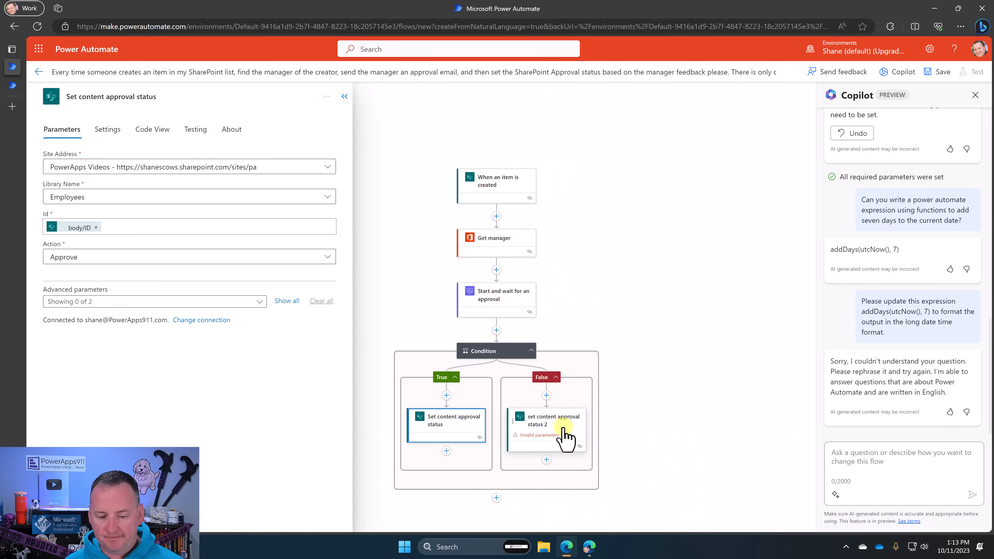
{"action": "left_click", "coordinate": [564, 436]}
{"action": "left_click", "coordinate": [327, 168]}
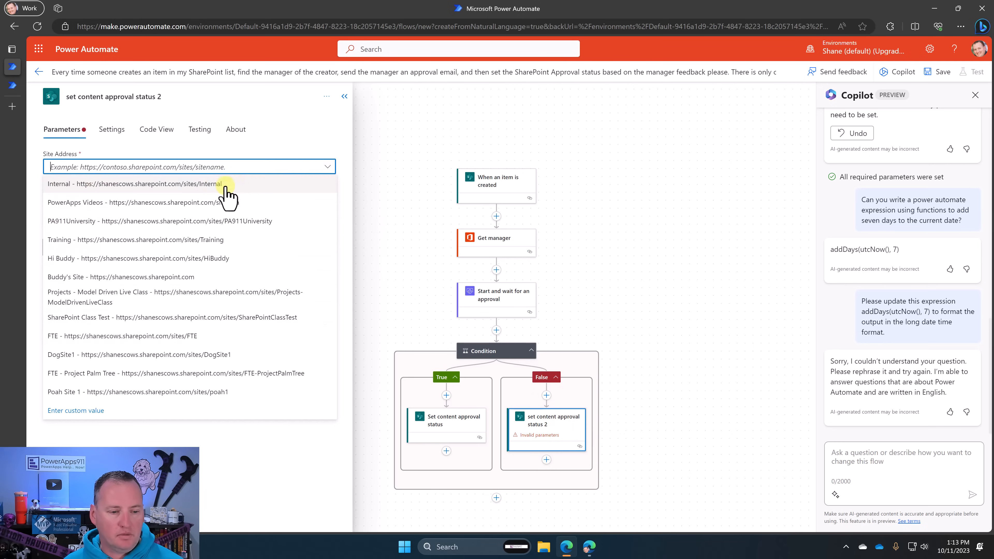
{"action": "left_click", "coordinate": [200, 203]}
{"action": "left_click", "coordinate": [202, 197]}
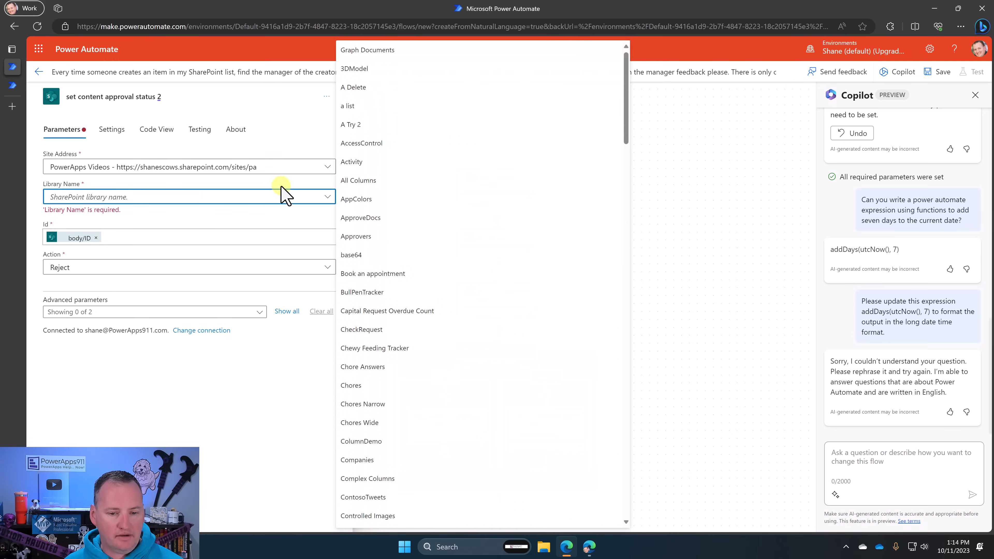
{"action": "scroll", "coordinate": [386, 315], "scroll_direction": "down", "scroll_amount": 10}
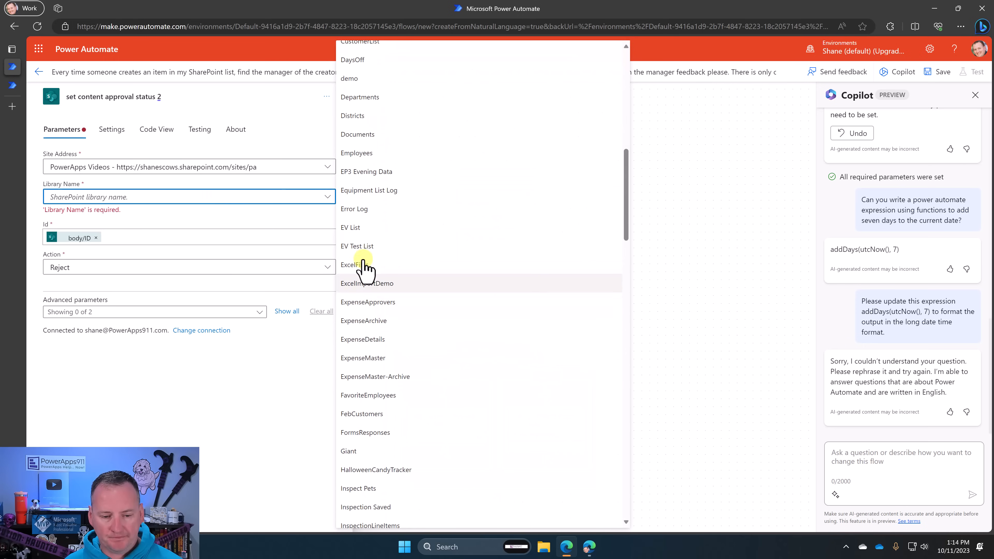
{"action": "left_click", "coordinate": [358, 153]}
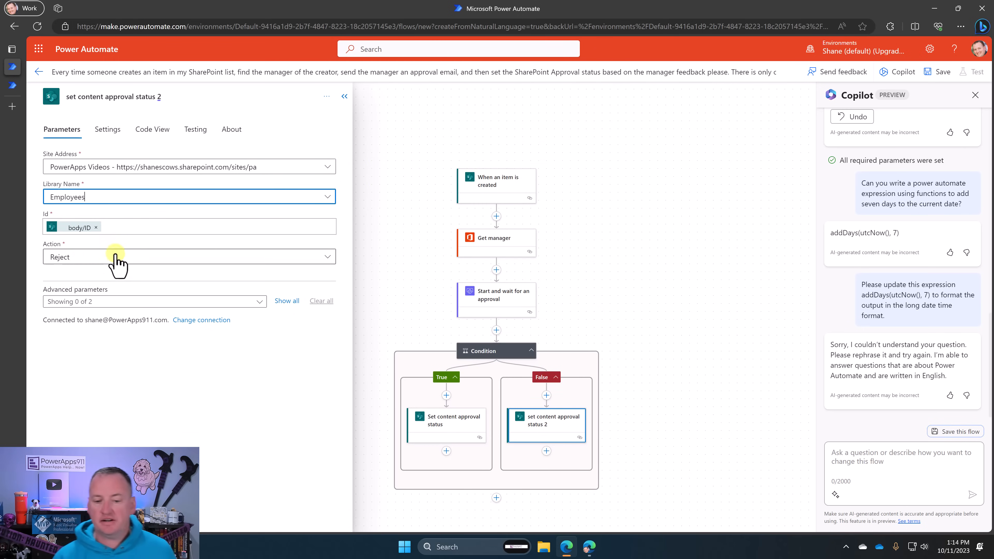
{"action": "left_click", "coordinate": [658, 274]}
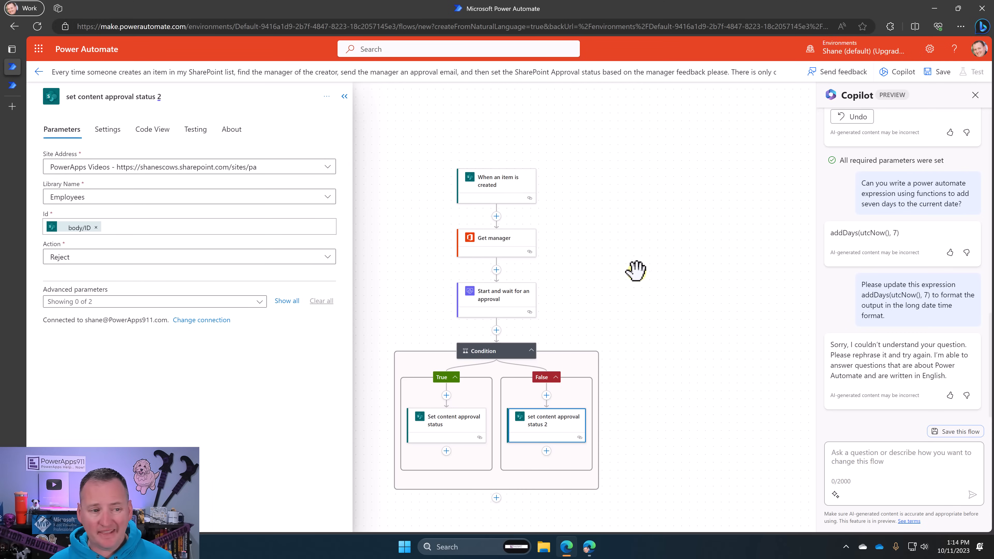
Rename the flow as Copilot Video and save it.
{"action": "triple_click", "coordinate": [504, 74]}
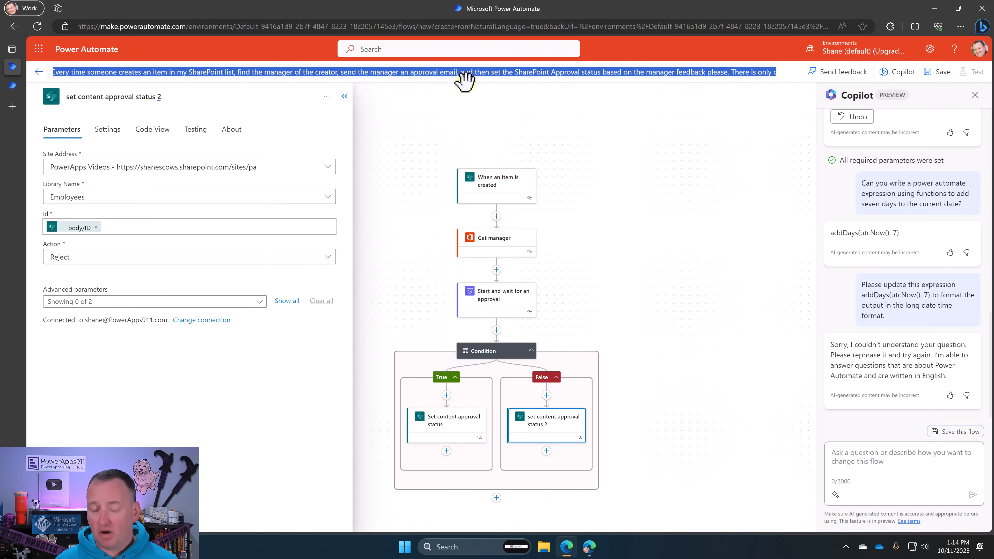
{"action": "type", "text": "F"}
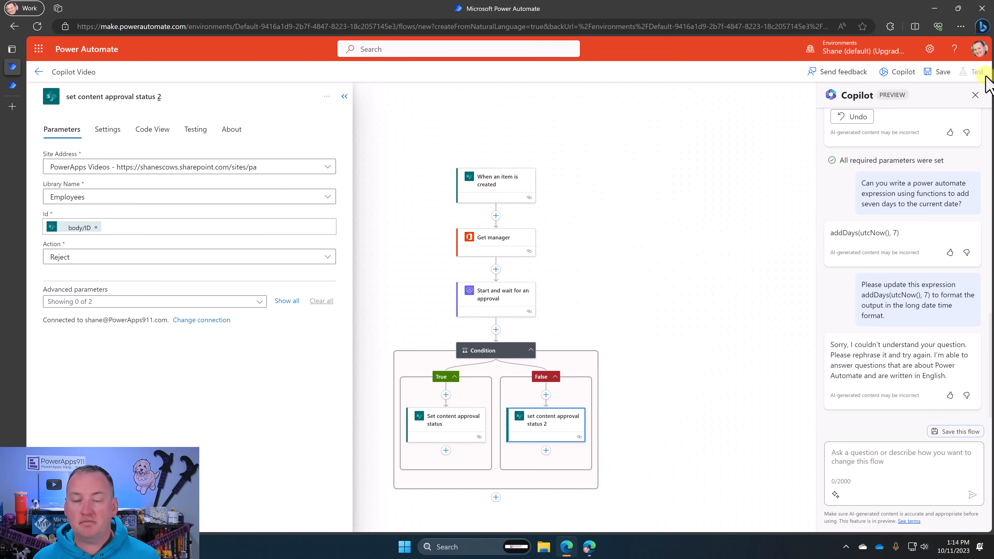
{"action": "left_click", "coordinate": [939, 74]}
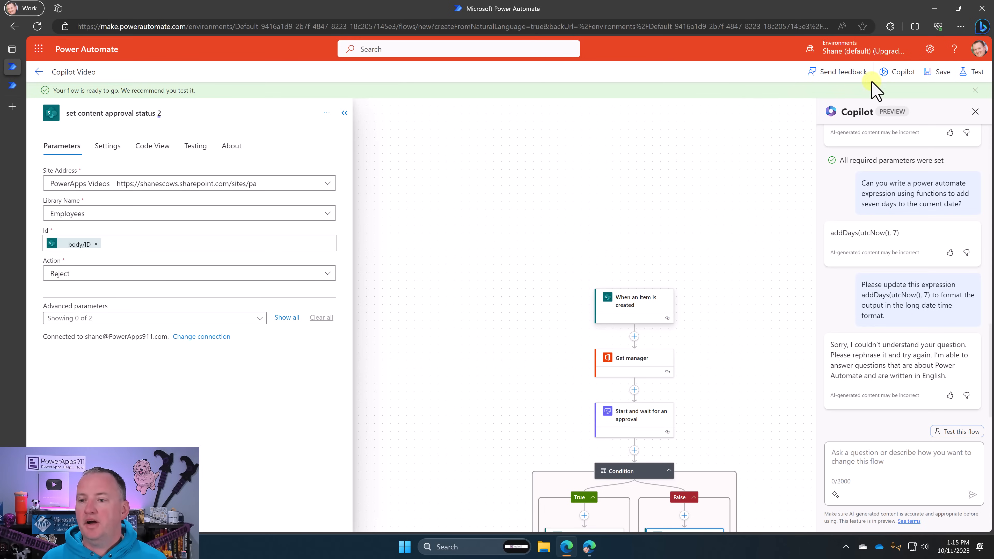
Start a manual test run of the Copilot Video flow.
{"action": "left_click", "coordinate": [977, 73]}
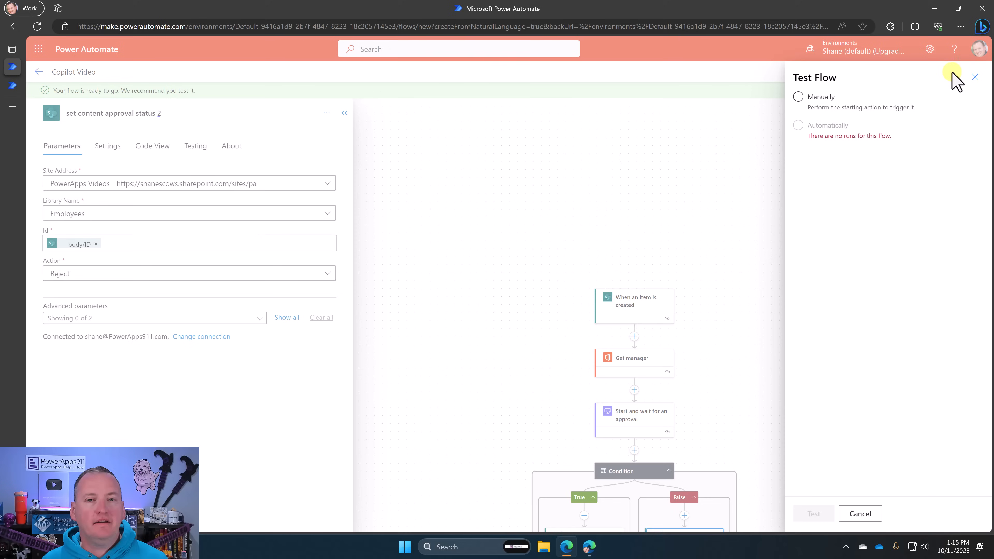
{"action": "left_click", "coordinate": [821, 100]}
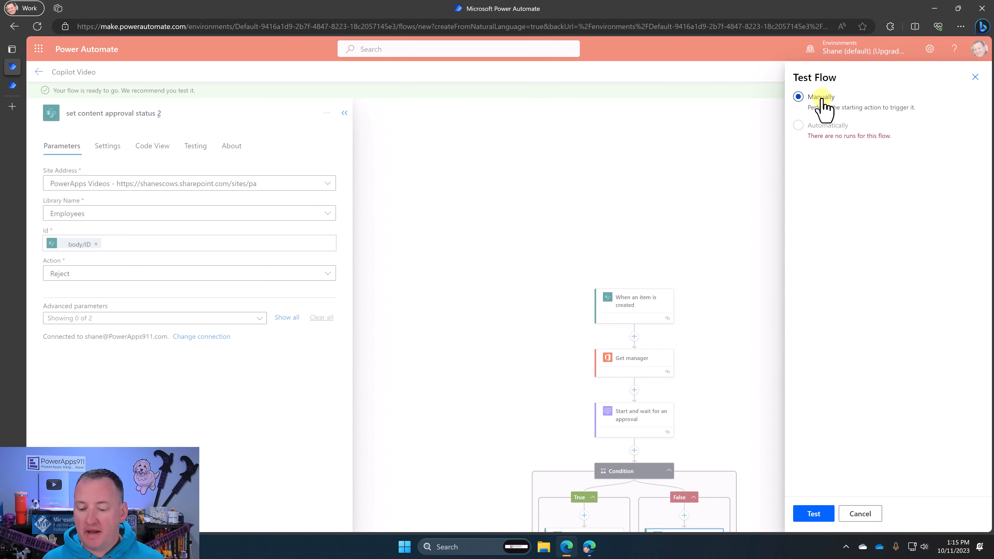
{"action": "left_click", "coordinate": [809, 514]}
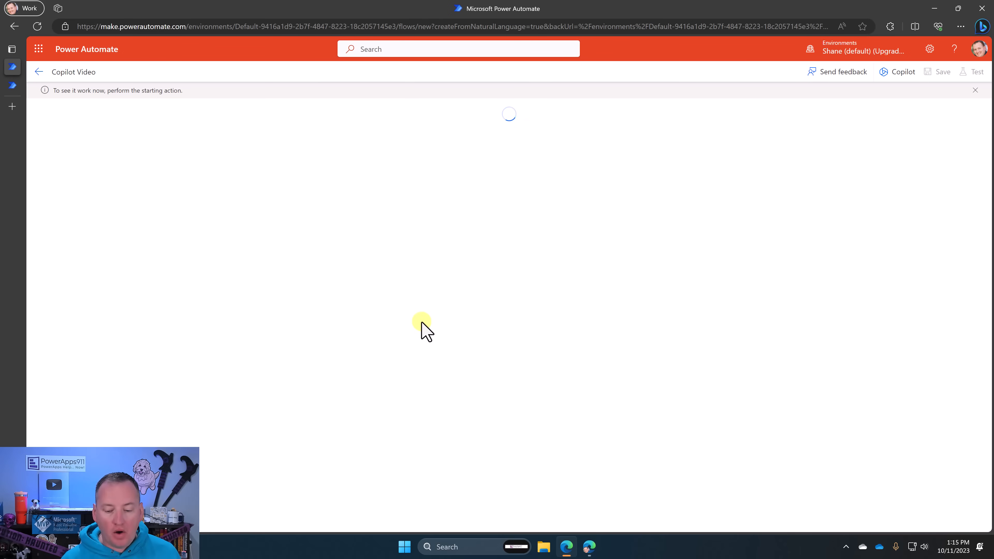
Switch to the SharePoint Employees list, save a new item titled "Chewy was here", and return to the running flow.
{"action": "left_click", "coordinate": [591, 549]}
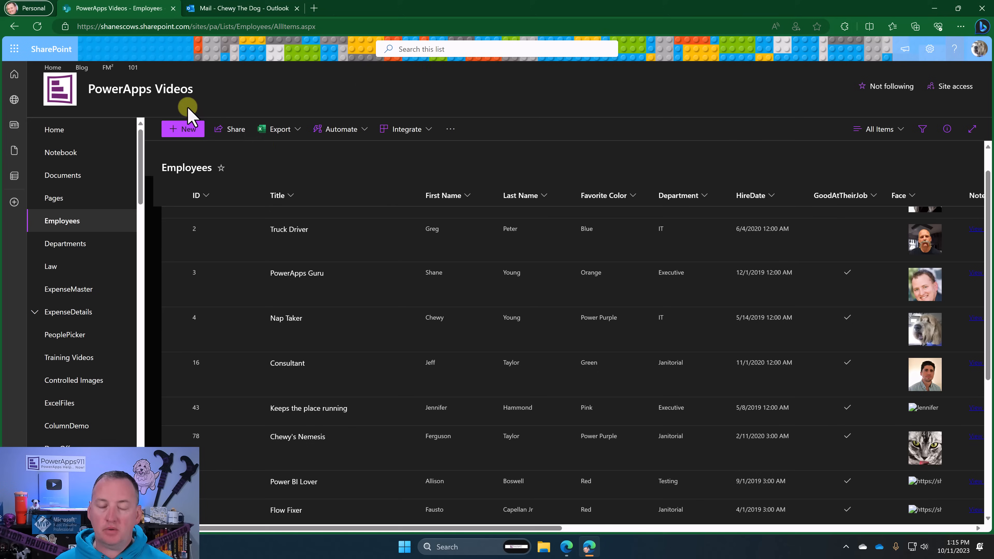
{"action": "left_click", "coordinate": [183, 130]}
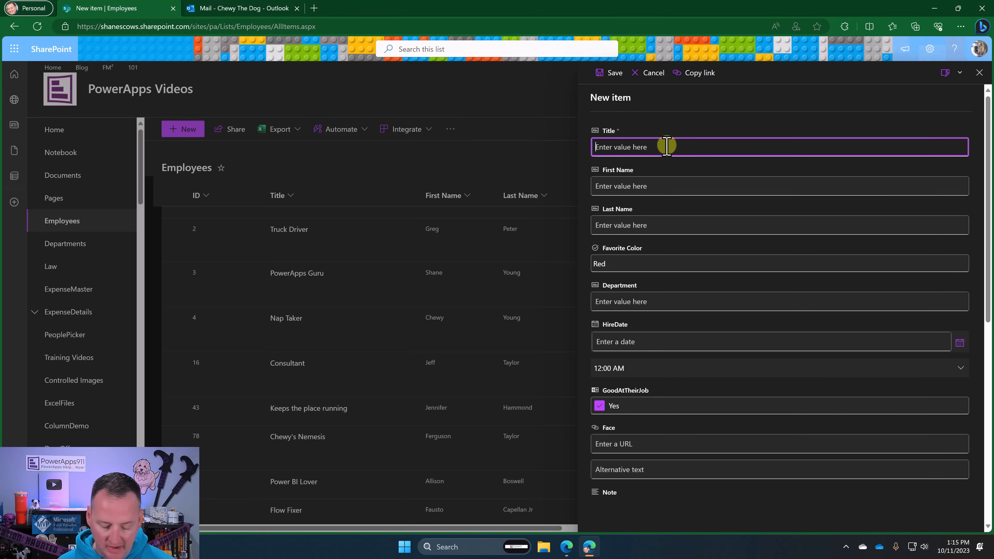
{"action": "type", "text": "Chewy was here"}
{"action": "left_click", "coordinate": [613, 73]}
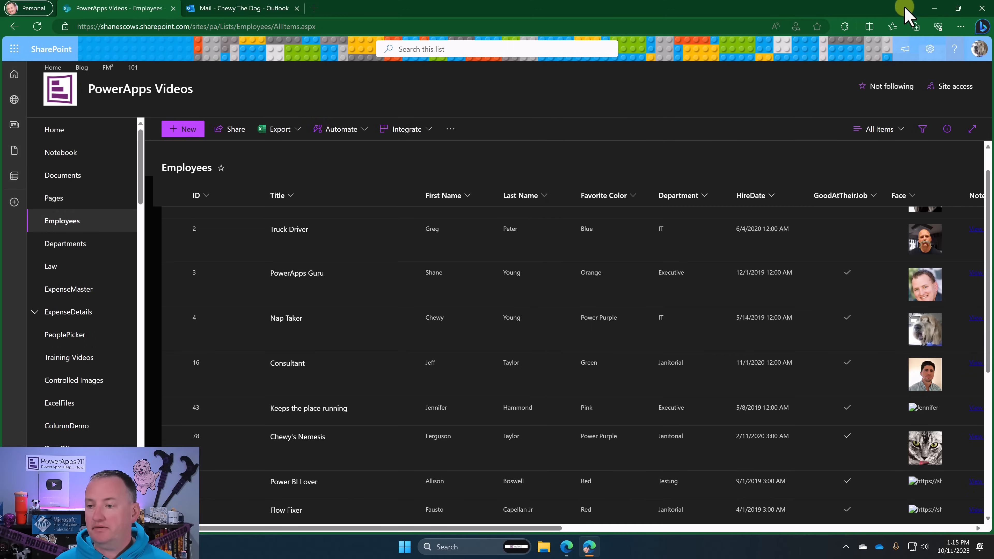
{"action": "left_click", "coordinate": [935, 8]}
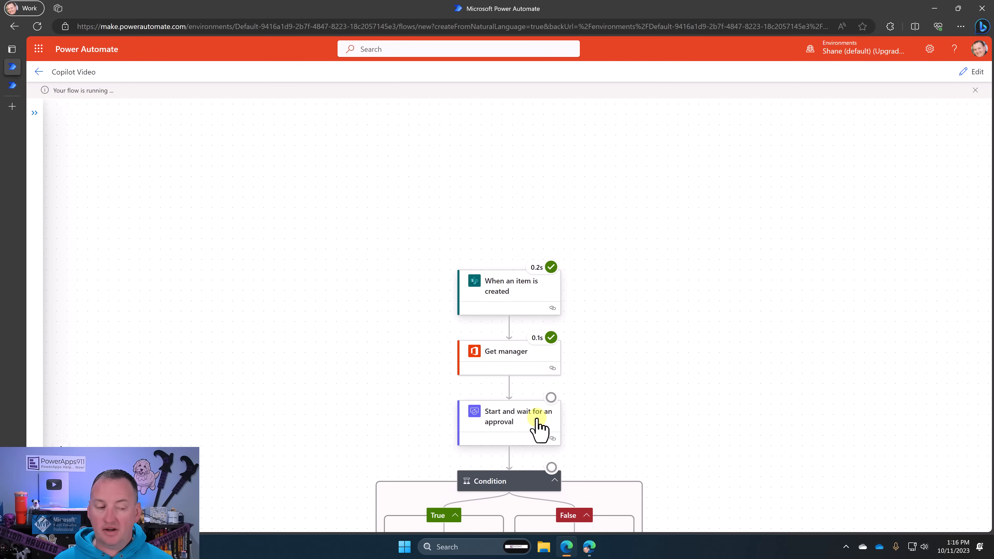
Refresh the received approvals and respond Approve to the request "Check out the new employee Chewy was here".
{"action": "left_click", "coordinate": [12, 85]}
{"action": "left_click", "coordinate": [37, 26]}
{"action": "left_click", "coordinate": [267, 220]}
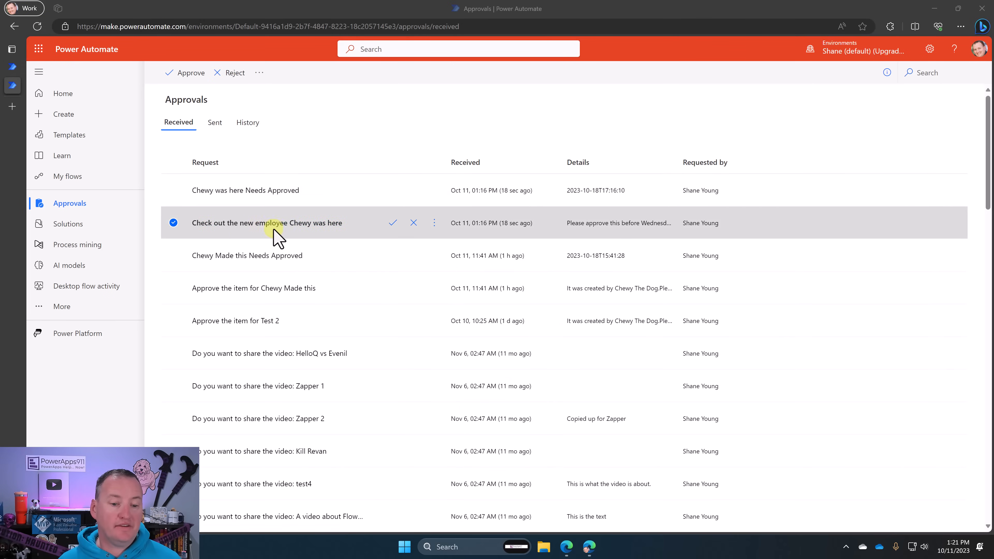
{"action": "left_click", "coordinate": [318, 229]}
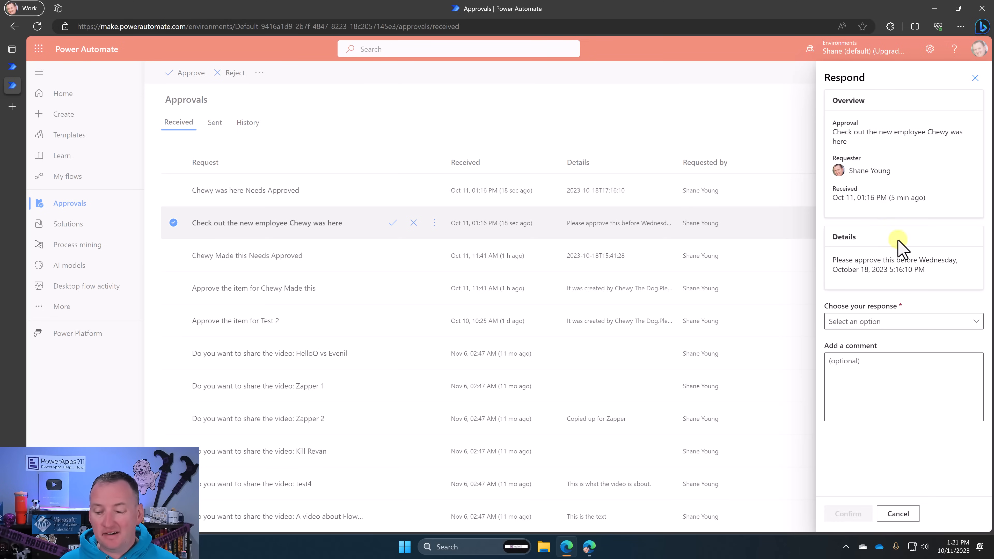
{"action": "left_click", "coordinate": [891, 322]}
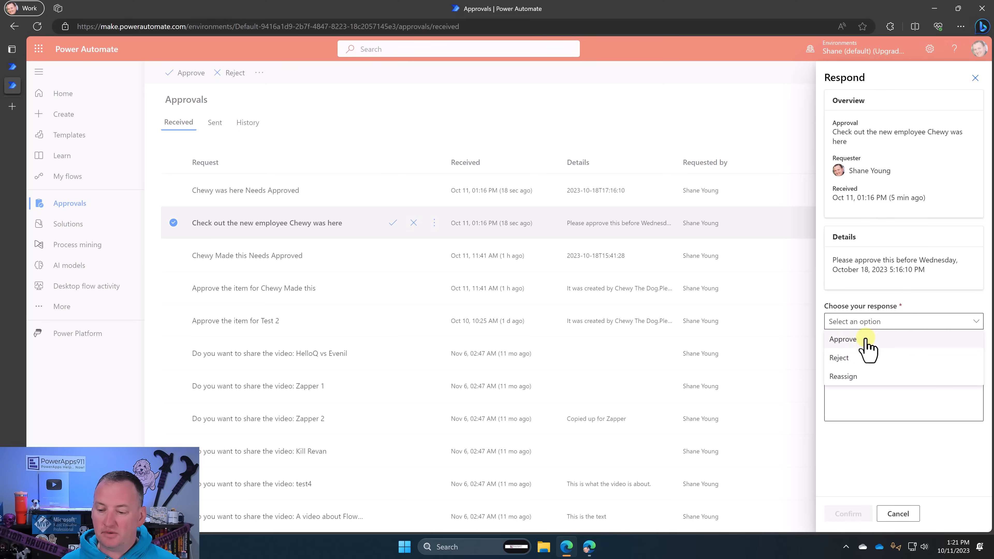
{"action": "left_click", "coordinate": [858, 340]}
{"action": "left_click", "coordinate": [851, 514]}
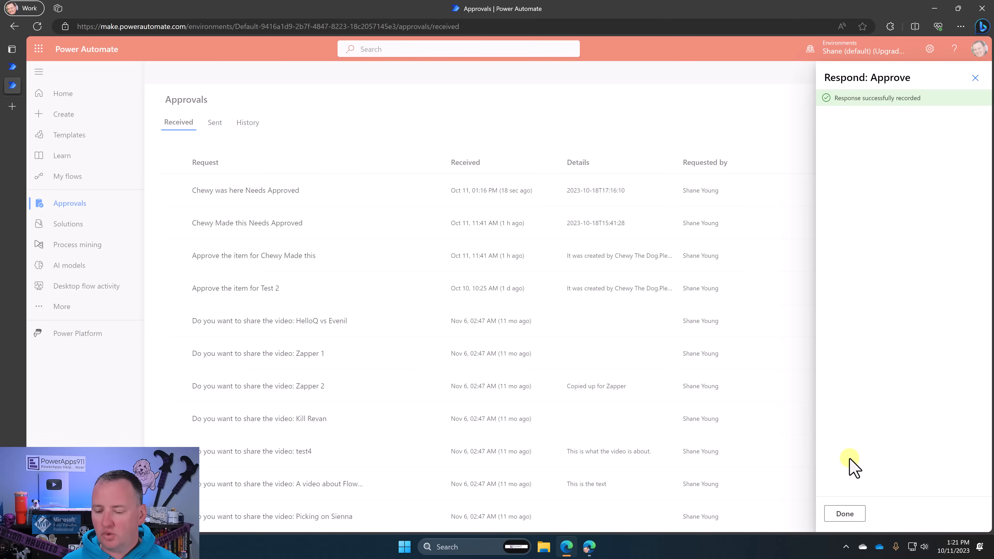
{"action": "left_click", "coordinate": [845, 515]}
Go back to the Copilot Video test run and check the result of each action and Condition branch.
{"action": "left_click", "coordinate": [13, 66]}
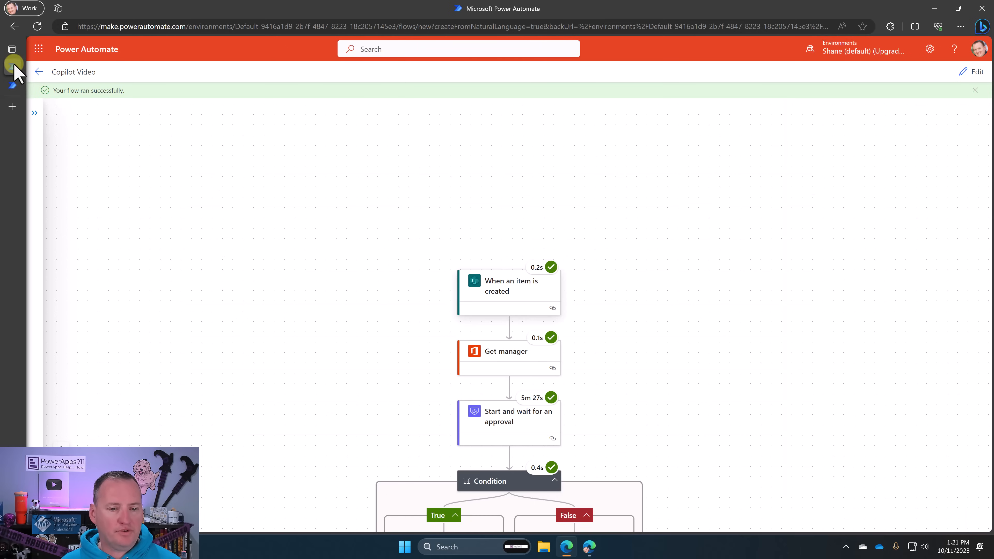
{"action": "left_click", "coordinate": [520, 311]}
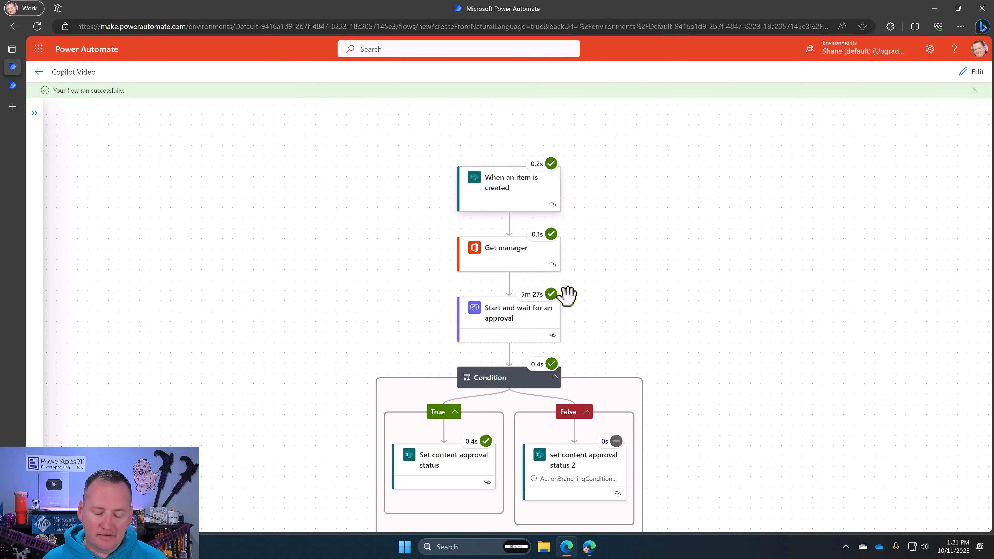
{"action": "scroll", "coordinate": [556, 286], "scroll_direction": "down", "scroll_amount": 2}
{"action": "left_click", "coordinate": [474, 353]}
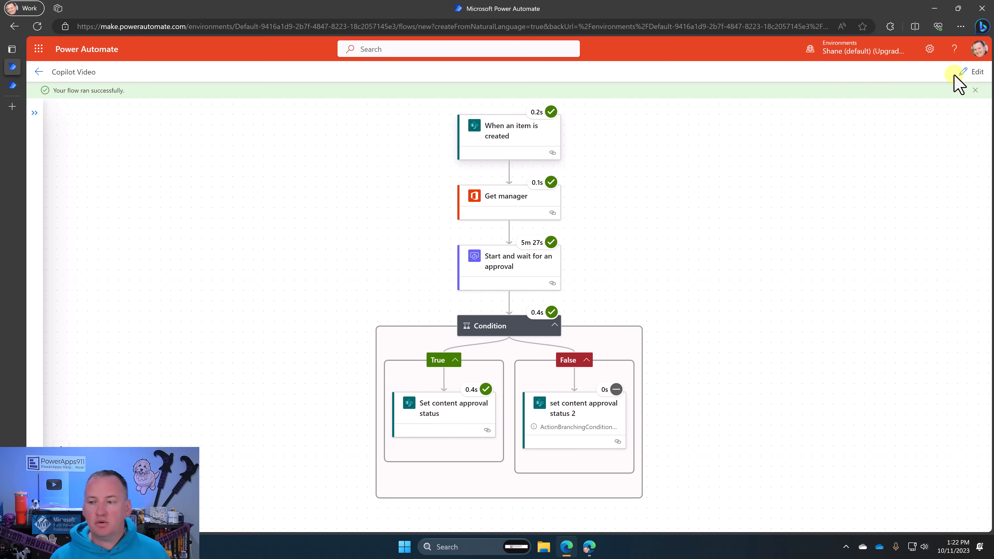
Reopen the Copilot Video flow for editing and review its actions down to both Condition branches.
{"action": "left_click", "coordinate": [975, 72]}
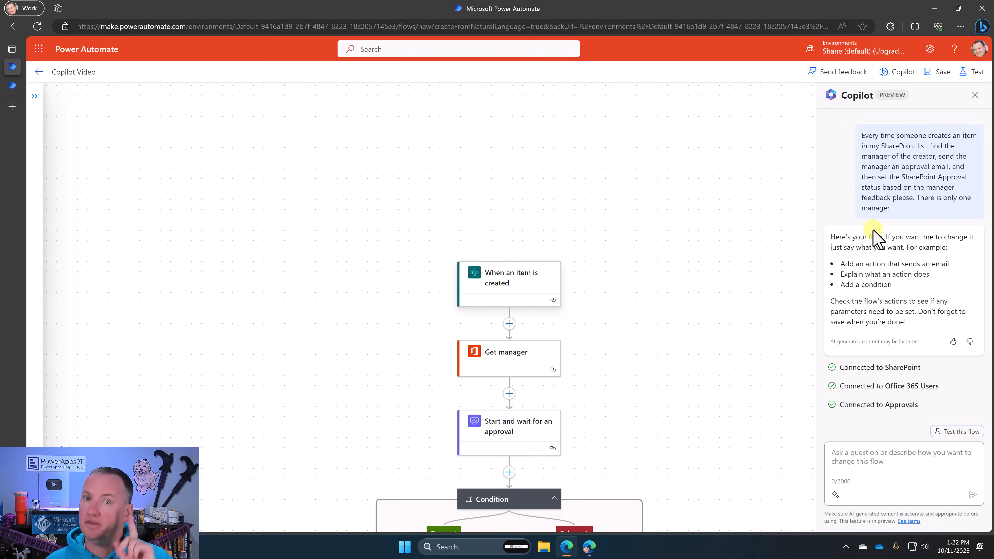
{"action": "scroll", "coordinate": [631, 254], "scroll_direction": "down", "scroll_amount": 5}
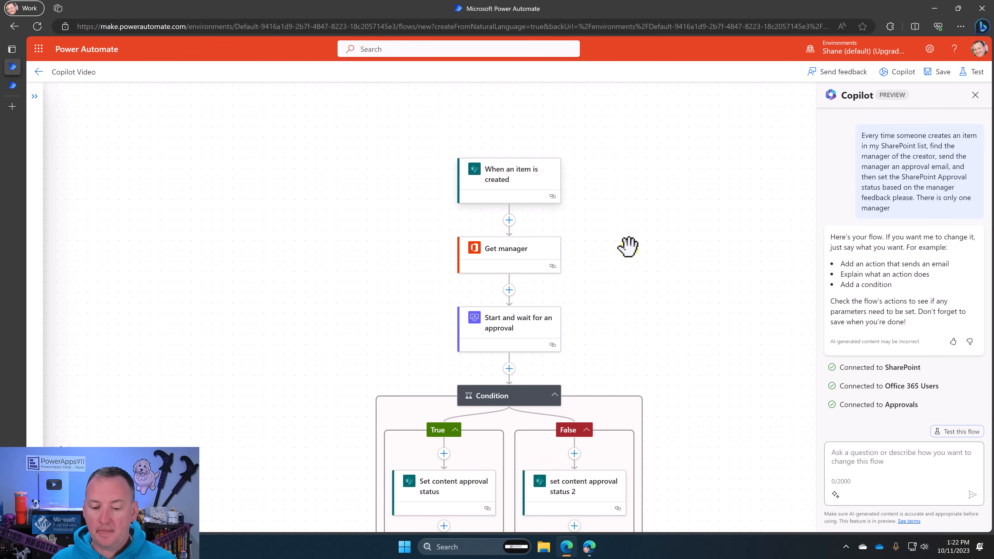
{"action": "scroll", "coordinate": [630, 235], "scroll_direction": "down", "scroll_amount": 1}
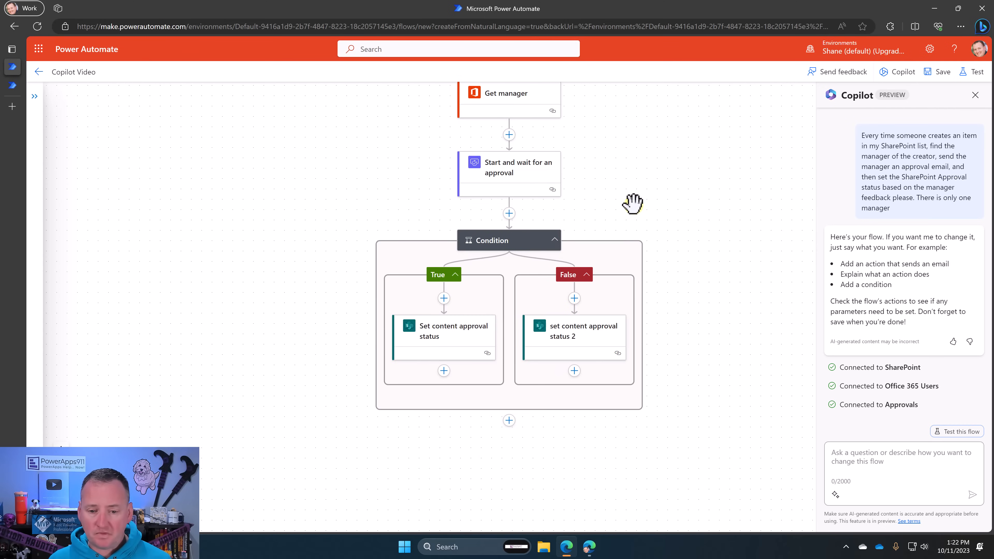
Ask Copilot to send an Outlook email to the original creator at the end of the flow, telling them the outcome of the process.
{"action": "scroll", "coordinate": [632, 204], "scroll_direction": "up", "scroll_amount": 1}
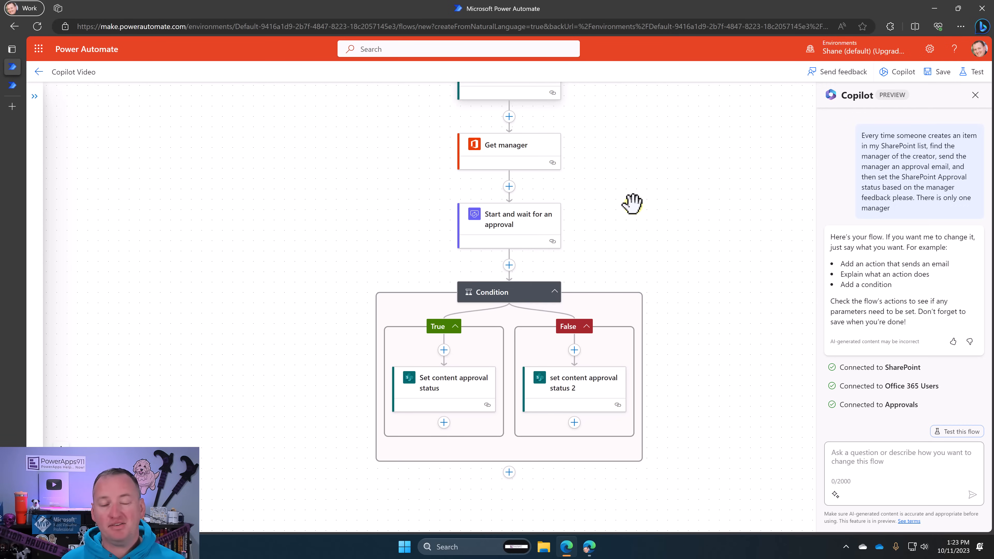
{"action": "scroll", "coordinate": [588, 175], "scroll_direction": "up", "scroll_amount": 2}
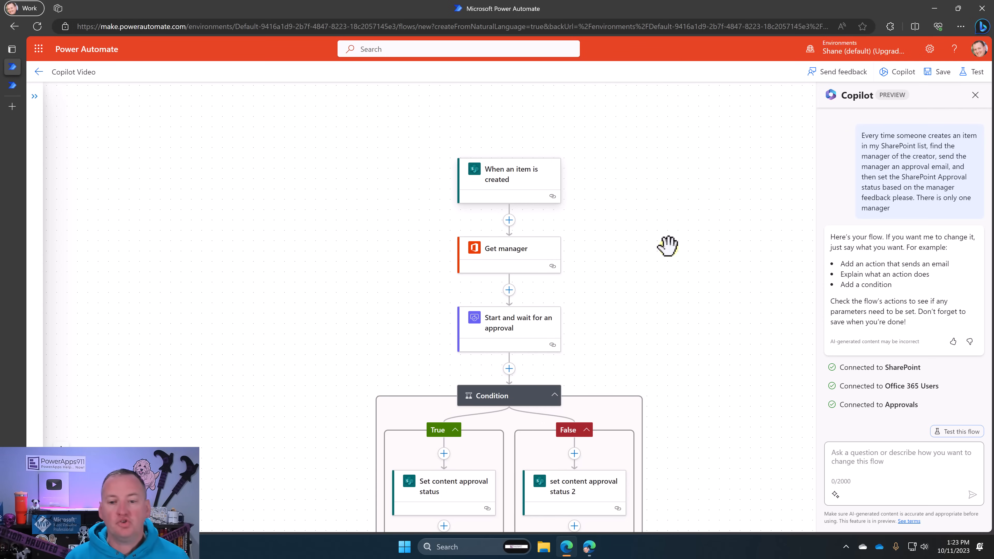
{"action": "scroll", "coordinate": [701, 251], "scroll_direction": "down", "scroll_amount": 1}
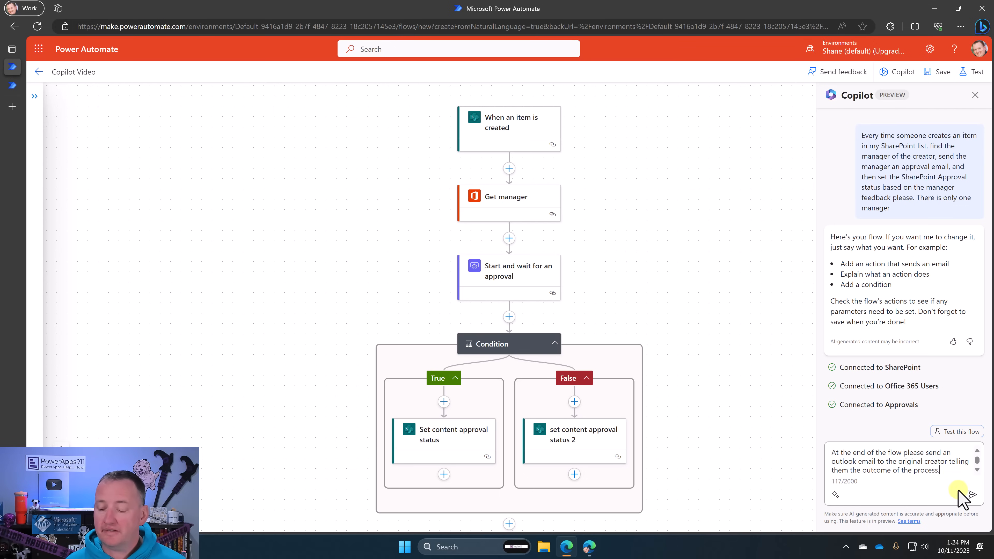
{"action": "left_click", "coordinate": [973, 494]}
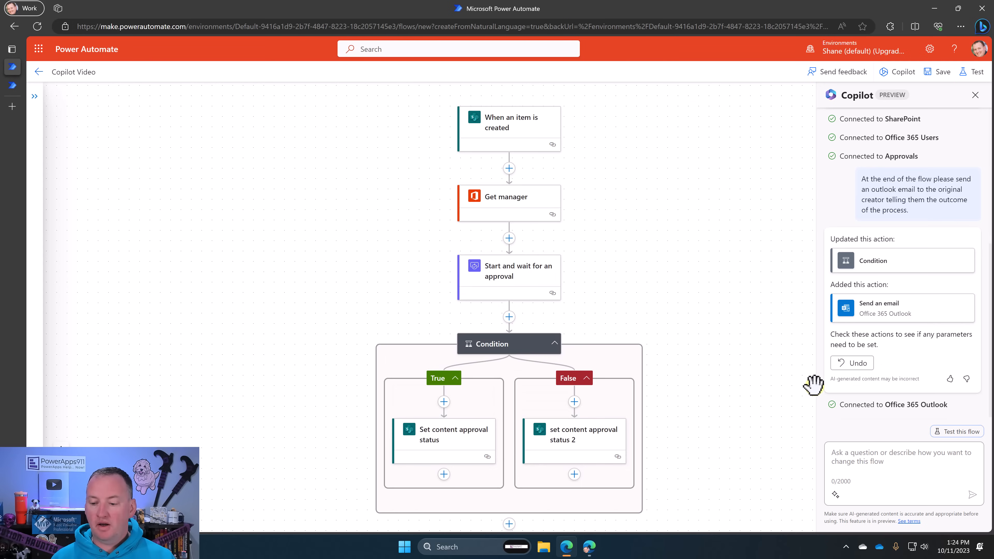
Review the recipient, subject and body of the added Send an email action and try to save the flow.
{"action": "scroll", "coordinate": [670, 360], "scroll_direction": "down", "scroll_amount": 1}
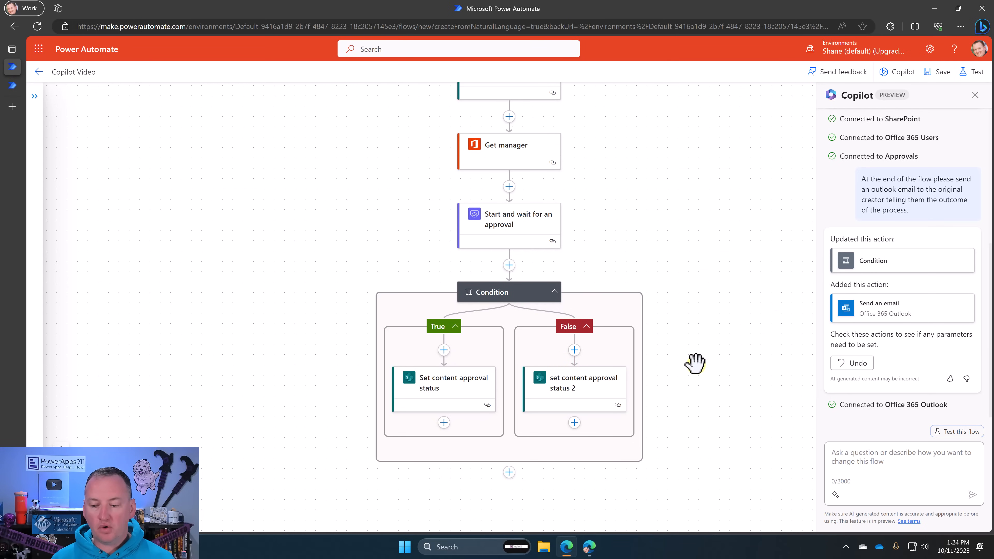
{"action": "scroll", "coordinate": [542, 460], "scroll_direction": "up", "scroll_amount": 4}
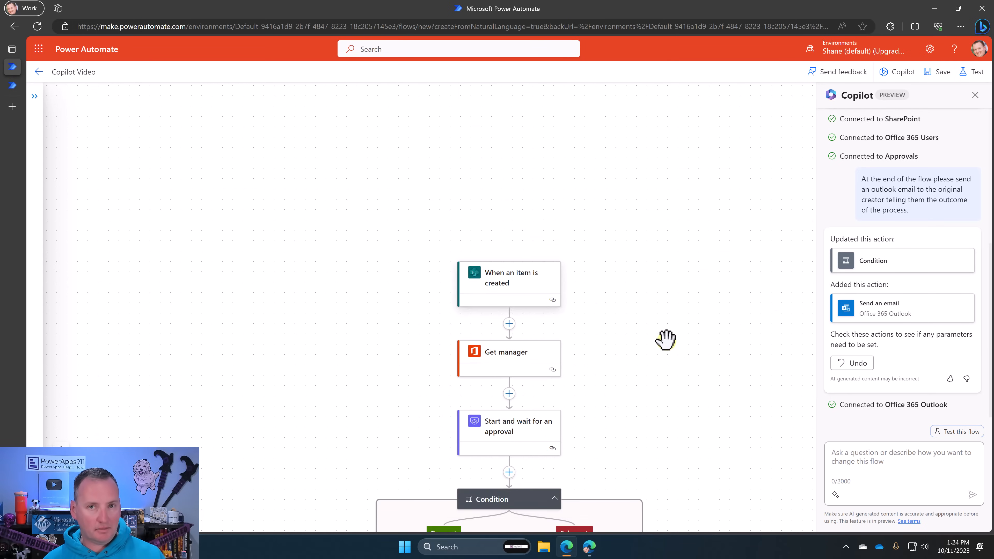
{"action": "scroll", "coordinate": [664, 338], "scroll_direction": "down", "scroll_amount": 4}
{"action": "scroll", "coordinate": [665, 338], "scroll_direction": "down", "scroll_amount": 2}
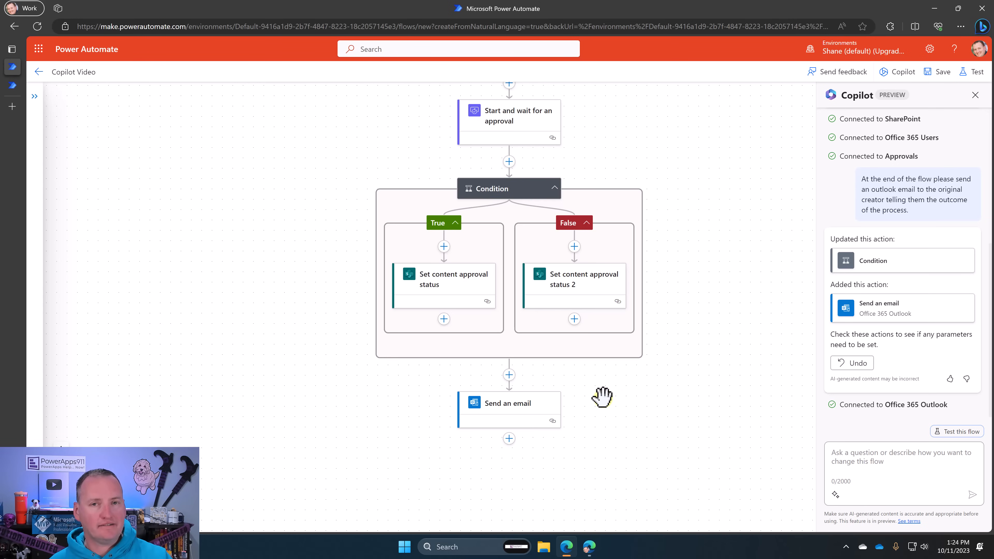
{"action": "left_click", "coordinate": [535, 416]}
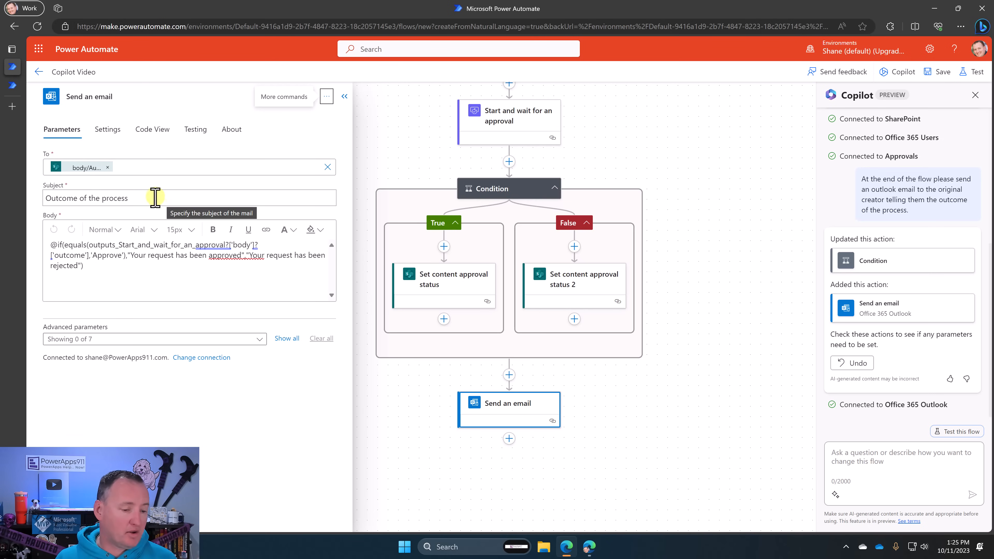
{"action": "left_click", "coordinate": [162, 271]}
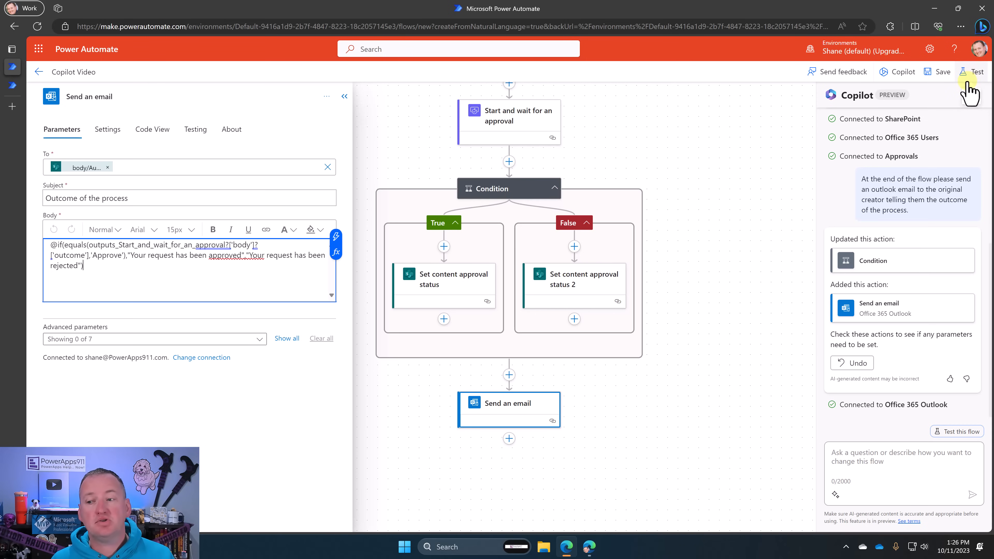
{"action": "left_click", "coordinate": [943, 76]}
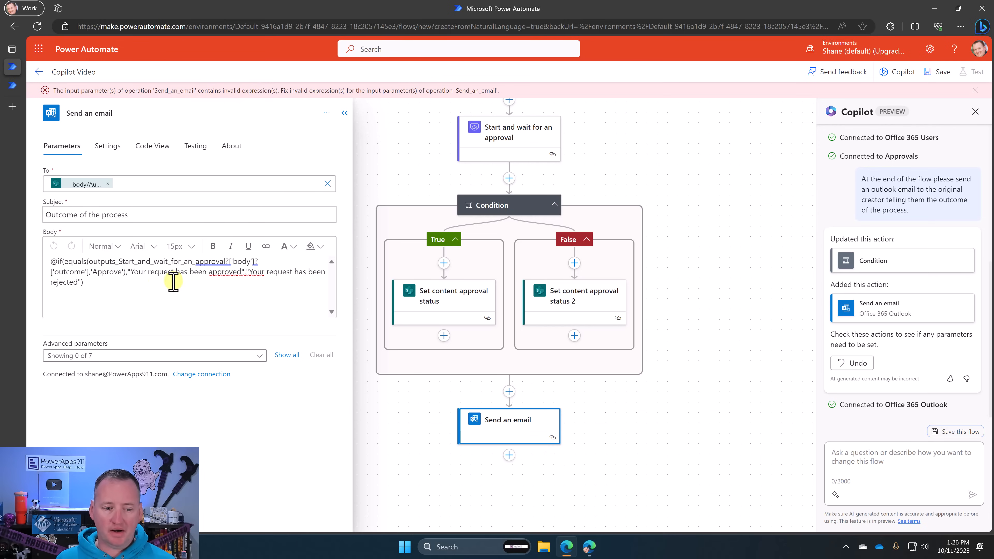
Replace the double quotes around both messages in the Send an email Body expression with single quotes and save the flow.
{"action": "left_click", "coordinate": [158, 282]}
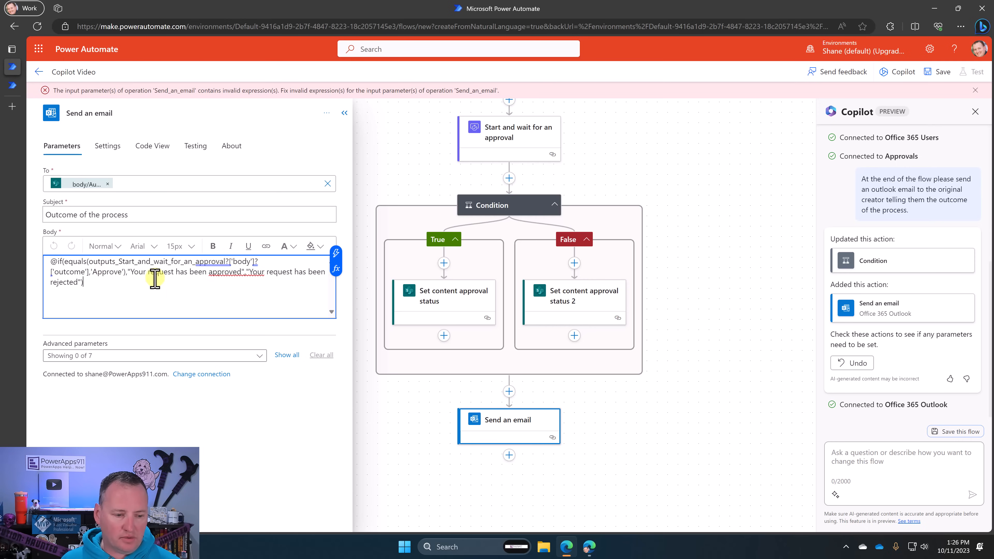
{"action": "double_click", "coordinate": [130, 272]}
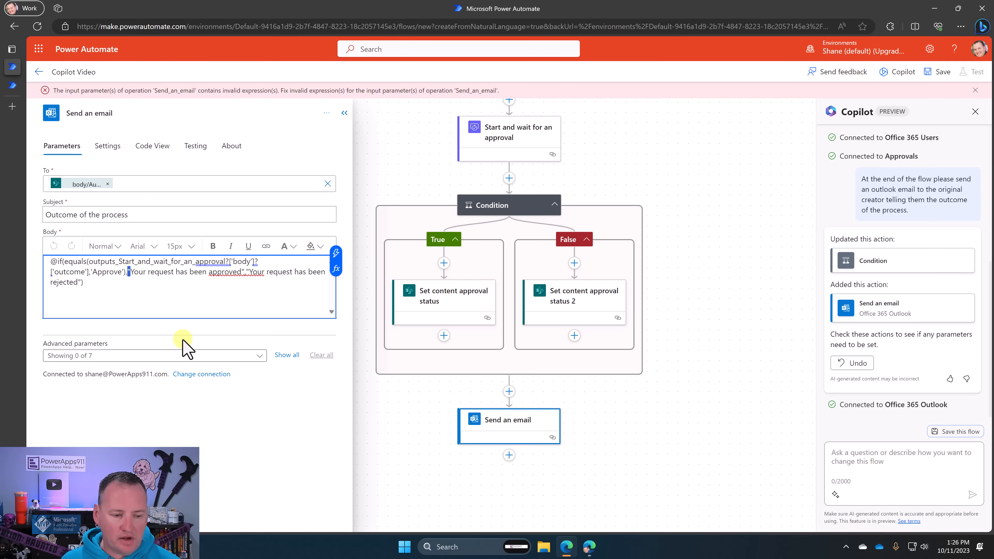
{"action": "type", "text": "'"}
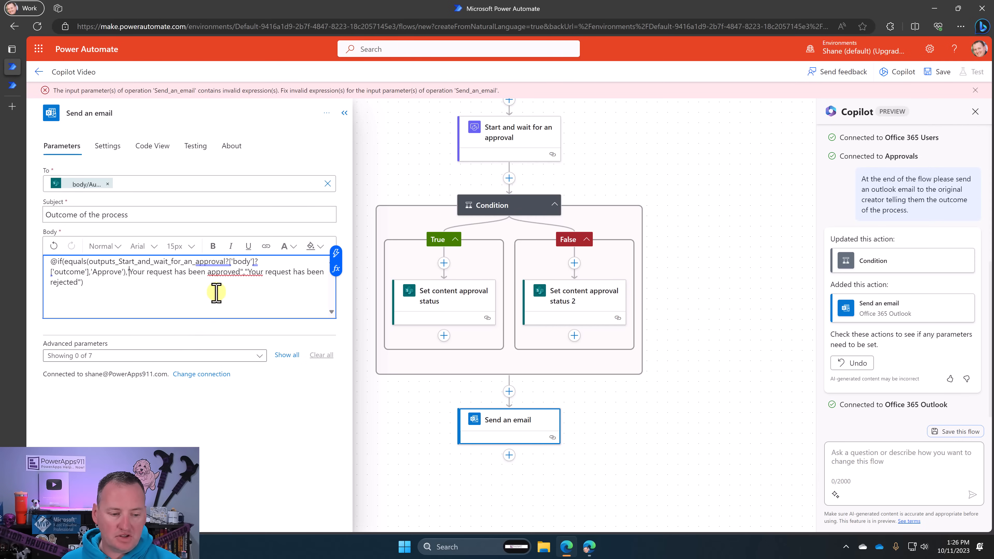
{"action": "double_click", "coordinate": [242, 271]}
{"action": "type", "text": "',"}
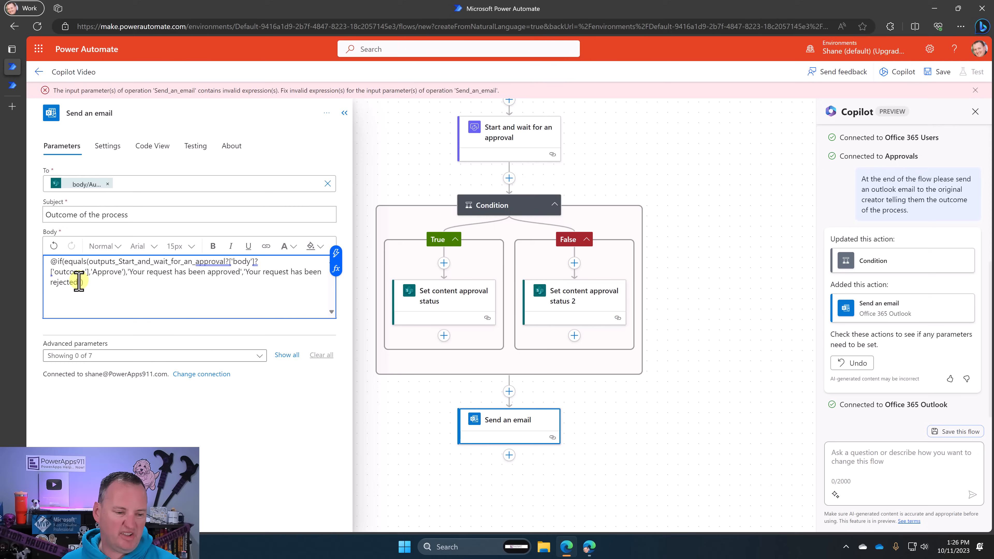
{"action": "type", "text": "'"}
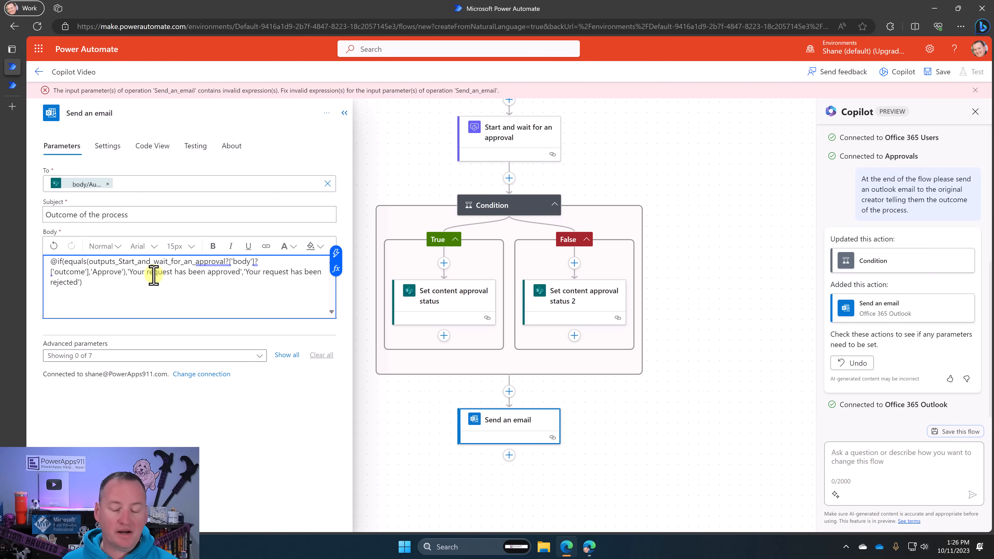
{"action": "left_click", "coordinate": [942, 72]}
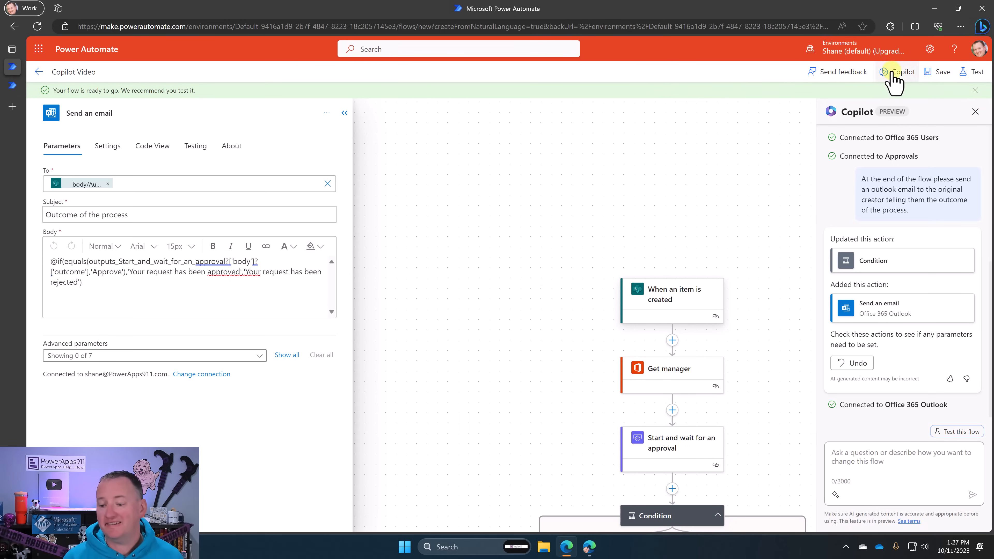
Start an automatic test of the Copilot Video flow using a previous trigger run.
{"action": "left_click", "coordinate": [980, 72]}
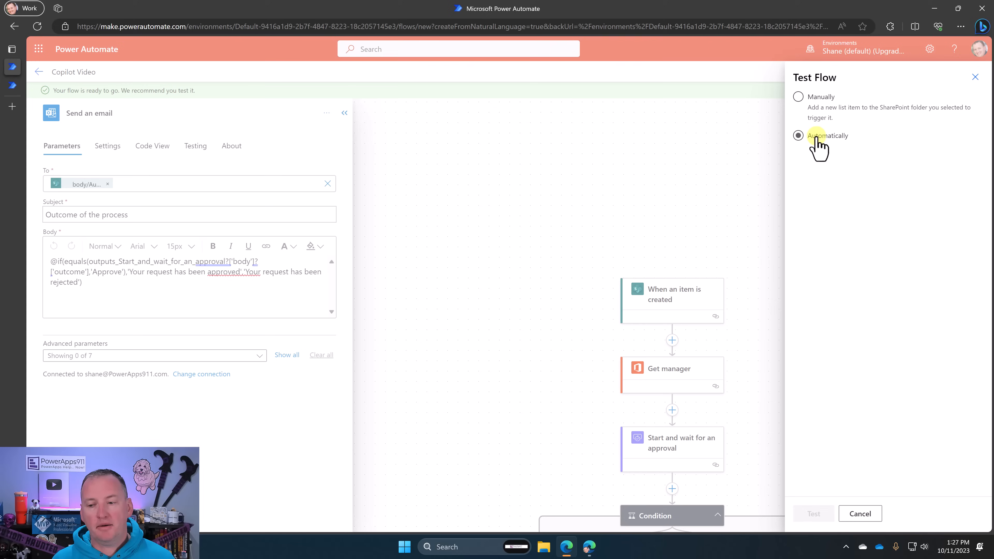
{"action": "left_click", "coordinate": [799, 135]}
{"action": "left_click", "coordinate": [815, 153]}
{"action": "left_click", "coordinate": [803, 174]}
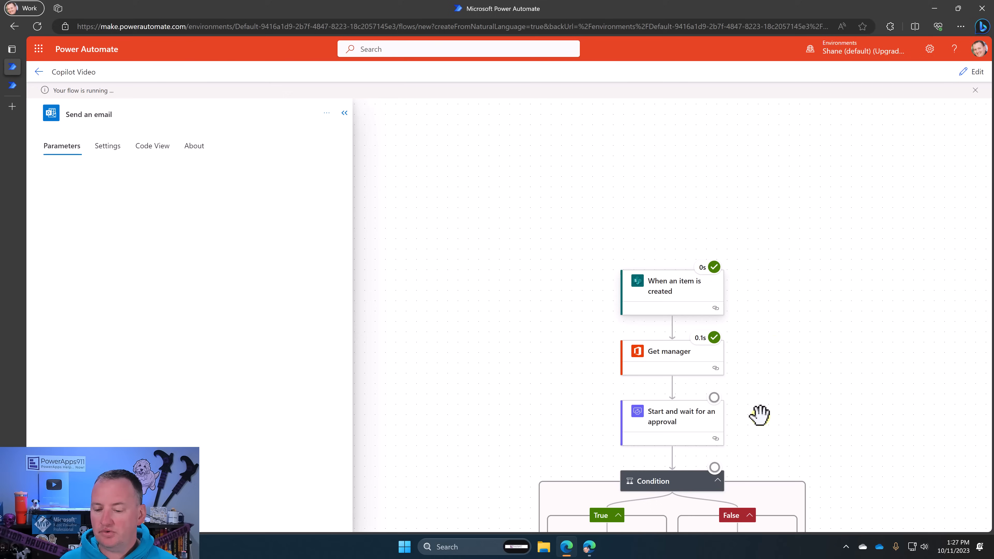
Reload the received approvals and approve the newest "Check out the new employee Chewy was here" request.
{"action": "left_click", "coordinate": [13, 86]}
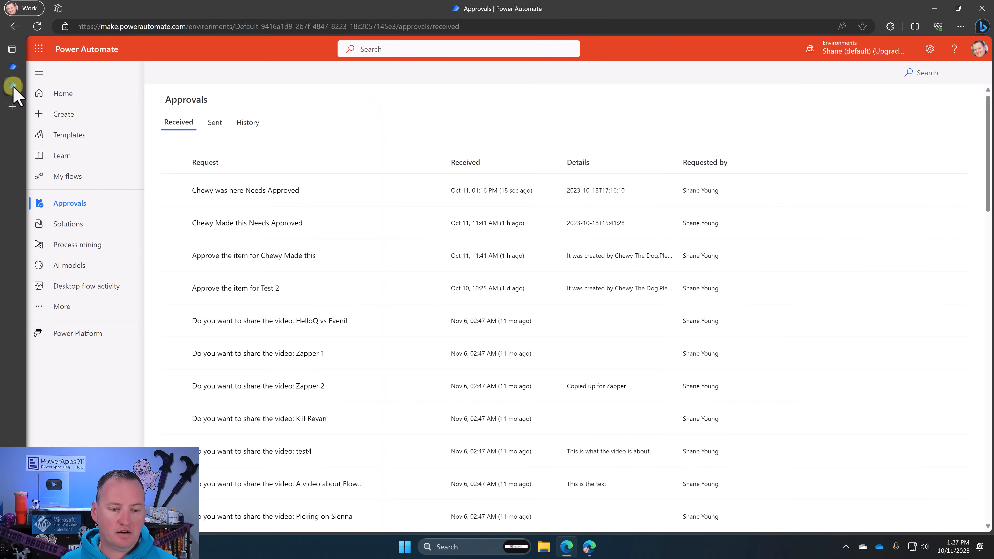
{"action": "left_click", "coordinate": [38, 26]}
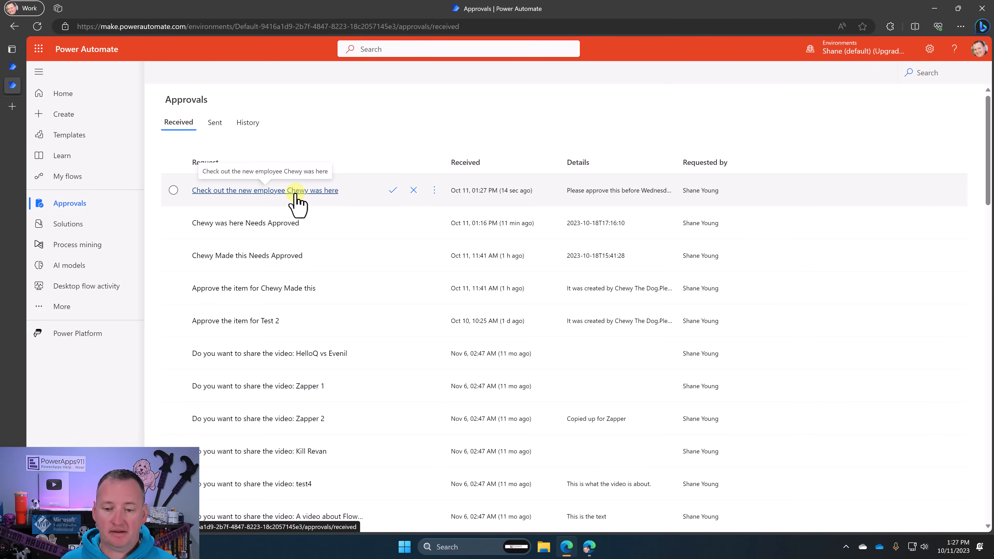
{"action": "left_click", "coordinate": [290, 191]}
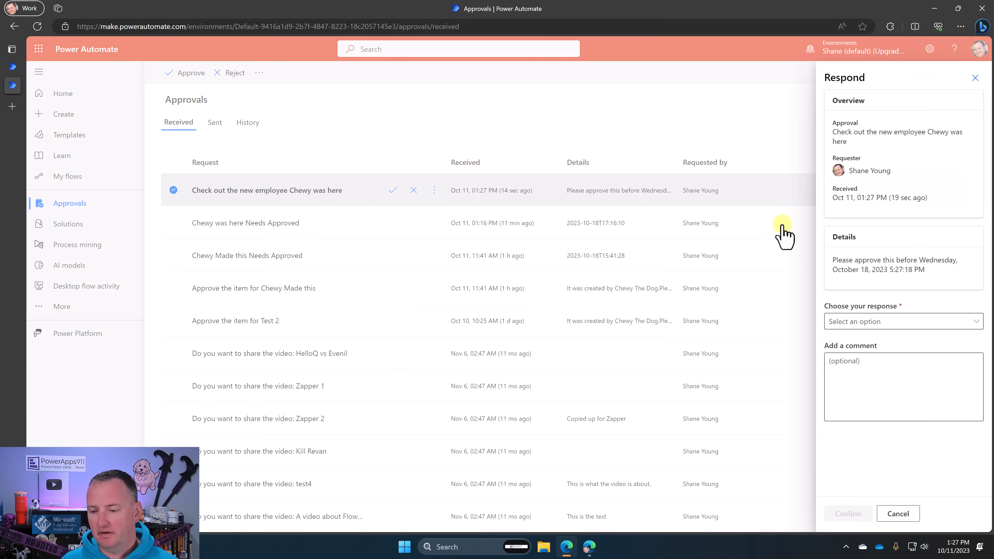
{"action": "left_click", "coordinate": [882, 323]}
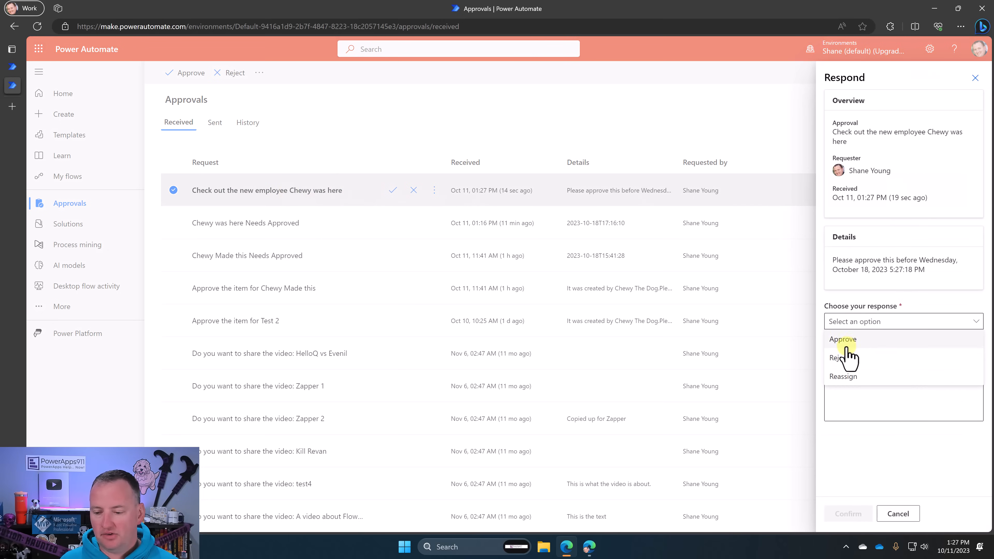
{"action": "left_click", "coordinate": [846, 342]}
{"action": "left_click", "coordinate": [859, 513]}
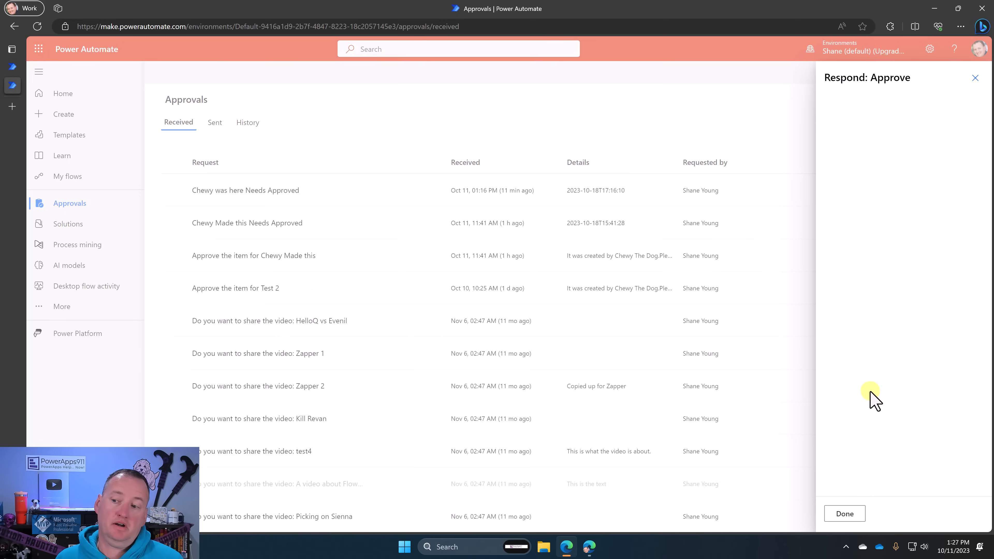
Return to the test run and check the results of the Condition branches and the Send an email action.
{"action": "left_click", "coordinate": [10, 68]}
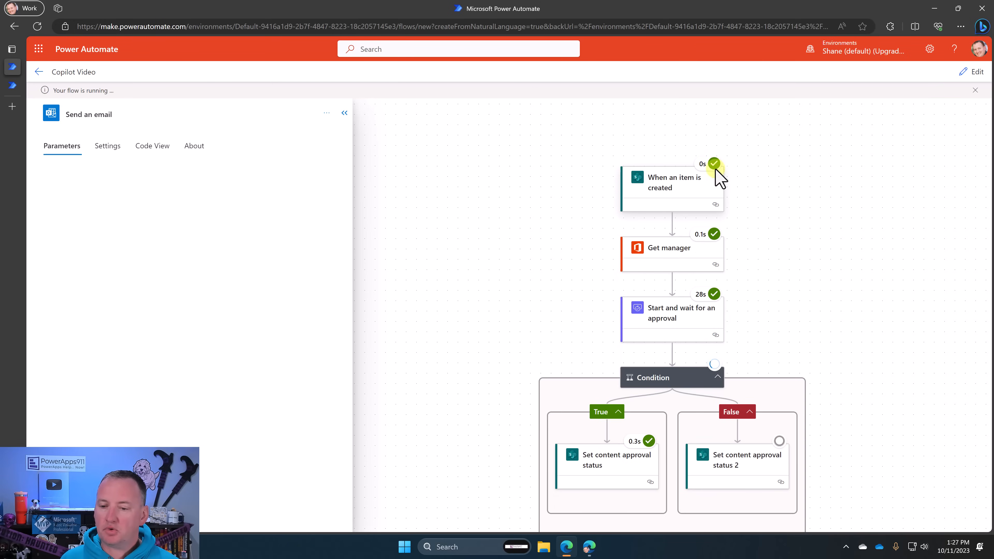
{"action": "scroll", "coordinate": [709, 213], "scroll_direction": "down", "scroll_amount": 2}
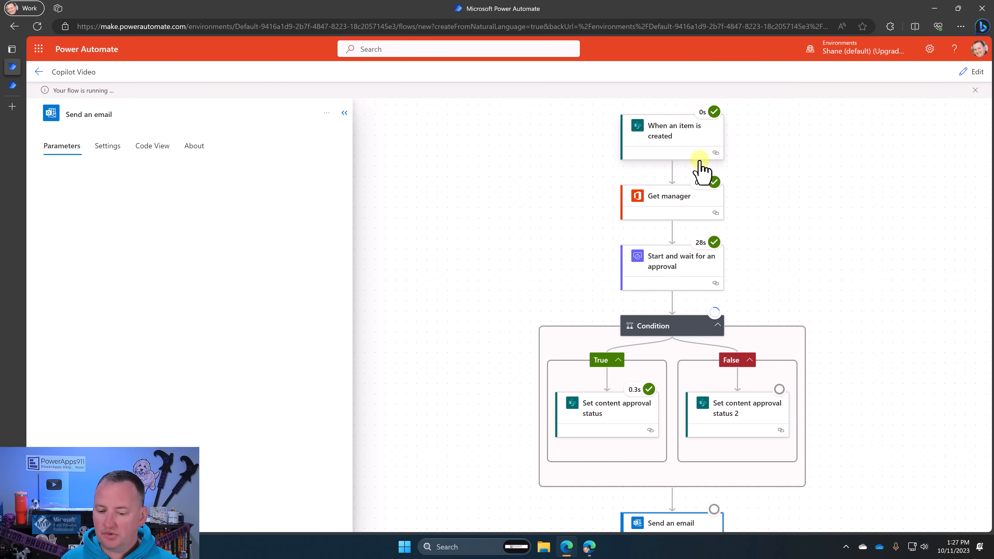
{"action": "scroll", "coordinate": [655, 404], "scroll_direction": "down", "scroll_amount": 3}
{"action": "mouse_move", "coordinate": [780, 292]}
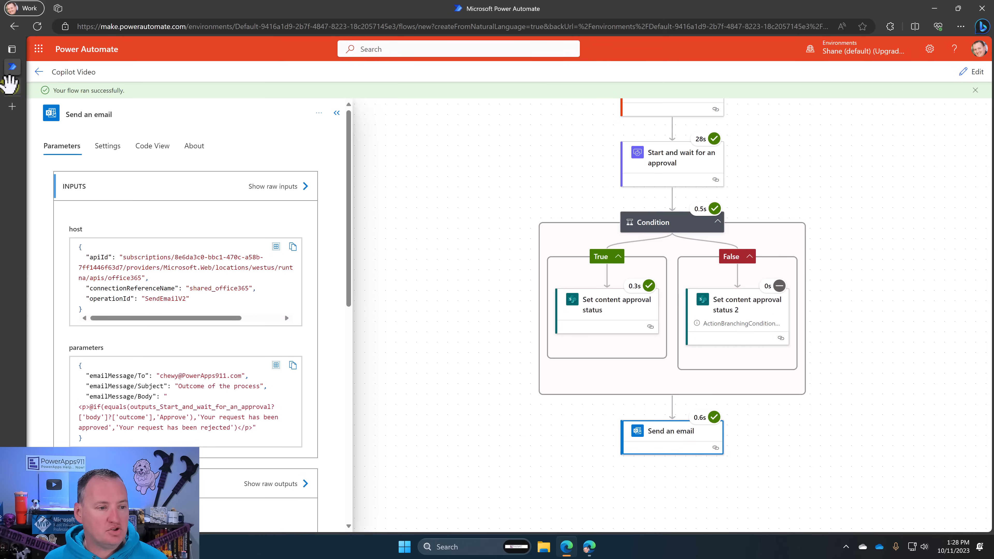
Switch to the item creator's Outlook inbox and read the "Outcome of the process" email.
{"action": "left_click", "coordinate": [13, 85]}
{"action": "left_click", "coordinate": [589, 548]}
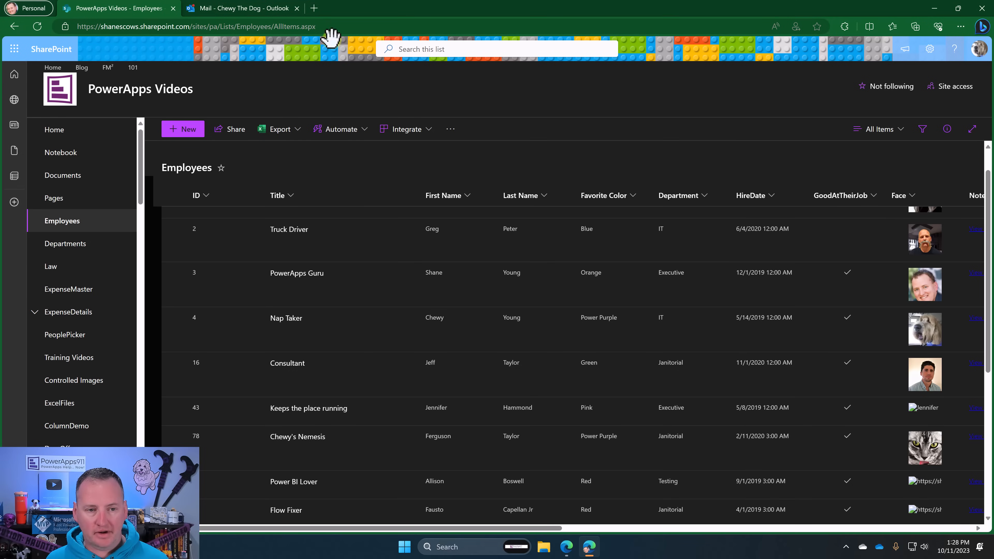
{"action": "left_click", "coordinate": [257, 5]}
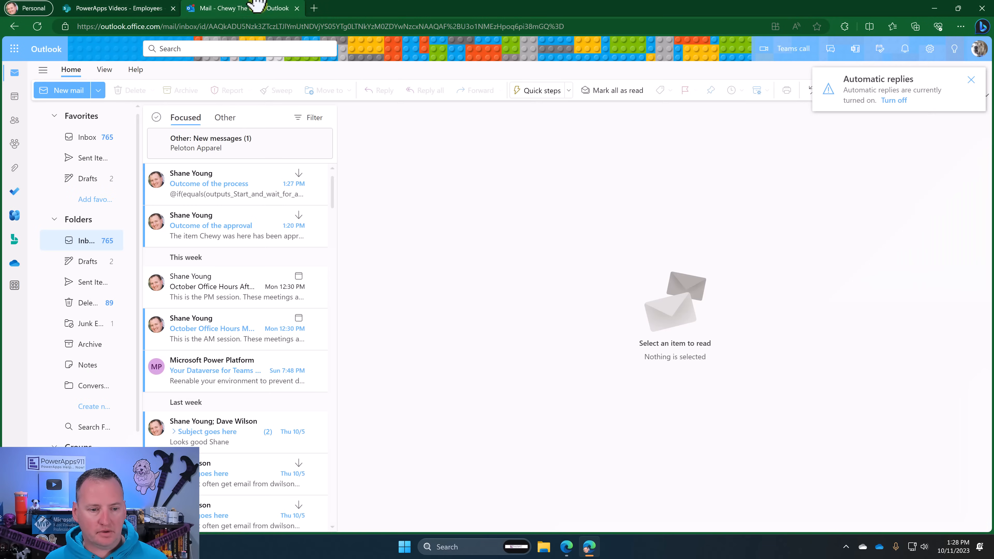
{"action": "left_click", "coordinate": [239, 172]}
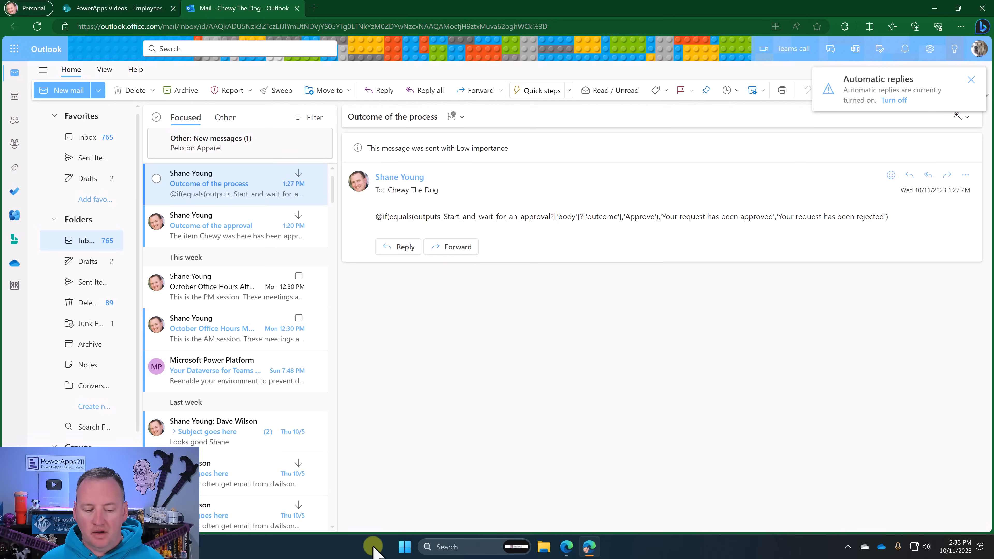
Return to the Copilot Video flow and examine the Send an email action's Body formula in its parameters and code.
{"action": "left_click", "coordinate": [589, 546]}
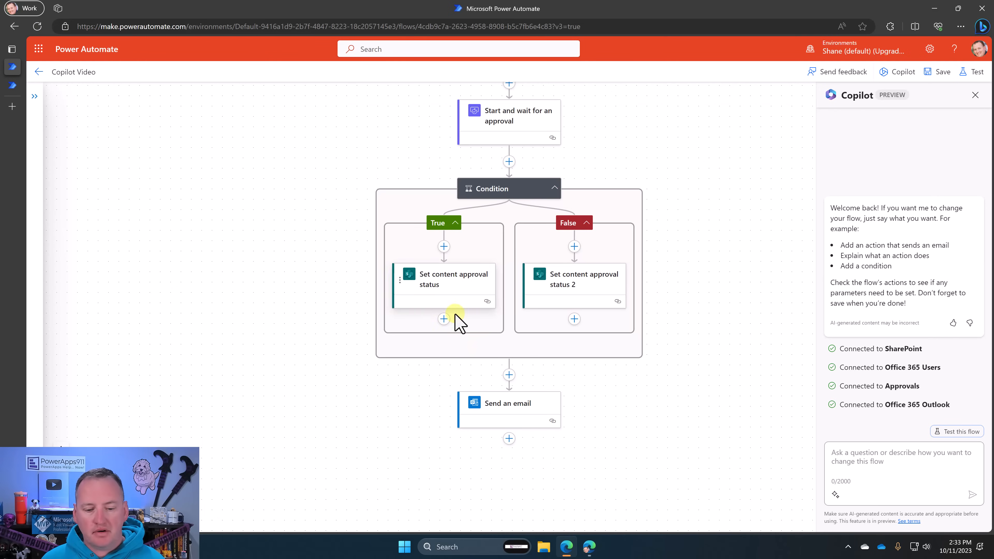
{"action": "left_click", "coordinate": [496, 406]}
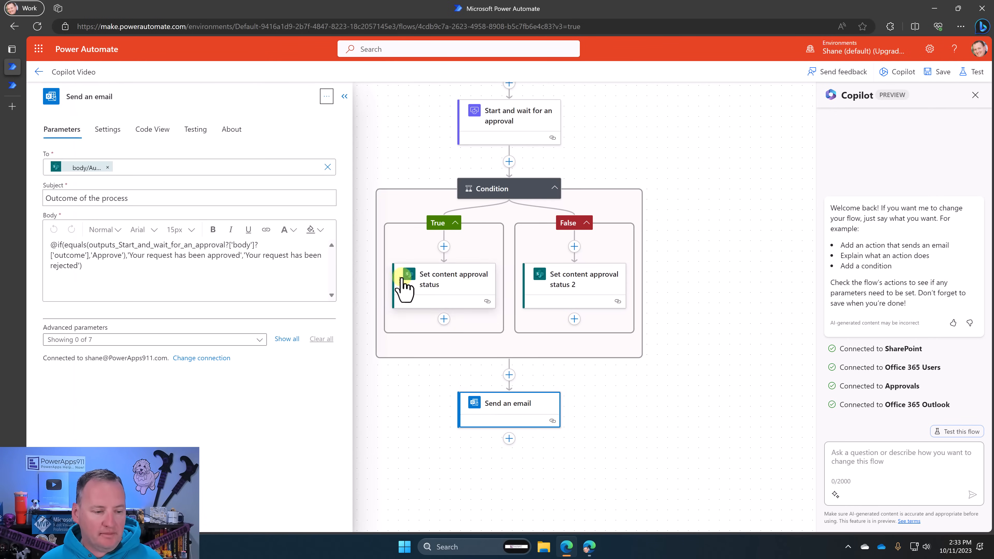
{"action": "left_click", "coordinate": [93, 276]}
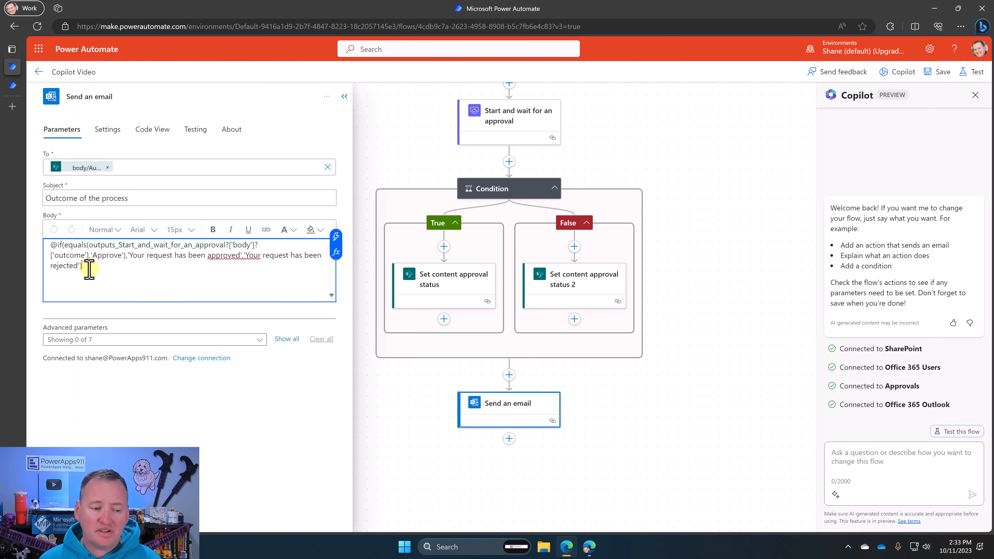
{"action": "left_click_drag", "start_coordinate": [81, 265], "coordinate": [47, 248]}
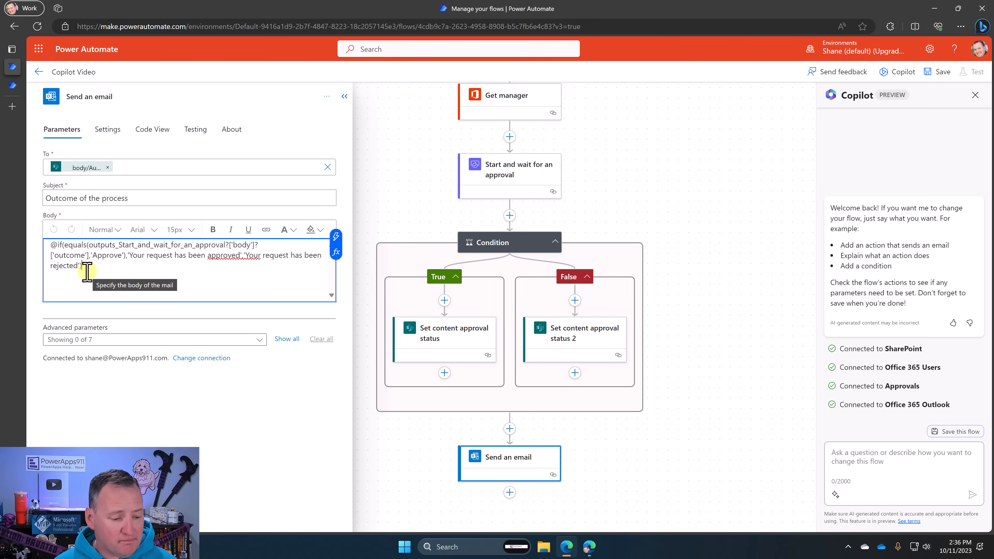
{"action": "left_click", "coordinate": [142, 136]}
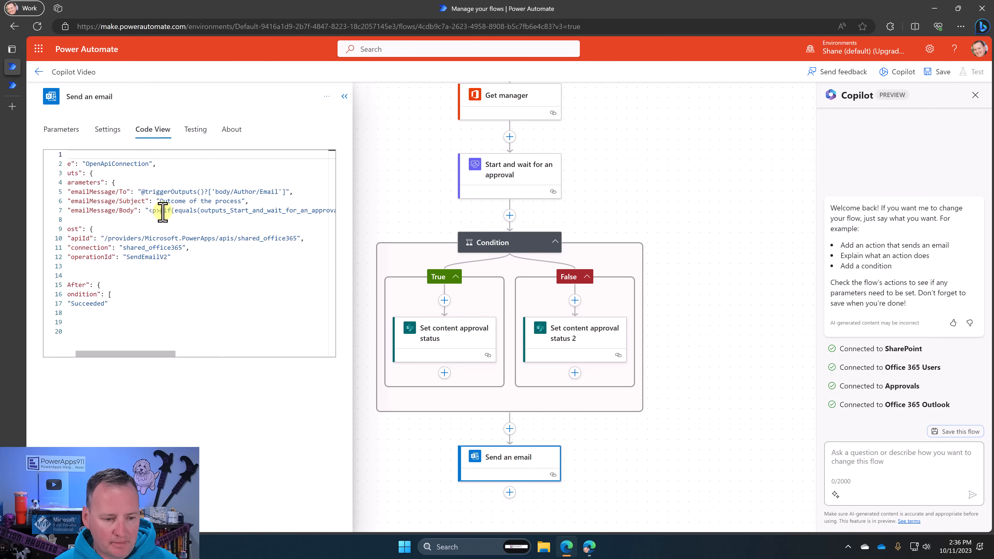
{"action": "left_click_drag", "start_coordinate": [164, 211], "coordinate": [302, 211]}
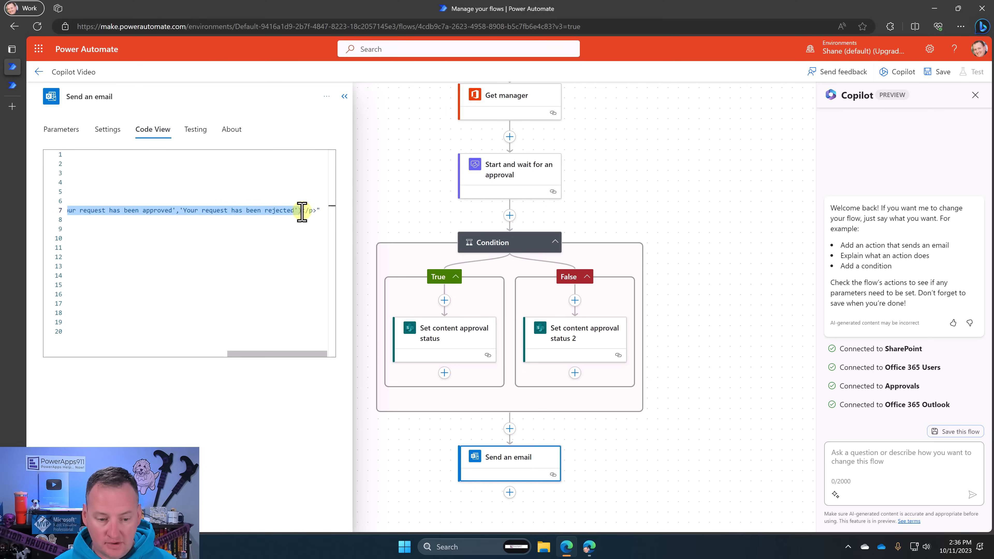
{"action": "left_click", "coordinate": [81, 133]}
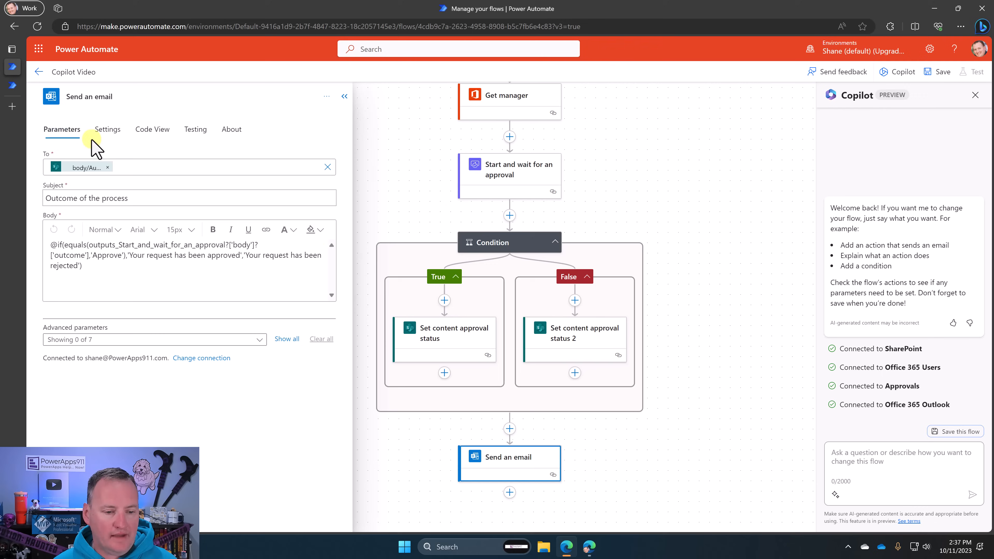
Move the if(equals(...)) text from the email Body into the expression editor without the leading @, and try to add it.
{"action": "left_click", "coordinate": [196, 277]}
{"action": "left_click_drag", "start_coordinate": [133, 277], "coordinate": [38, 244]}
{"action": "key", "text": "ctrl+c"}
{"action": "key", "text": "BackSpace"}
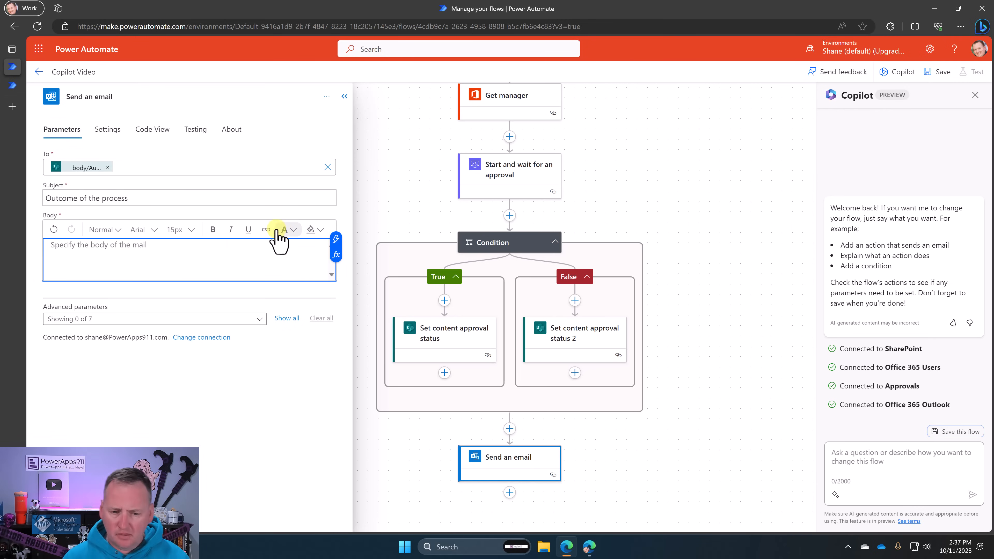
{"action": "left_click", "coordinate": [335, 254]}
{"action": "left_click", "coordinate": [415, 256]}
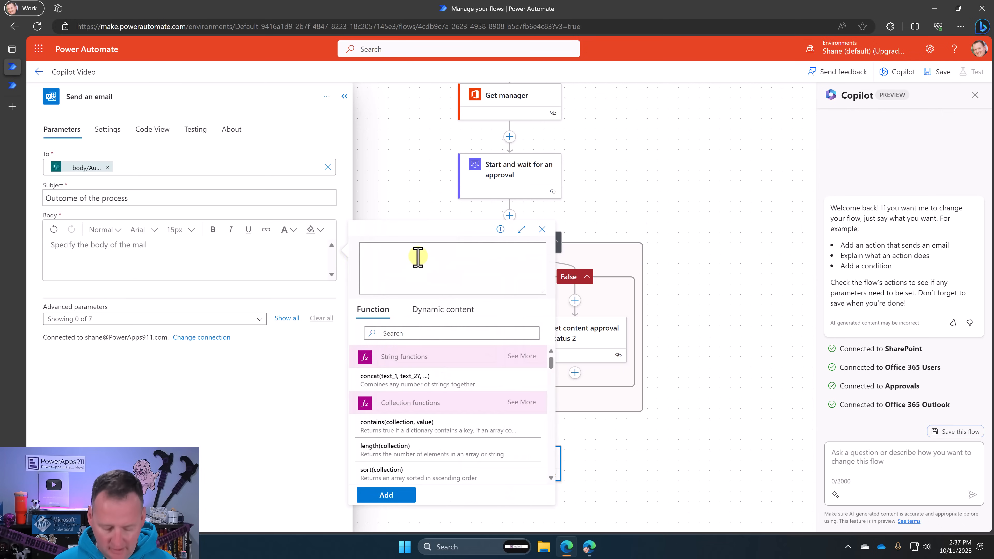
{"action": "key", "text": "ctrl+v"}
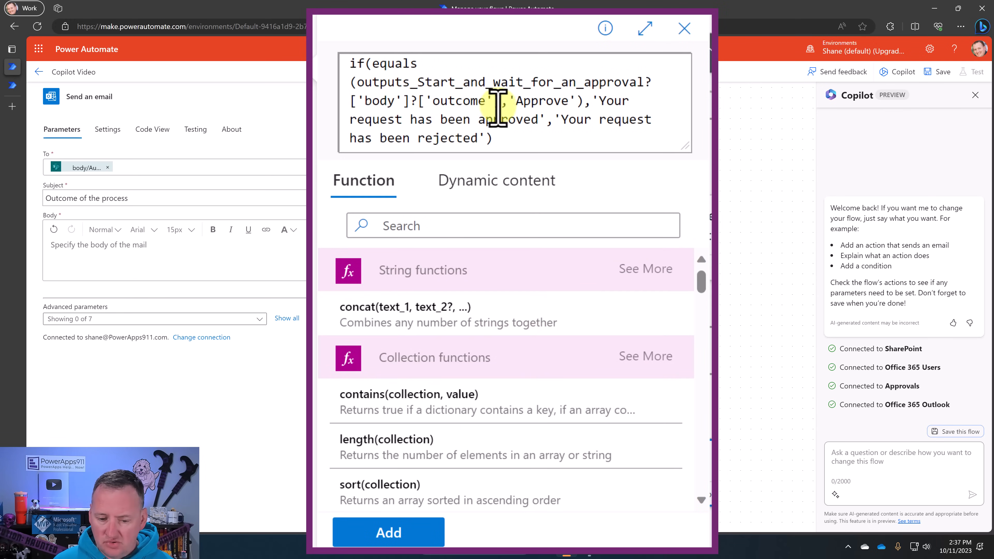
{"action": "left_click", "coordinate": [413, 525]}
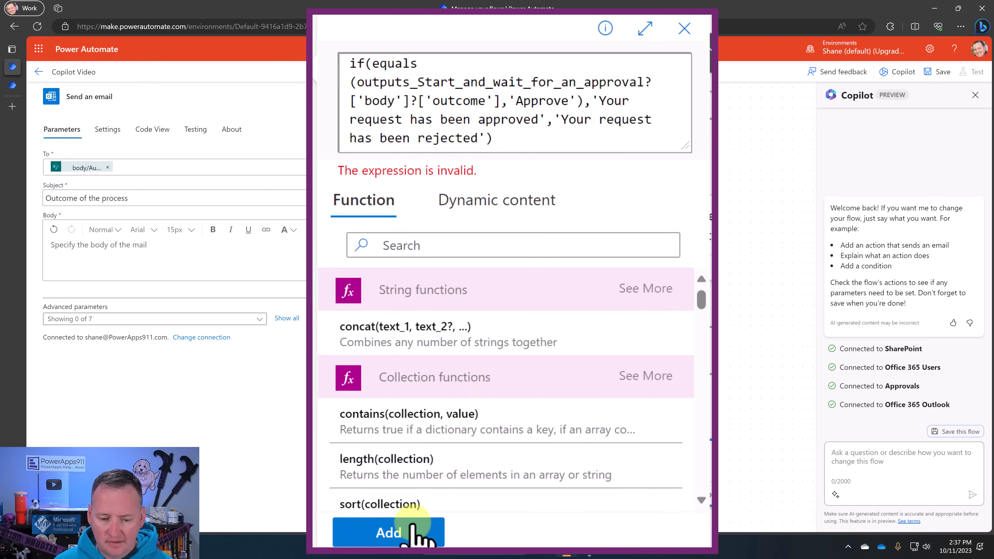
Replace the expression's outputs_Start_and_wait_for_an_approval reference with the approval's Outcome dynamic content and add the expression to the email Body.
{"action": "left_click", "coordinate": [470, 83]}
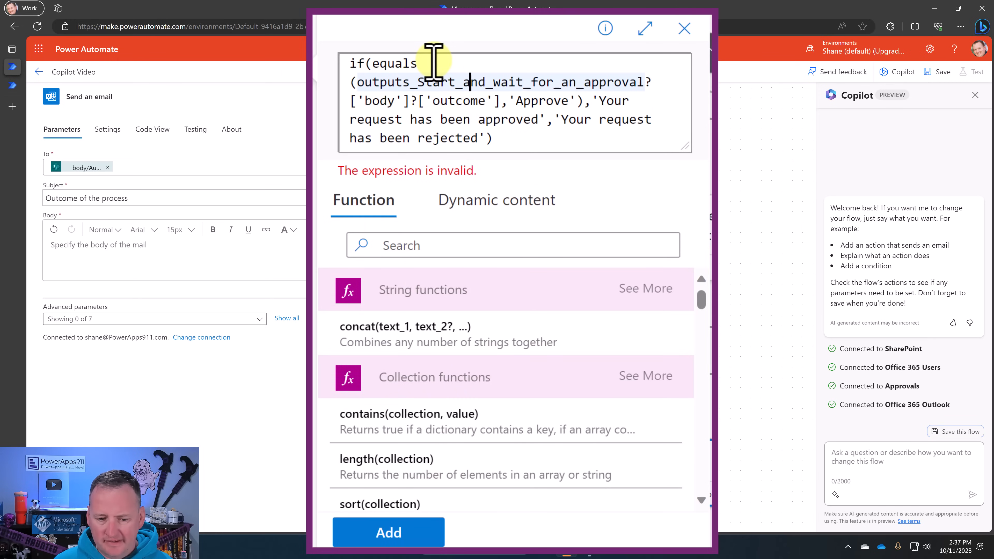
{"action": "left_click", "coordinate": [485, 71]}
{"action": "left_click_drag", "start_coordinate": [355, 80], "coordinate": [498, 102]}
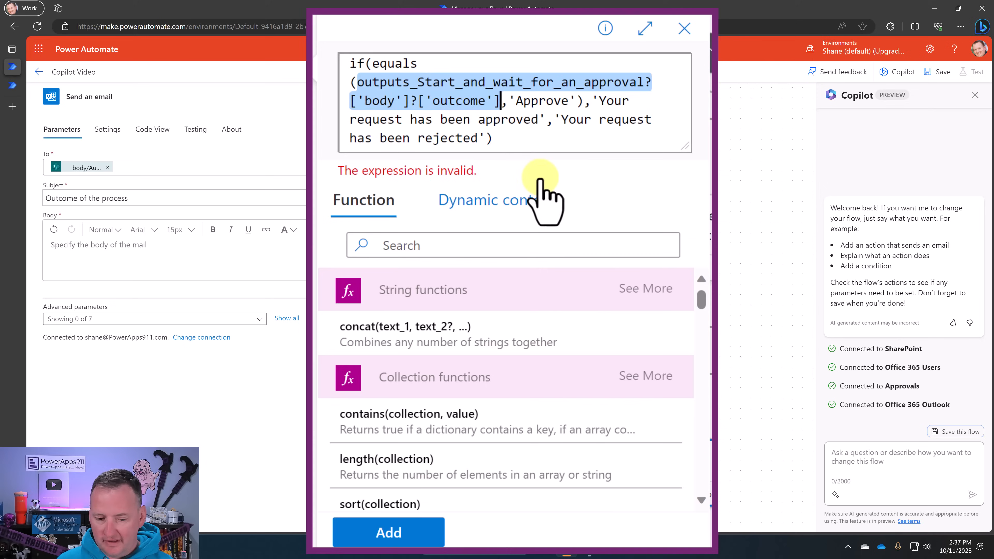
{"action": "key", "text": "BackSpace"}
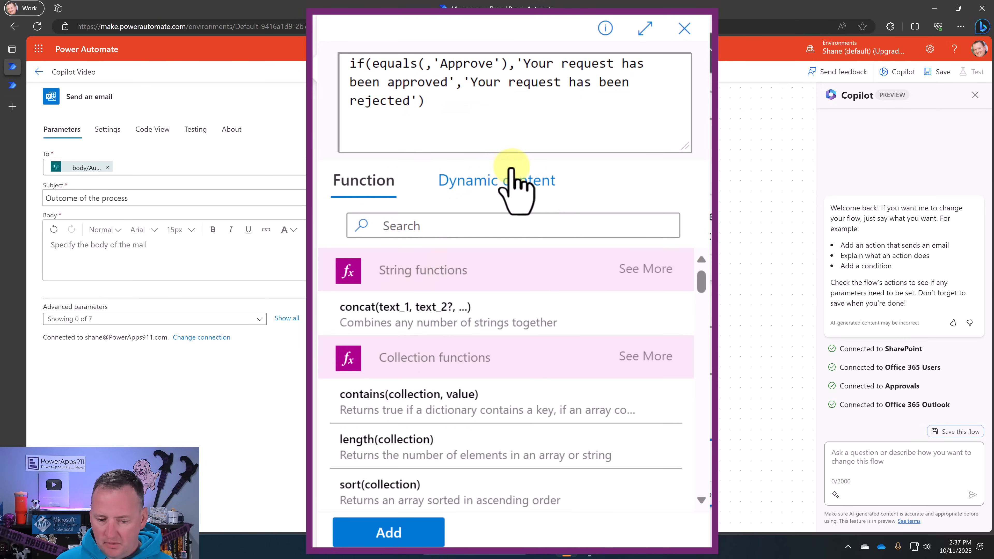
{"action": "left_click", "coordinate": [516, 187]}
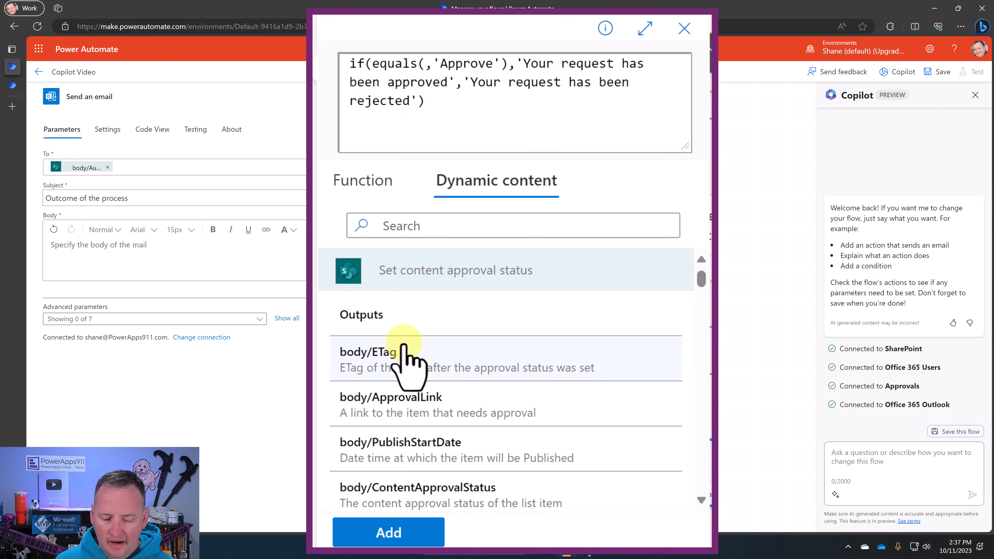
{"action": "scroll", "coordinate": [419, 360], "scroll_direction": "down", "scroll_amount": 4}
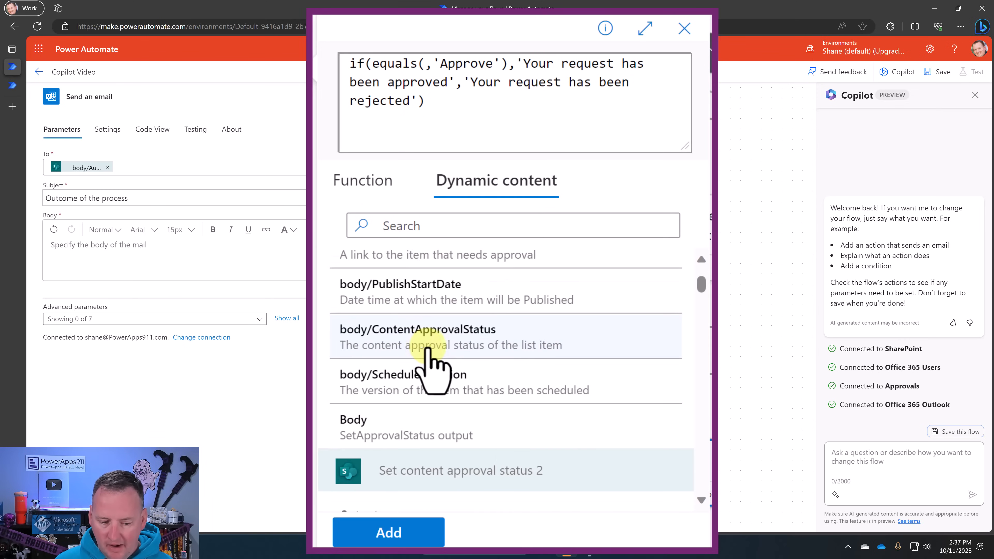
{"action": "scroll", "coordinate": [431, 364], "scroll_direction": "up", "scroll_amount": 4}
{"action": "left_click", "coordinate": [438, 225]}
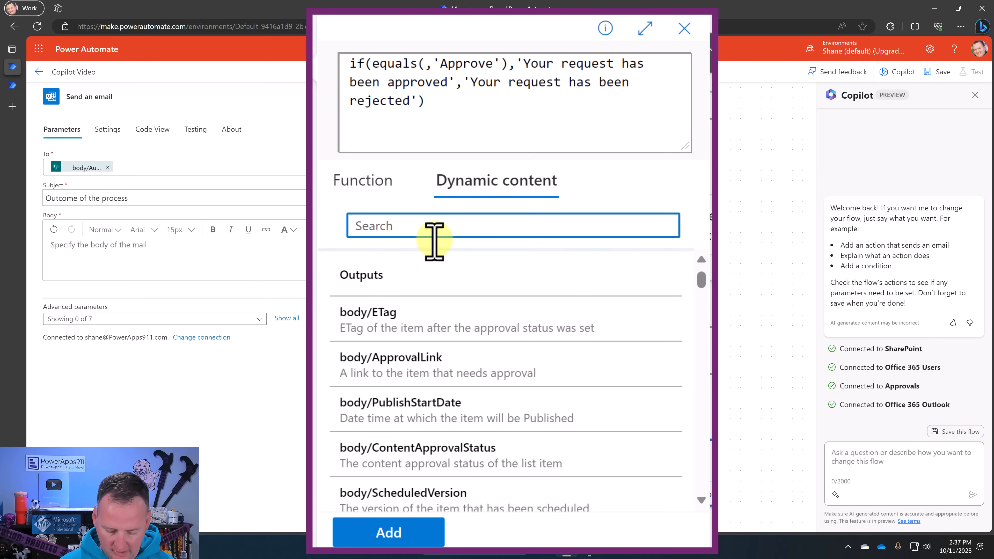
{"action": "type", "text": "outcome"}
{"action": "left_click", "coordinate": [421, 314]}
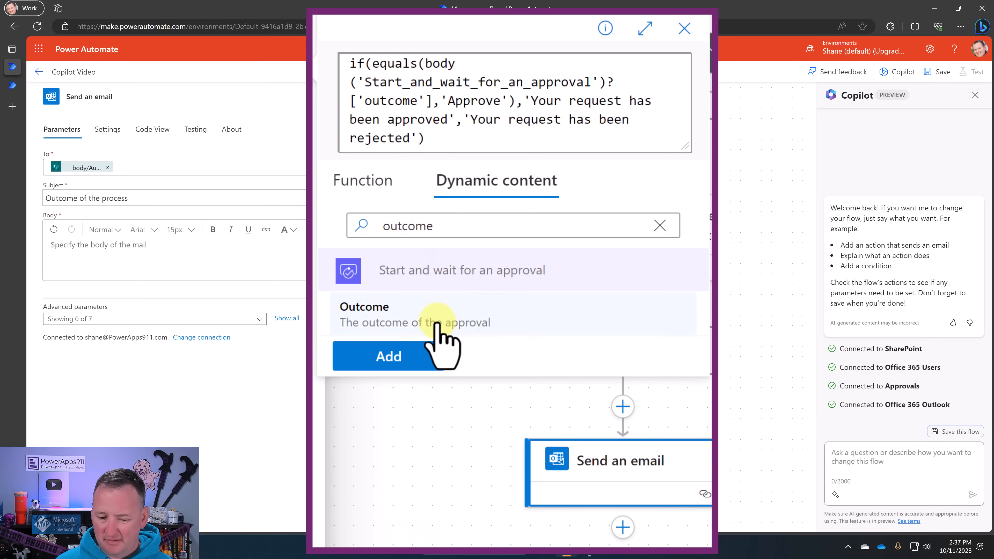
{"action": "left_click", "coordinate": [413, 359]}
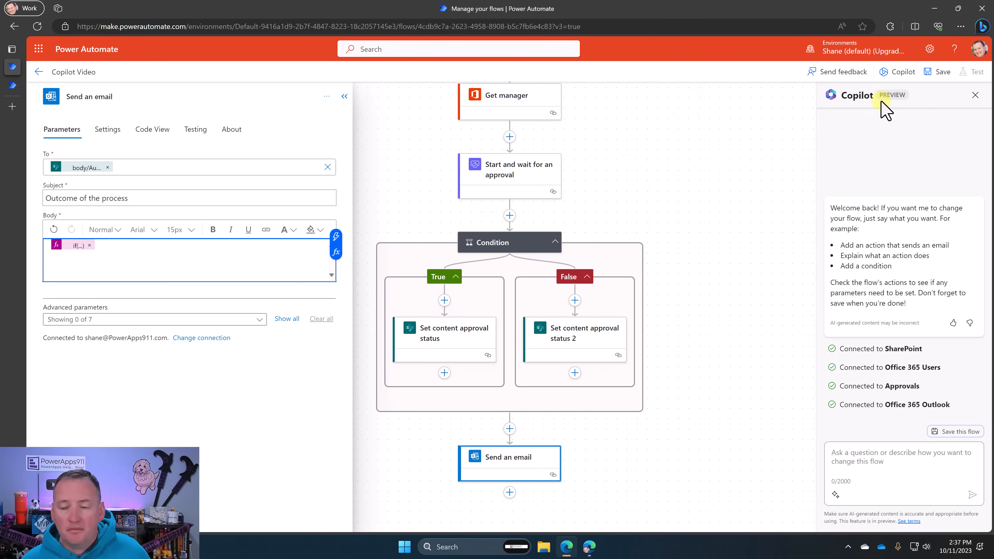
Save the flow and start an automatic test using the recent "Test Succeeded" trigger run.
{"action": "left_click", "coordinate": [940, 76]}
{"action": "left_click", "coordinate": [972, 72]}
{"action": "left_click", "coordinate": [826, 130]}
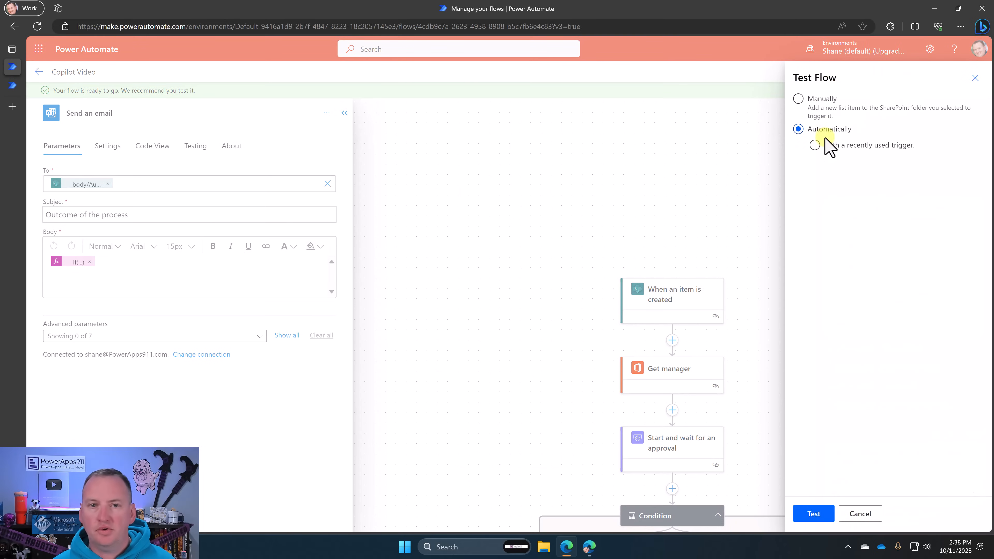
{"action": "left_click", "coordinate": [824, 144]}
{"action": "left_click", "coordinate": [826, 167]}
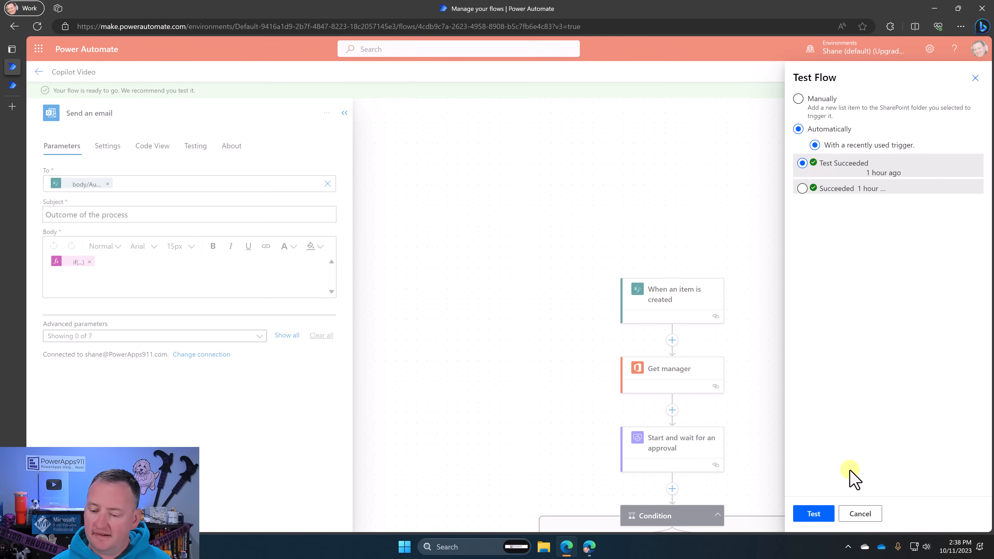
{"action": "left_click", "coordinate": [814, 514]}
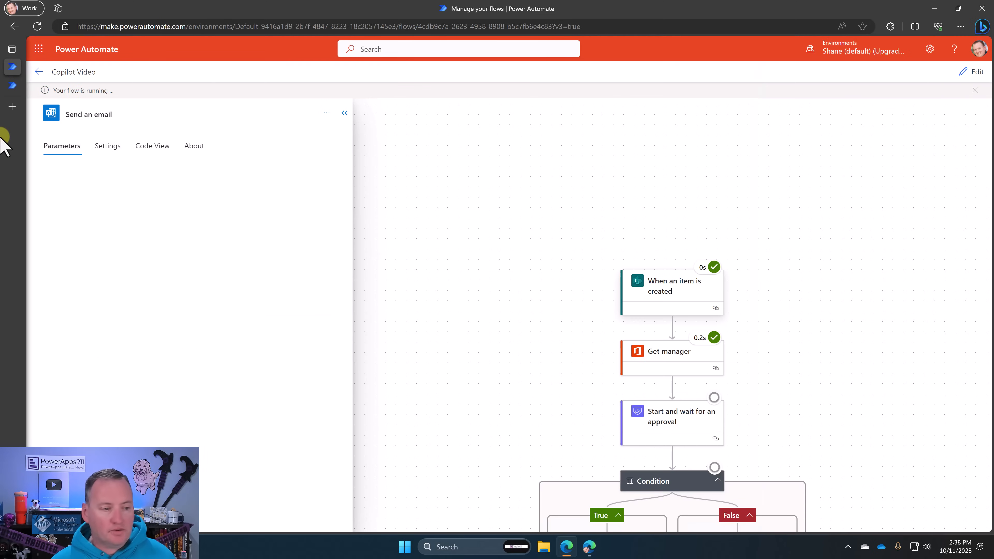
Reload the received approvals and approve the topmost "Check out the new employee Chewy was here" request.
{"action": "left_click", "coordinate": [13, 85]}
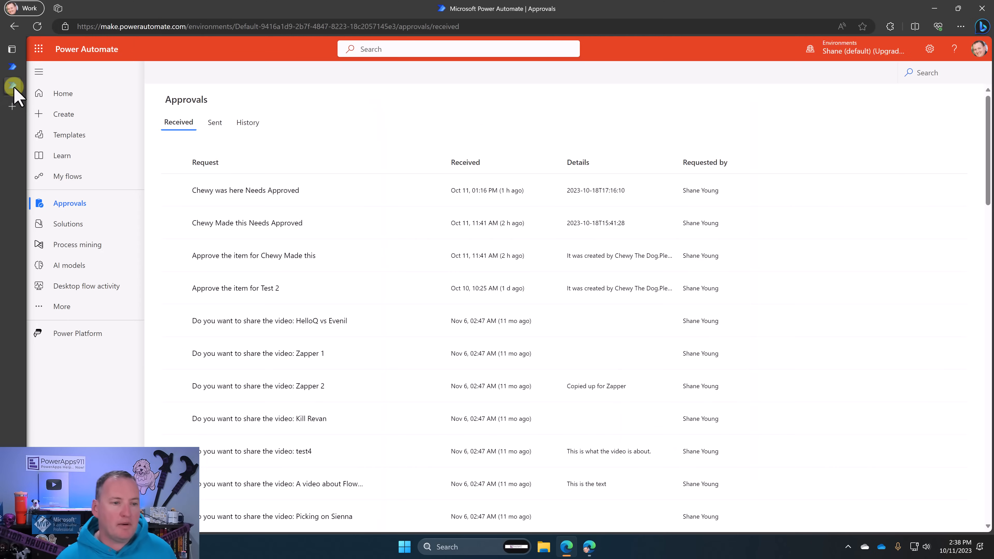
{"action": "left_click", "coordinate": [44, 27]}
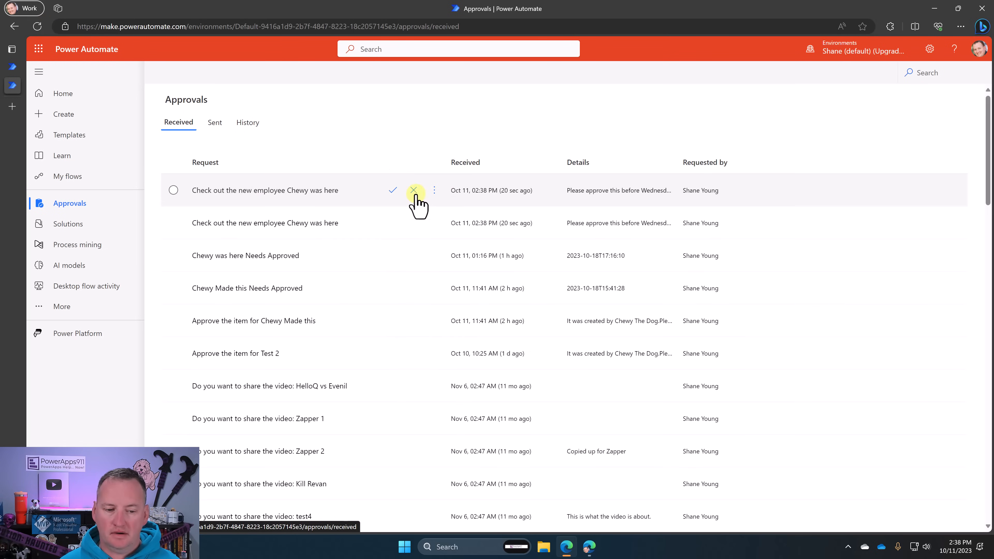
{"action": "left_click", "coordinate": [392, 190]}
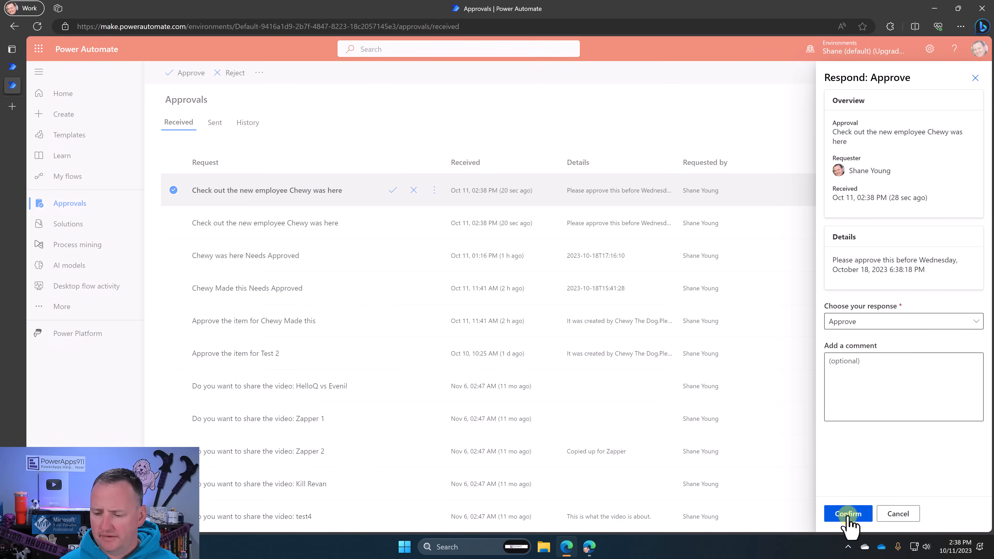
{"action": "left_click", "coordinate": [848, 516]}
{"action": "left_click", "coordinate": [843, 518]}
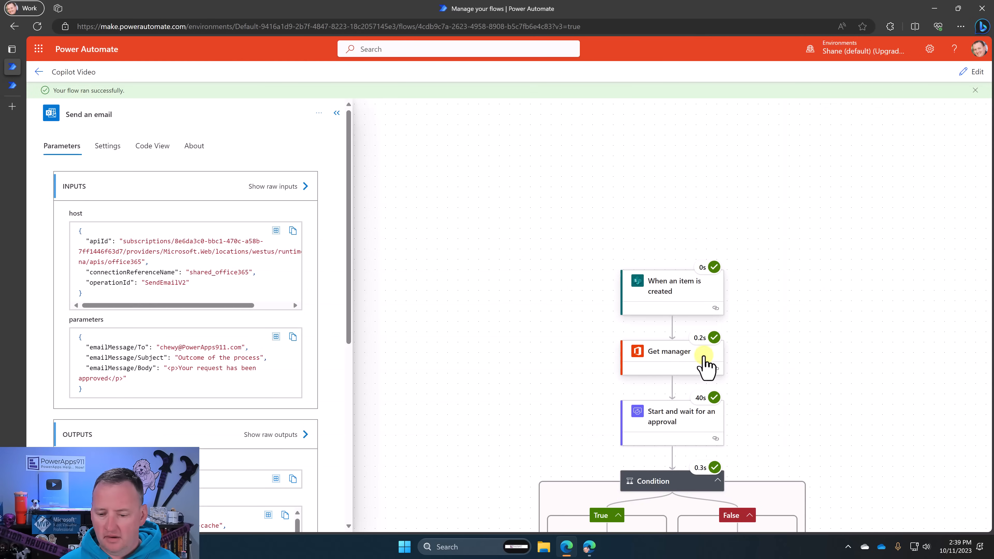
Check the test run's Condition branches and Send an email result, and read the new outcome email in the creator's Outlook inbox.
{"action": "scroll", "coordinate": [697, 325], "scroll_direction": "down", "scroll_amount": 3}
{"action": "scroll", "coordinate": [623, 407], "scroll_direction": "down", "scroll_amount": 5}
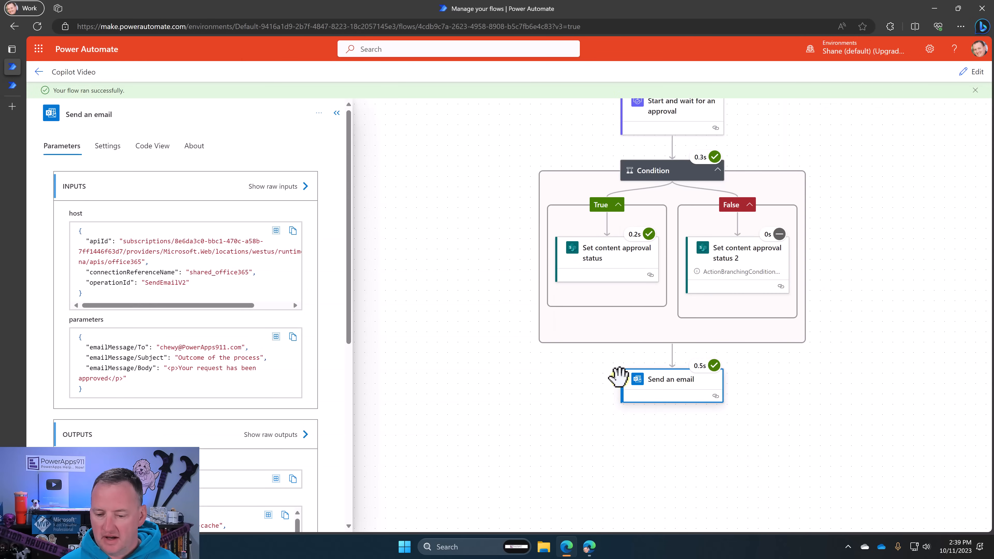
{"action": "left_click", "coordinate": [590, 547]}
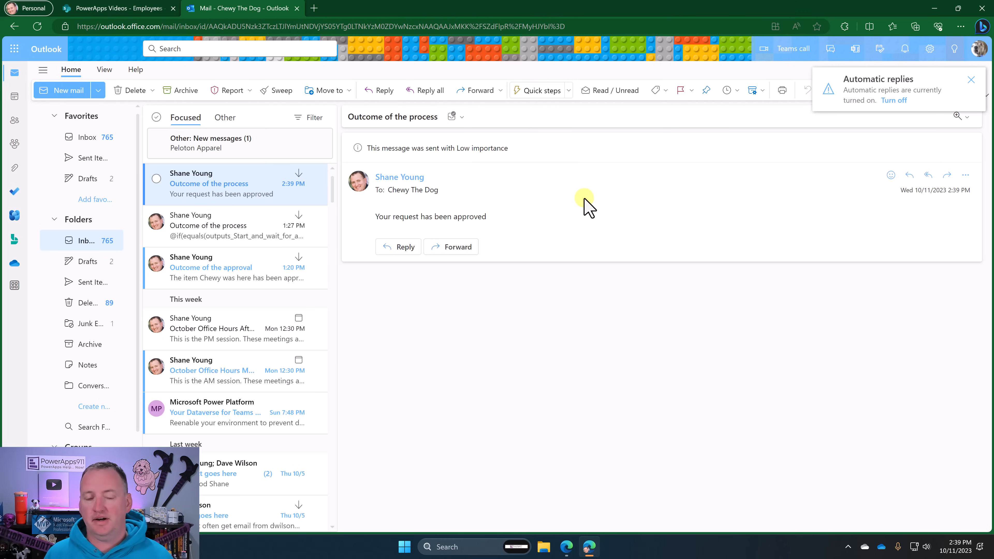
Reopen the flow for editing and review the Send an email action's settings, code, testing options and parameters.
{"action": "left_click", "coordinate": [565, 551]}
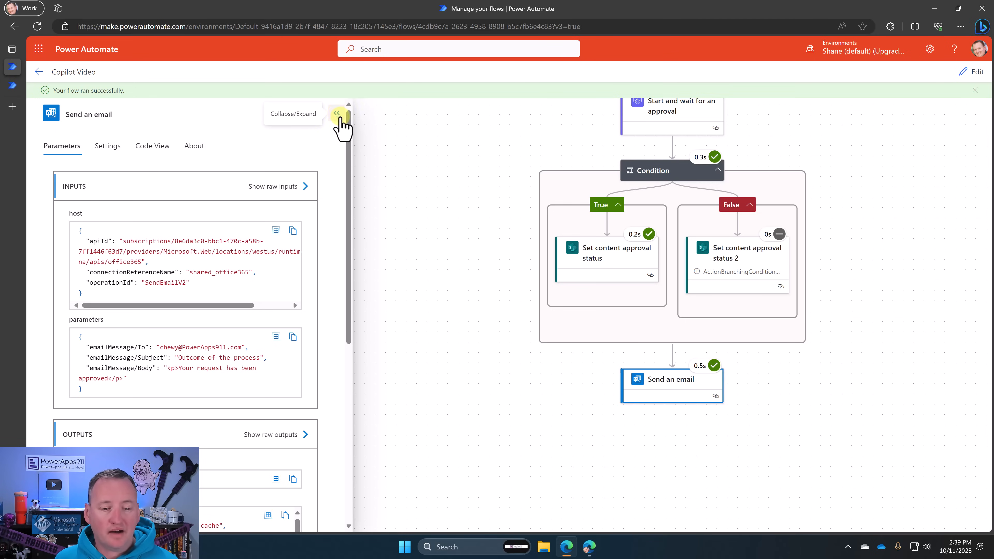
{"action": "left_click", "coordinate": [974, 72]}
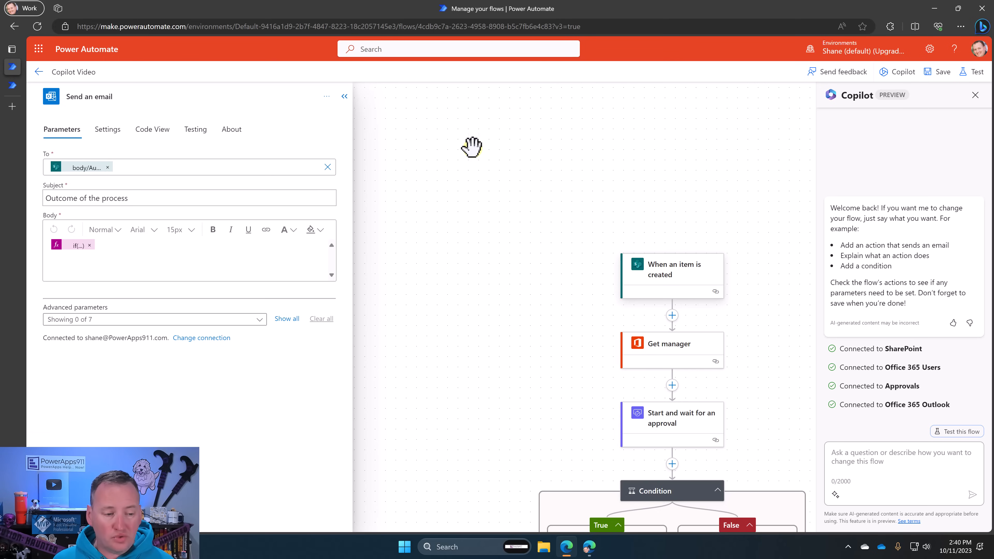
{"action": "left_click", "coordinate": [111, 132]}
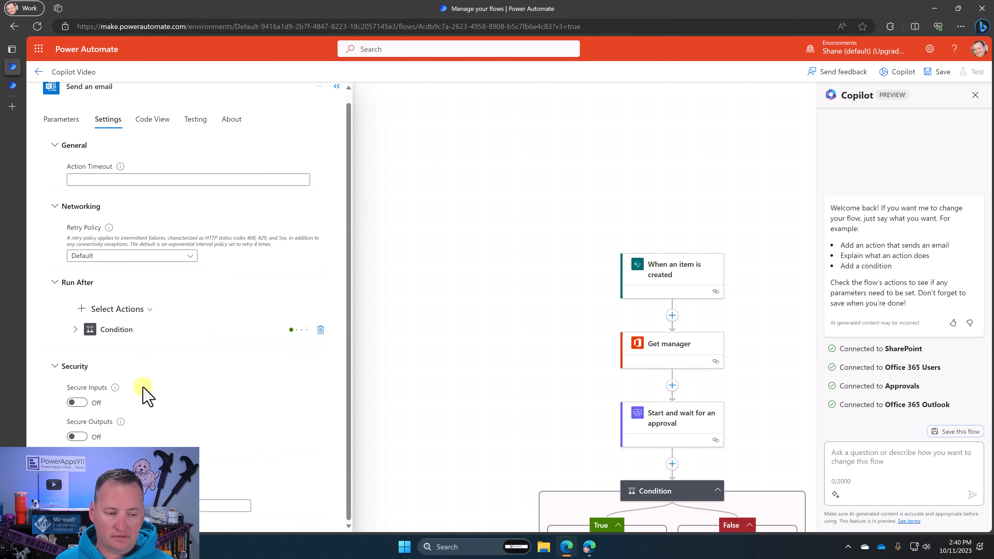
{"action": "left_click", "coordinate": [156, 129]}
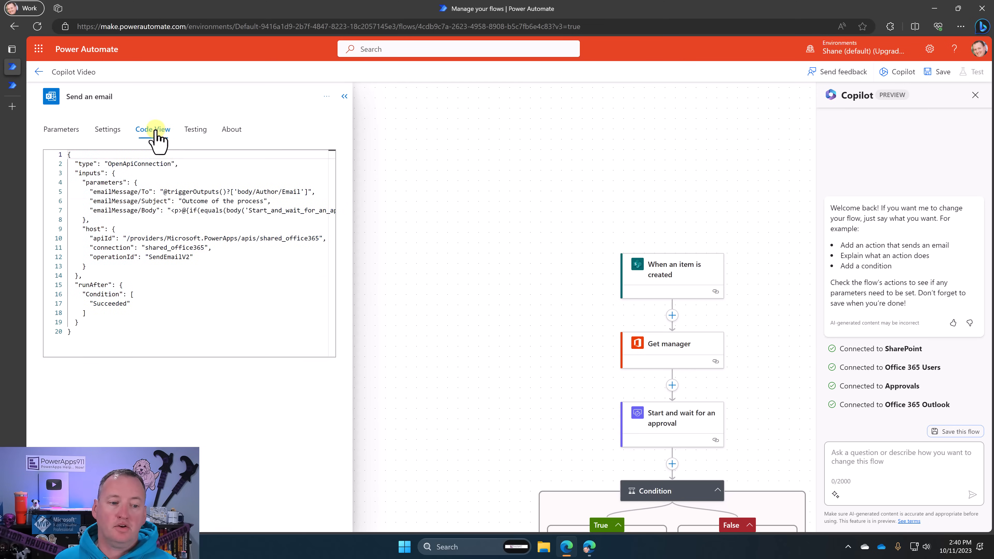
{"action": "left_click", "coordinate": [197, 132]}
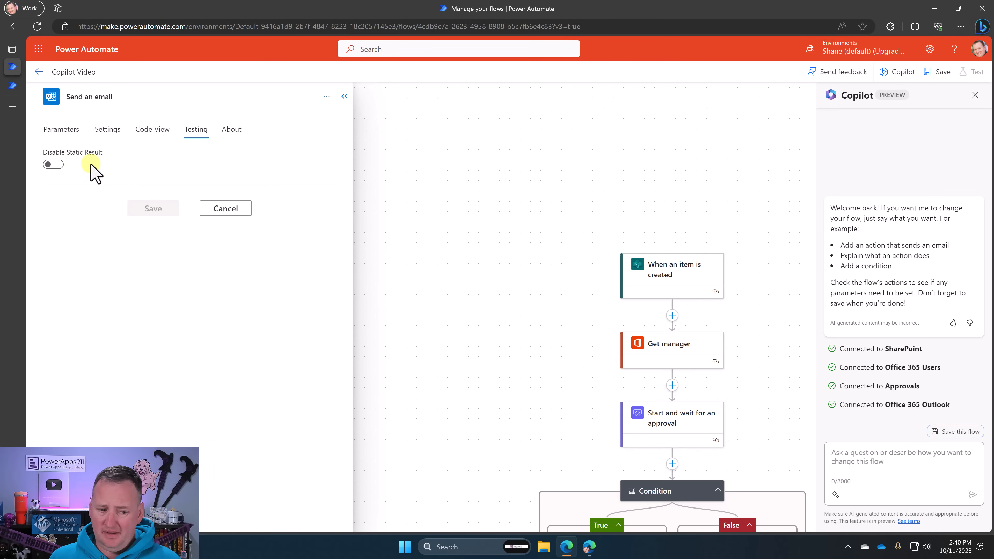
{"action": "left_click", "coordinate": [96, 134]}
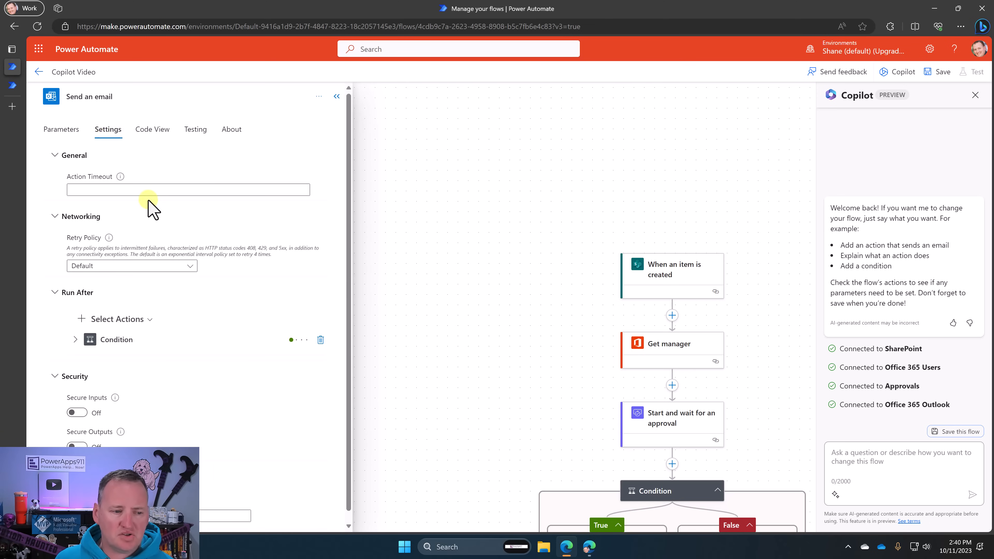
{"action": "left_click", "coordinate": [71, 131]}
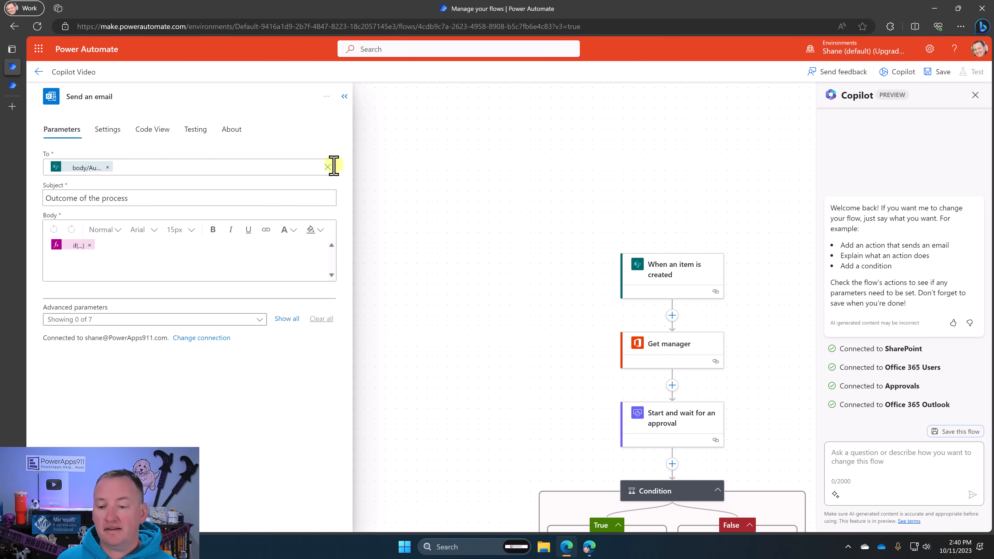
Review the settings of the When an item is created trigger, including concurrency control, trigger conditions, networking and security.
{"action": "left_click", "coordinate": [676, 280]}
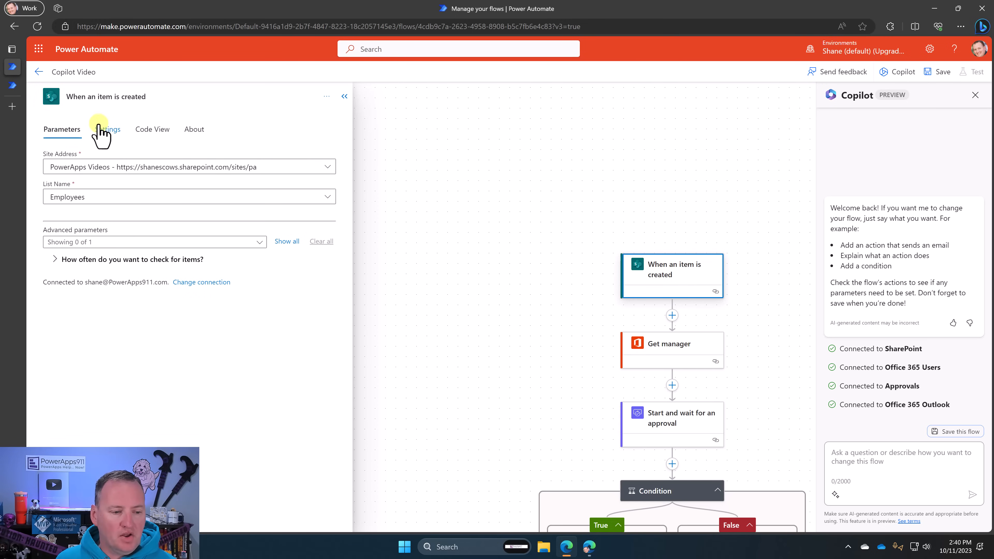
{"action": "left_click", "coordinate": [112, 133]}
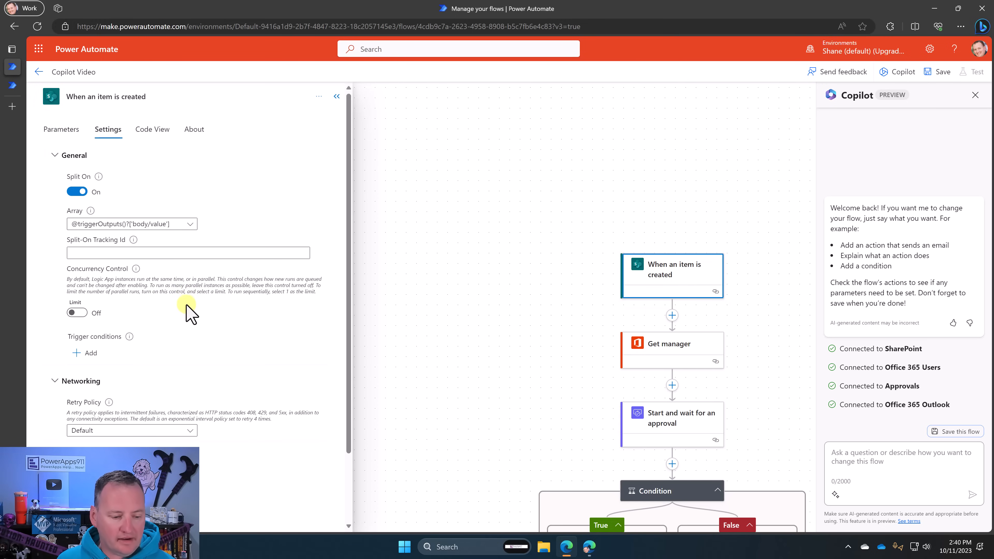
{"action": "scroll", "coordinate": [184, 309], "scroll_direction": "down", "scroll_amount": 2}
{"action": "scroll", "coordinate": [189, 290], "scroll_direction": "up", "scroll_amount": 2}
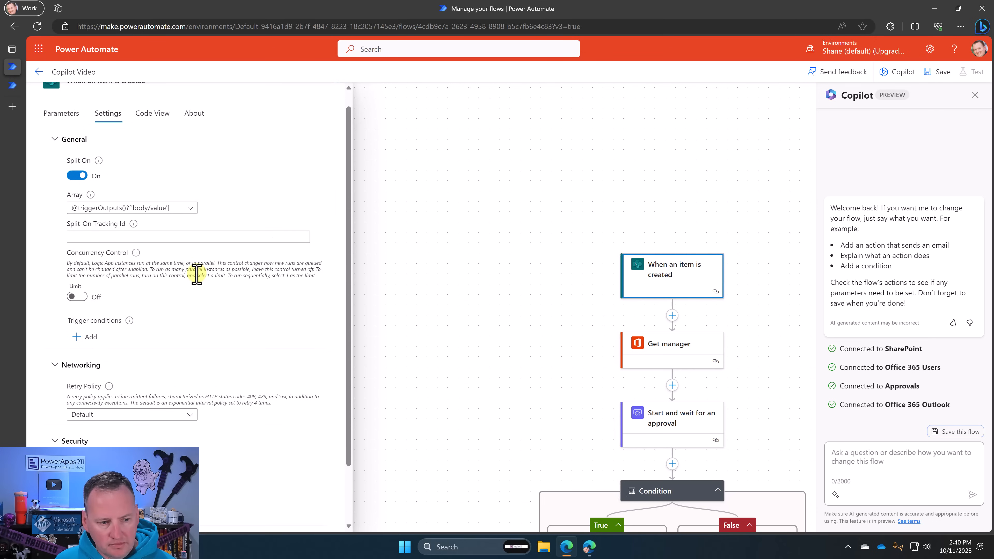
{"action": "scroll", "coordinate": [200, 304], "scroll_direction": "down", "scroll_amount": 2}
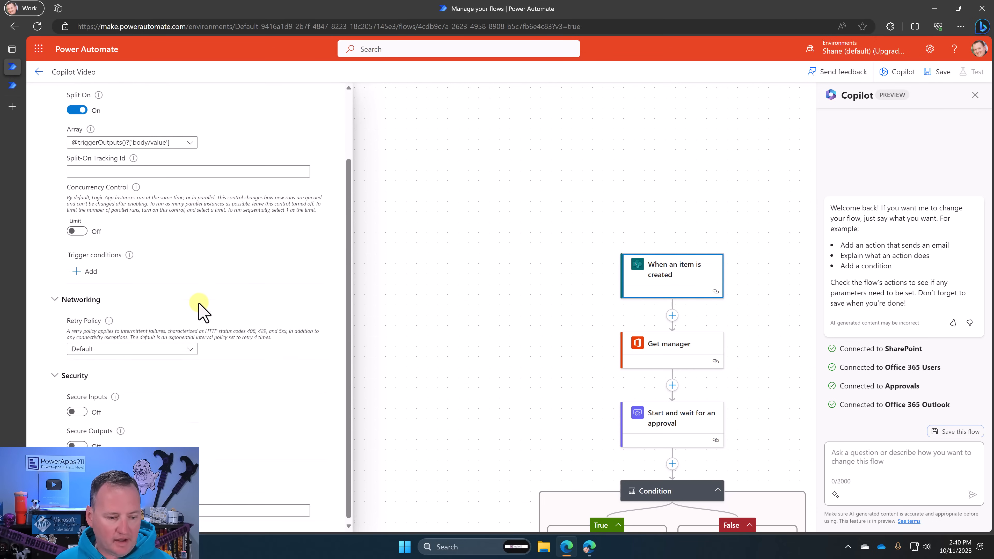
{"action": "scroll", "coordinate": [187, 302], "scroll_direction": "up", "scroll_amount": 2}
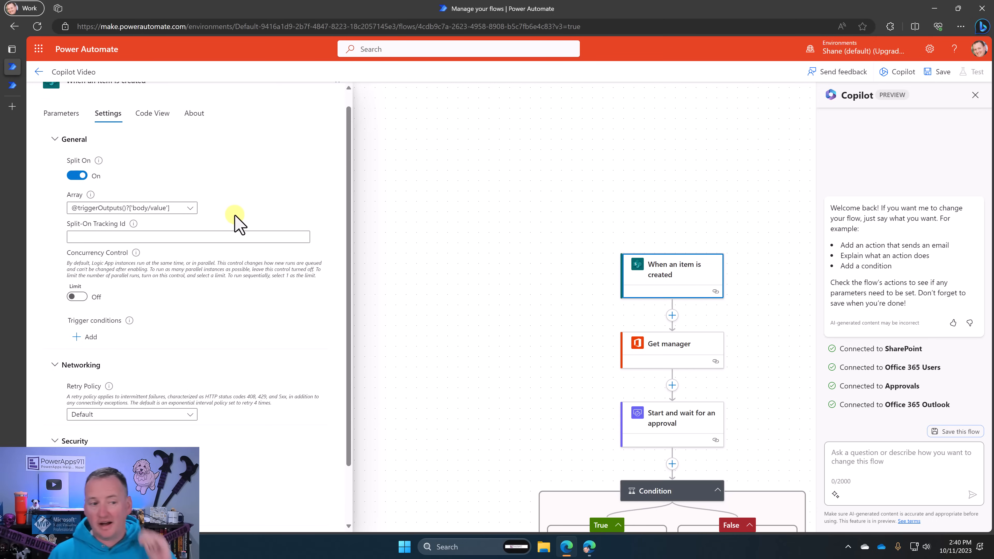
{"action": "scroll", "coordinate": [191, 182], "scroll_direction": "up", "scroll_amount": 1}
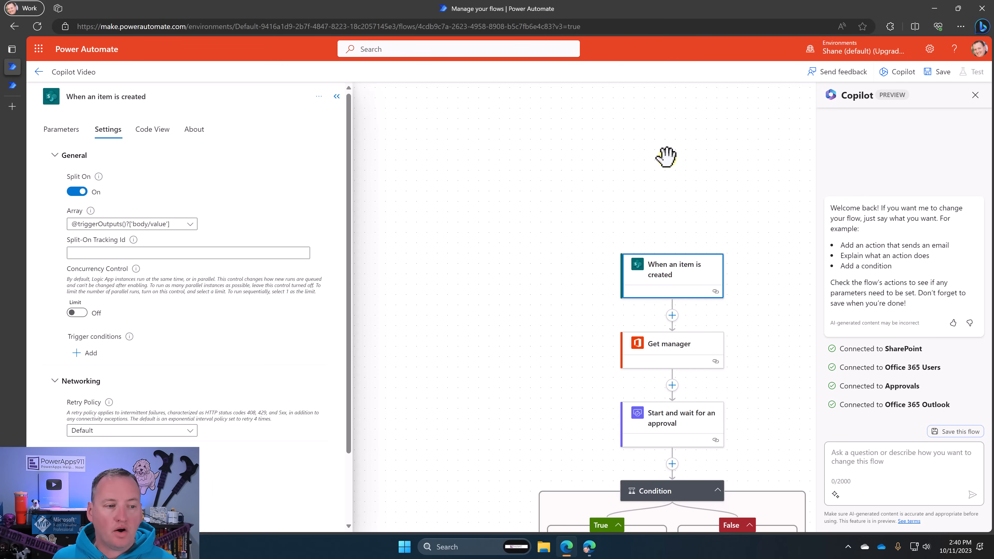
Leave the Copilot Video flow and try to open the Sept PDF - 2 flow for editing with Copilot.
{"action": "left_click", "coordinate": [42, 77]}
{"action": "left_click", "coordinate": [559, 112]}
{"action": "left_click", "coordinate": [67, 178]}
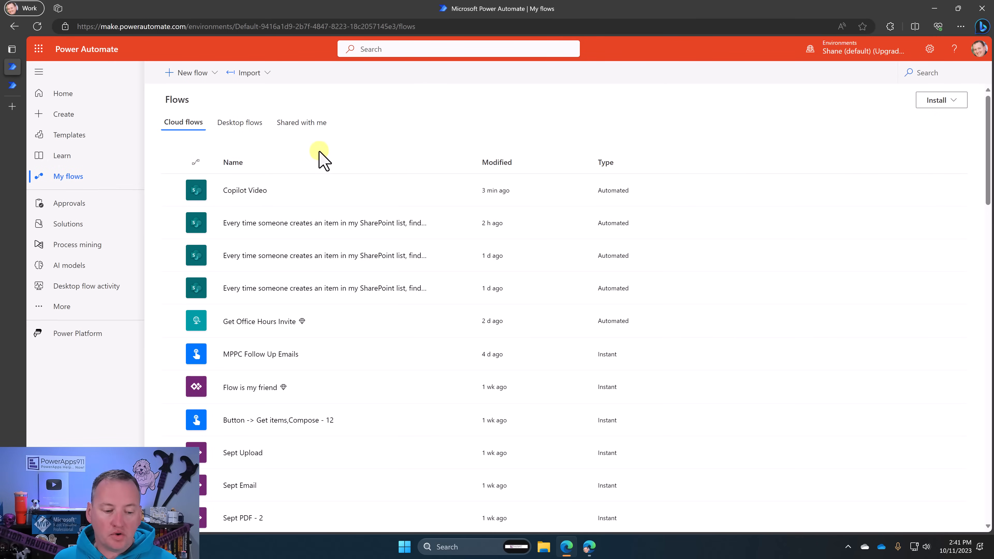
{"action": "scroll", "coordinate": [278, 355], "scroll_direction": "down", "scroll_amount": 4}
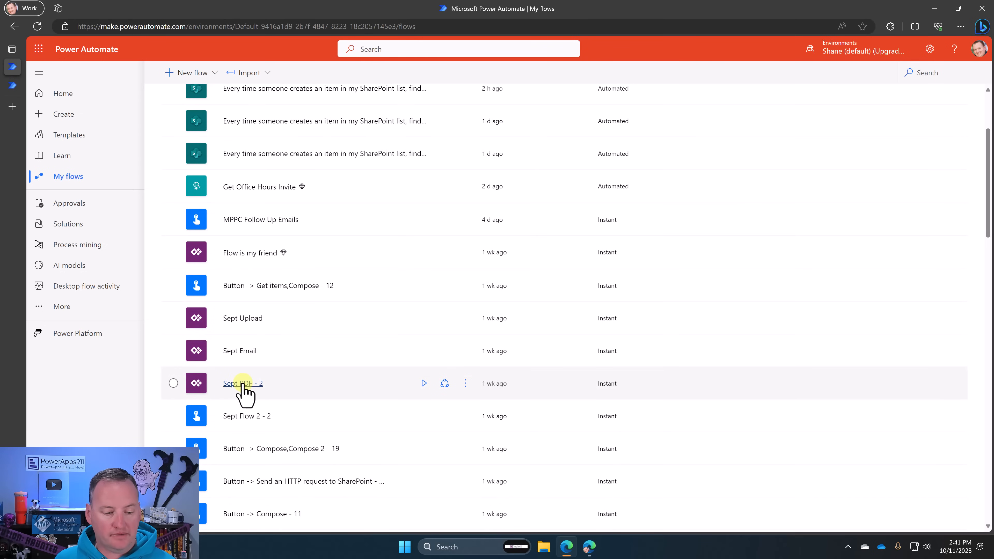
{"action": "left_click", "coordinate": [243, 383]}
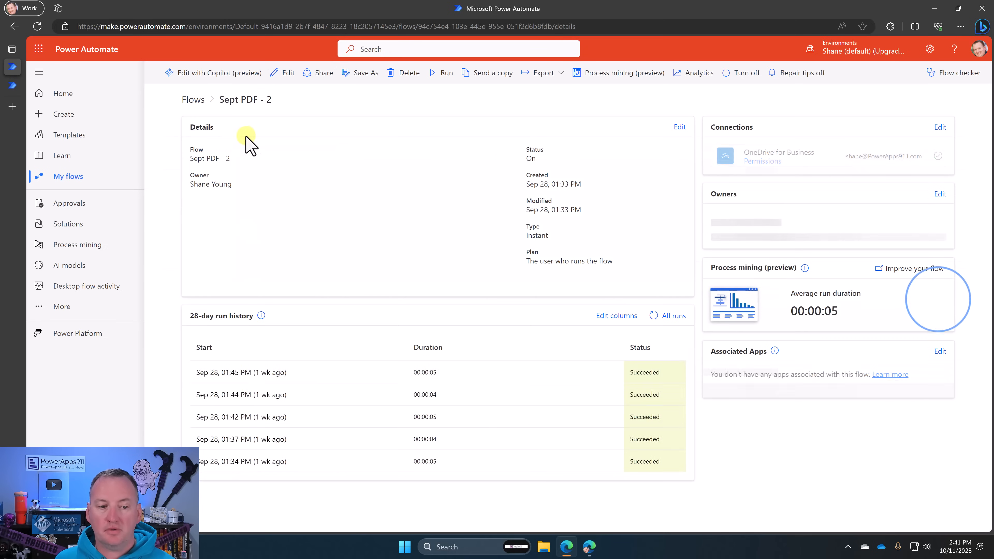
{"action": "left_click", "coordinate": [229, 78]}
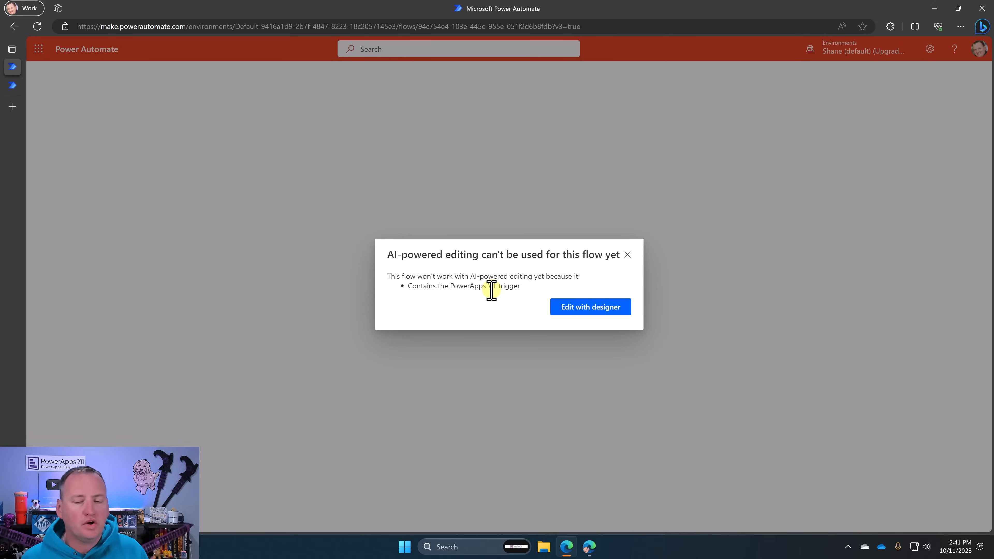
{"action": "left_click", "coordinate": [628, 254]}
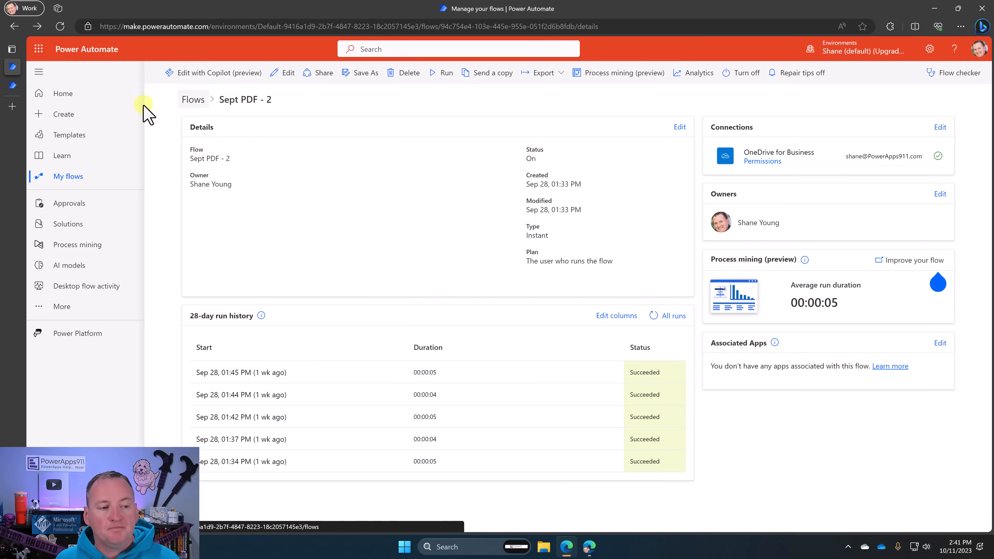
Generate a flow from the home page description "Please create me a blank flow." and create the suggested flow.
{"action": "left_click", "coordinate": [78, 125]}
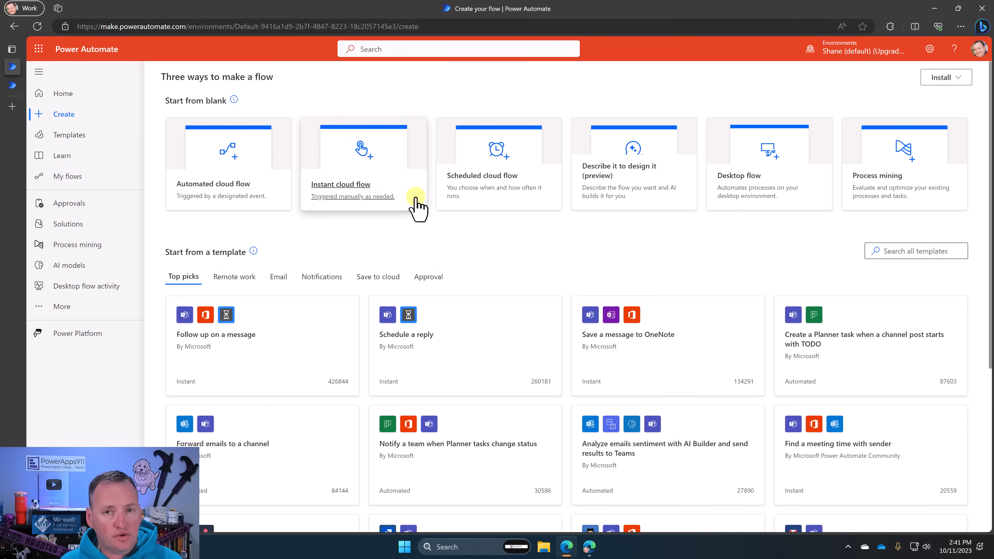
{"action": "left_click", "coordinate": [62, 94]}
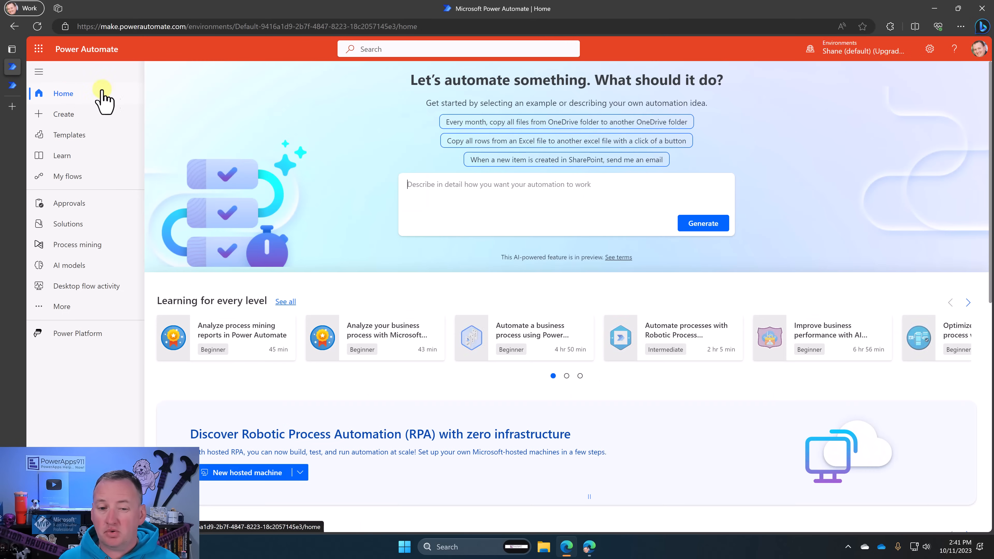
{"action": "left_click", "coordinate": [486, 200]}
{"action": "type", "text": "Please create me a blank flow."}
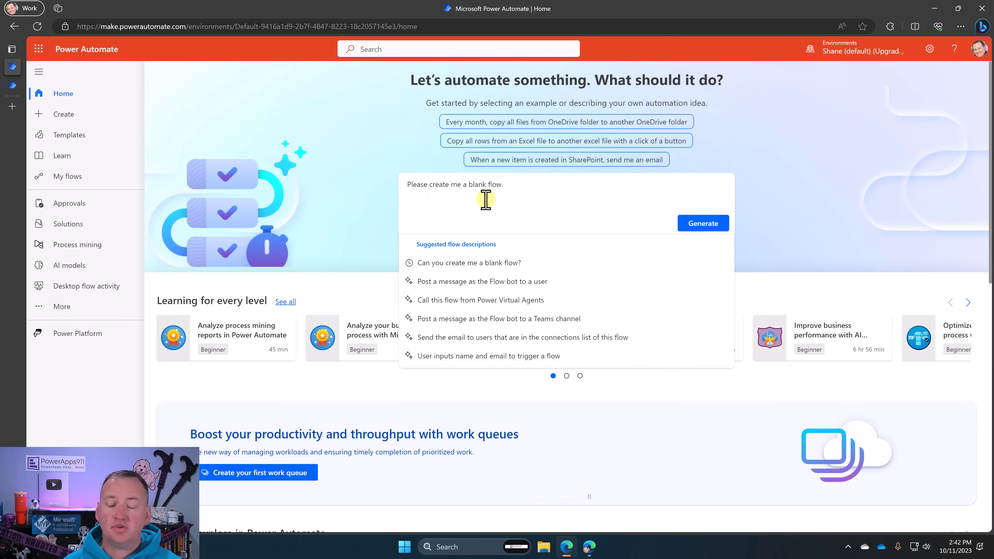
{"action": "left_click", "coordinate": [702, 224]}
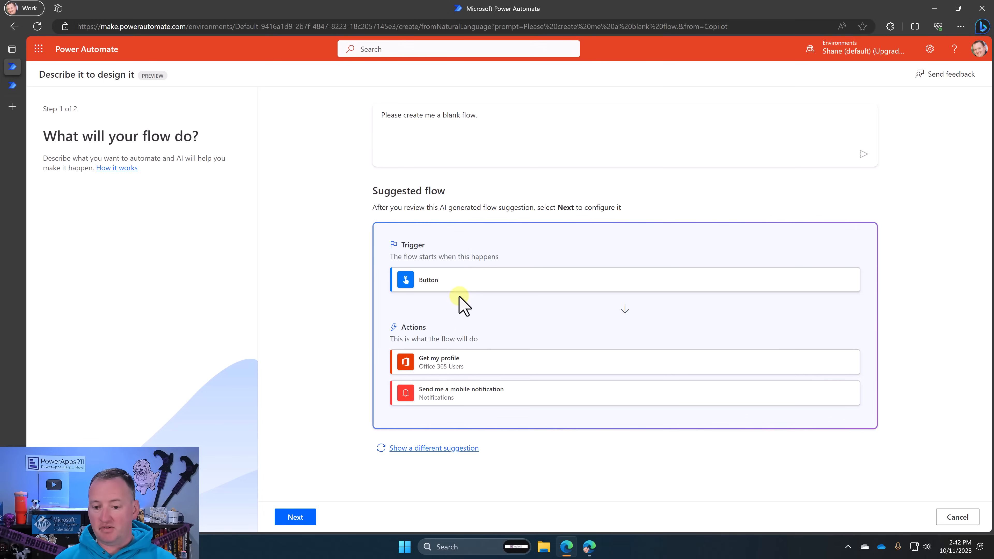
{"action": "left_click", "coordinate": [296, 518]}
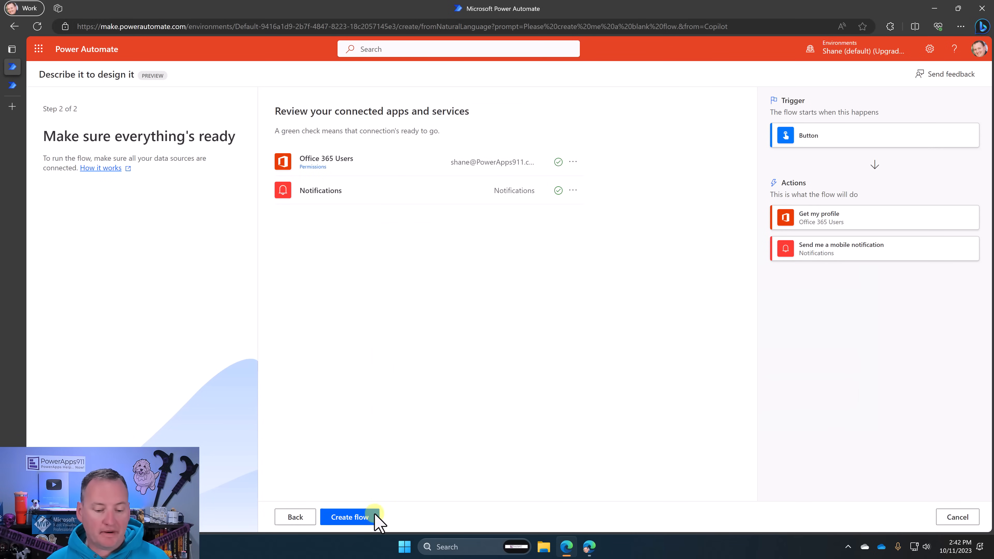
{"action": "left_click", "coordinate": [358, 518]}
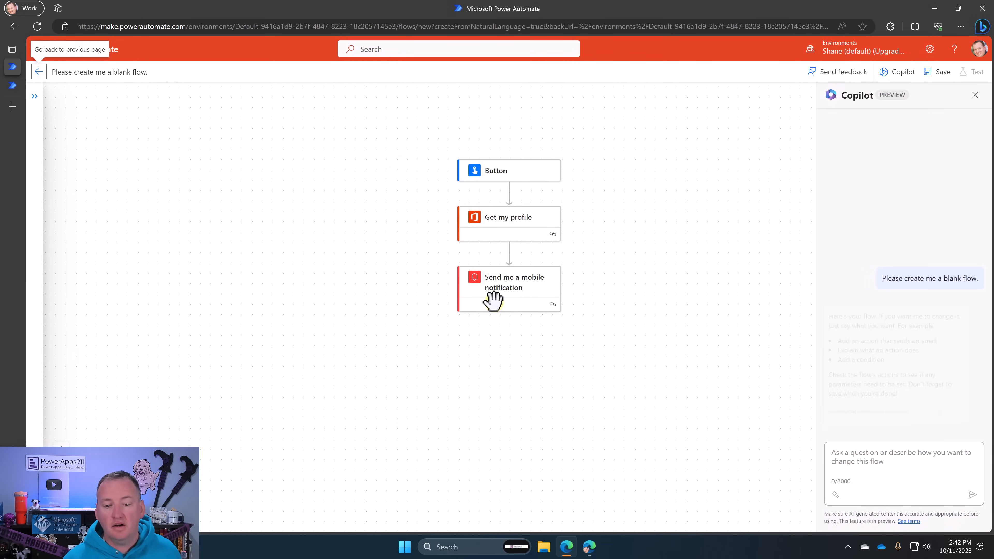
Delete the Send me a mobile notification action from the generated flow.
{"action": "left_click", "coordinate": [548, 293]}
{"action": "left_click", "coordinate": [319, 96]}
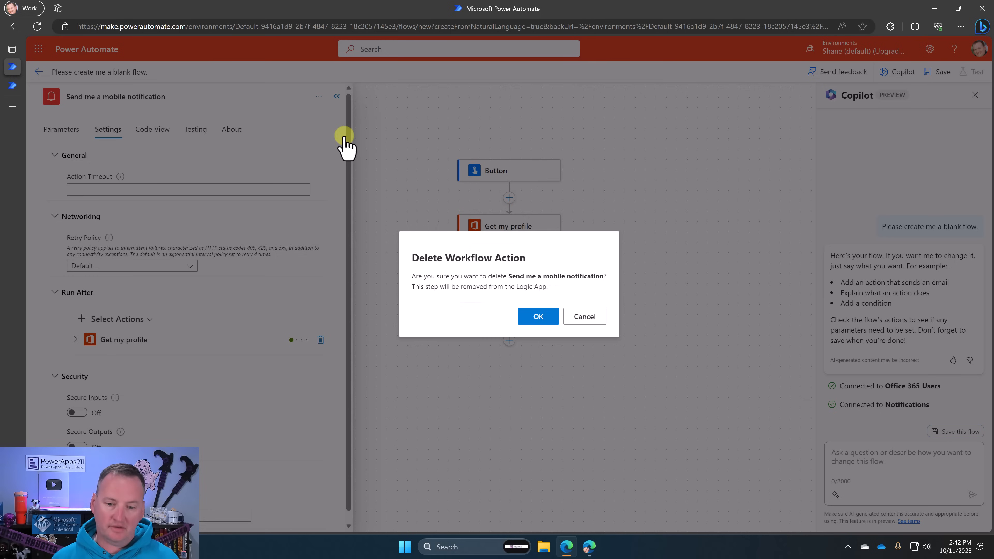
{"action": "left_click", "coordinate": [536, 318]}
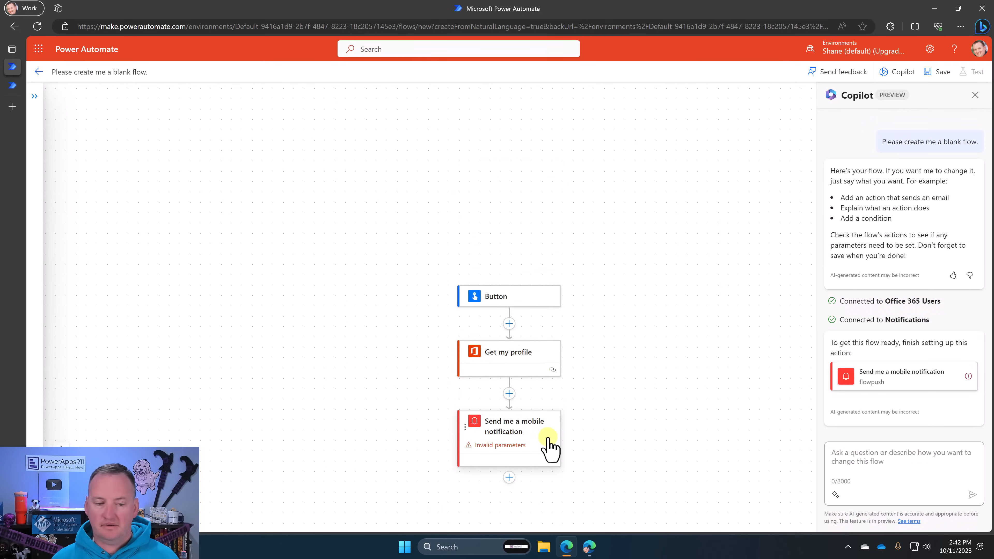
{"action": "left_click_drag", "start_coordinate": [515, 459], "coordinate": [503, 419]}
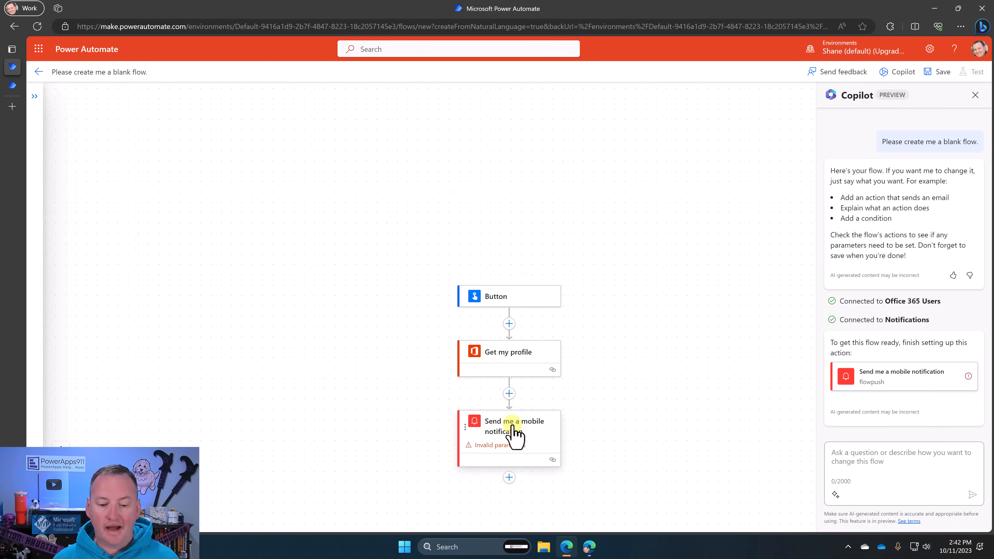
{"action": "left_click", "coordinate": [509, 431]}
{"action": "key", "text": "Delete"}
{"action": "left_click", "coordinate": [537, 315]}
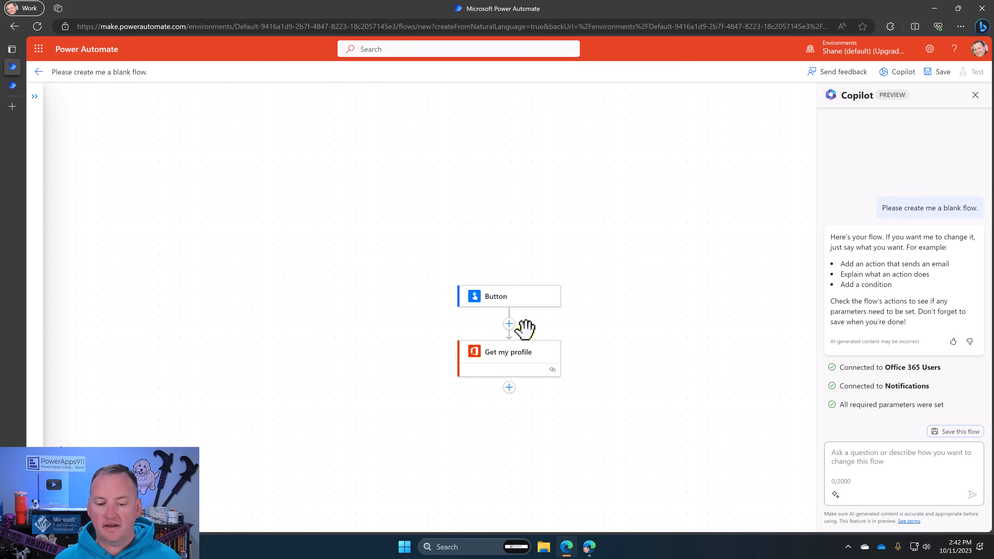
Delete the Get my profile action and the Button trigger, leaving the flow empty.
{"action": "left_click", "coordinate": [469, 351]}
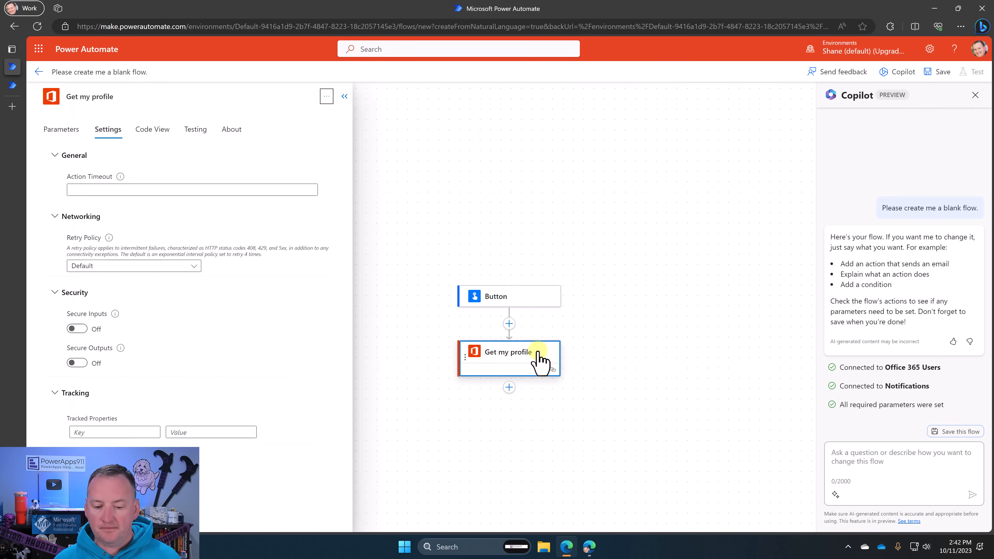
{"action": "left_click", "coordinate": [327, 96]}
{"action": "left_click", "coordinate": [334, 135]}
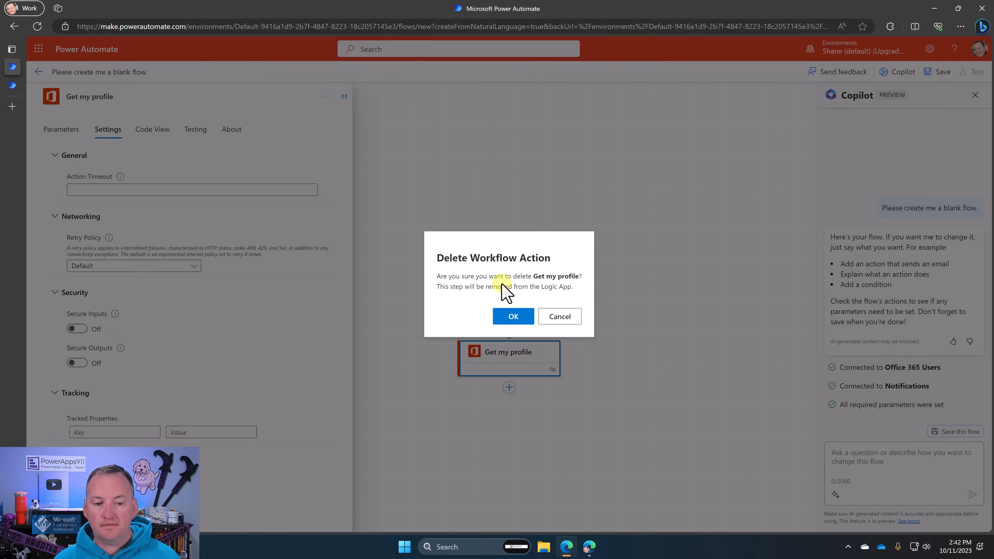
{"action": "left_click", "coordinate": [509, 316]}
{"action": "left_click", "coordinate": [327, 96]}
{"action": "left_click", "coordinate": [330, 135]}
{"action": "left_click", "coordinate": [506, 316]}
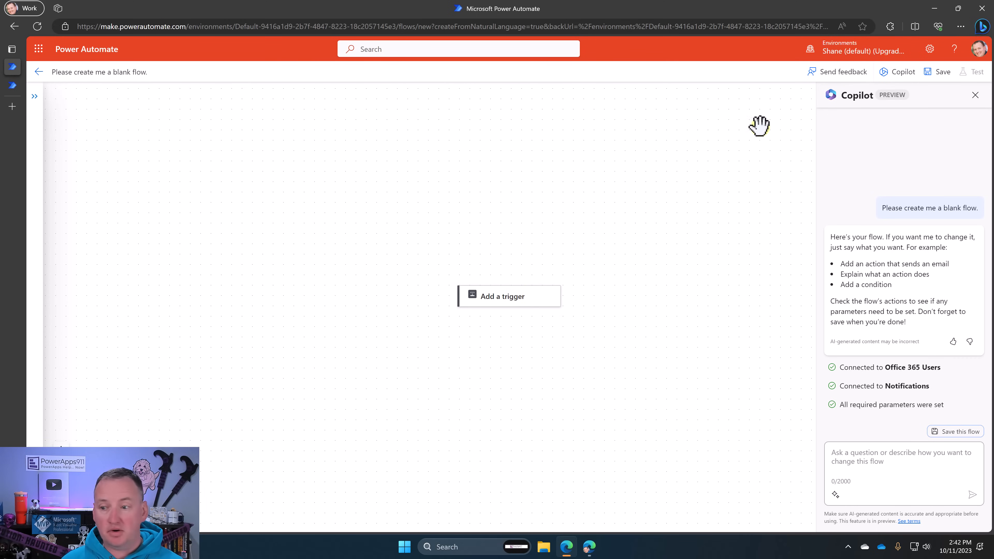
Hide the Copilot pane and add a PowerApps (V2) trigger to the empty flow, searching for "powerapps".
{"action": "left_click", "coordinate": [896, 74]}
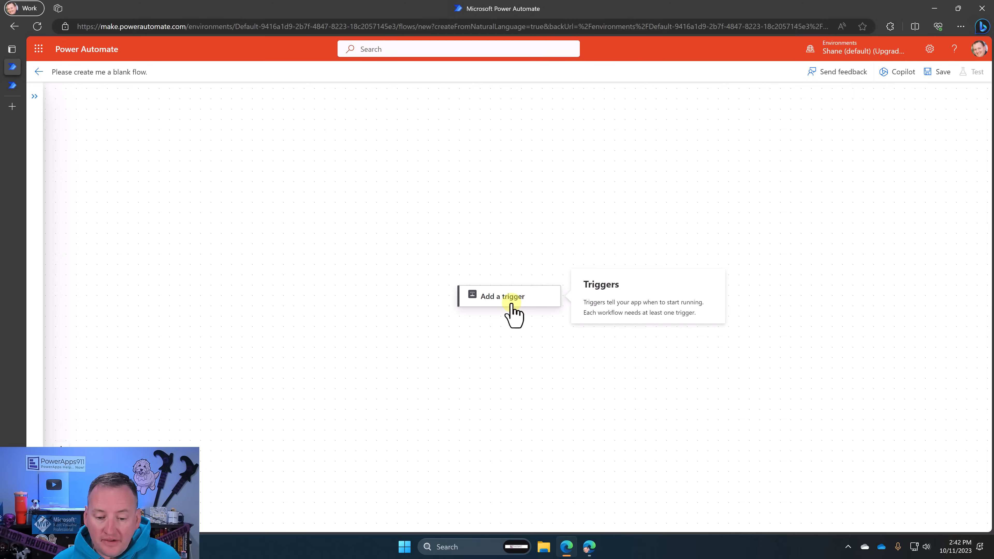
{"action": "left_click", "coordinate": [497, 299]}
{"action": "left_click", "coordinate": [125, 130]}
{"action": "type", "text": "powerapps"}
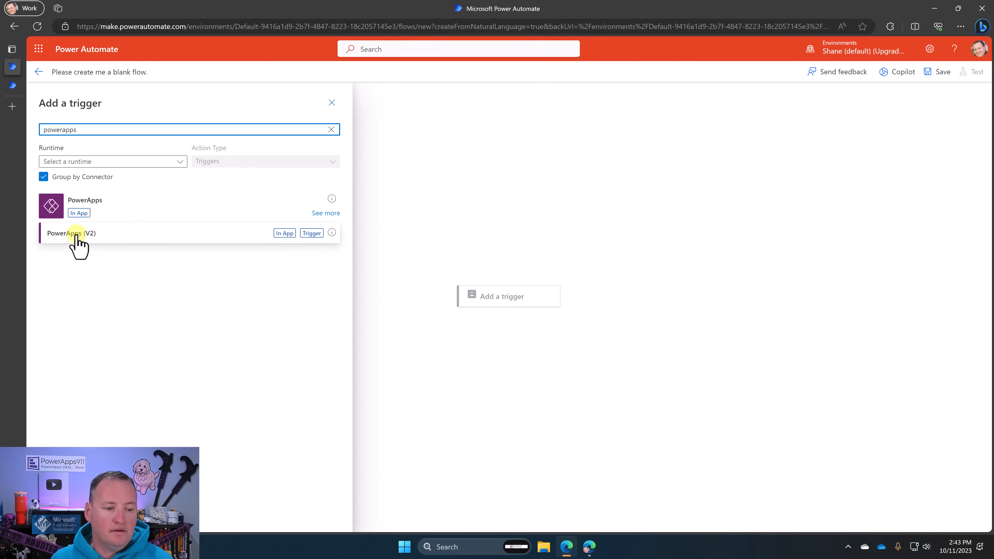
{"action": "left_click", "coordinate": [73, 234]}
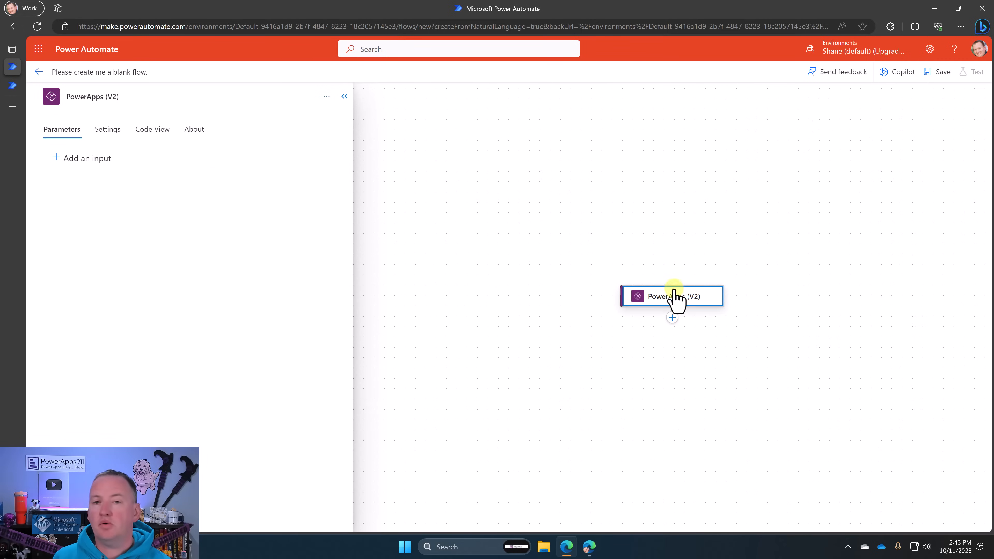
{"action": "left_click", "coordinate": [665, 309]}
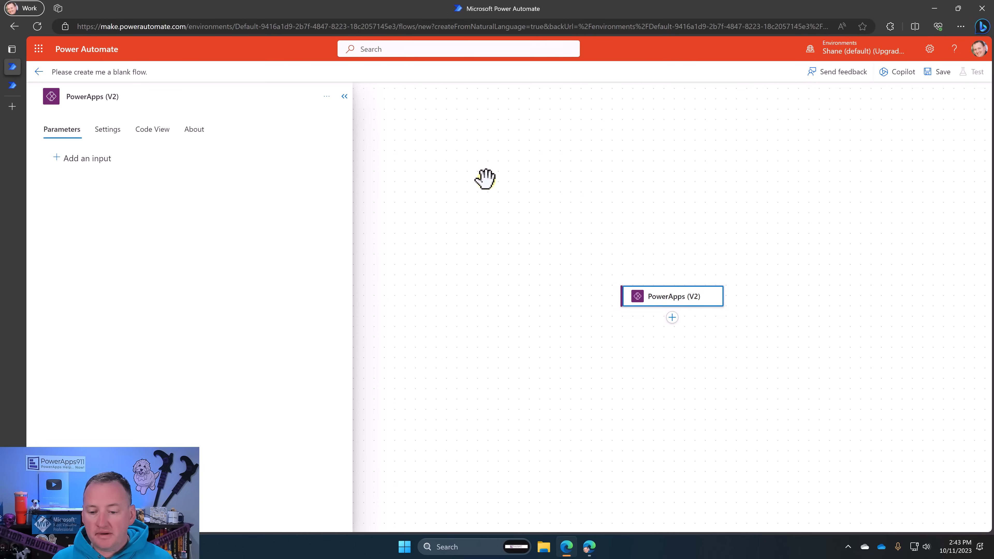
Discard the unsaved blank flow and reopen the Copilot Video flow for editing with Copilot.
{"action": "left_click", "coordinate": [38, 72]}
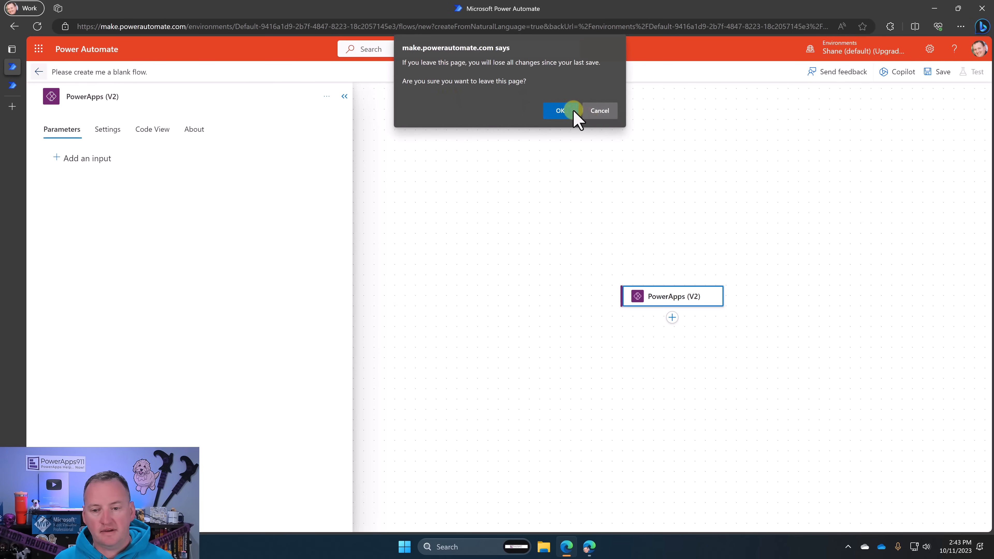
{"action": "left_click", "coordinate": [565, 113]}
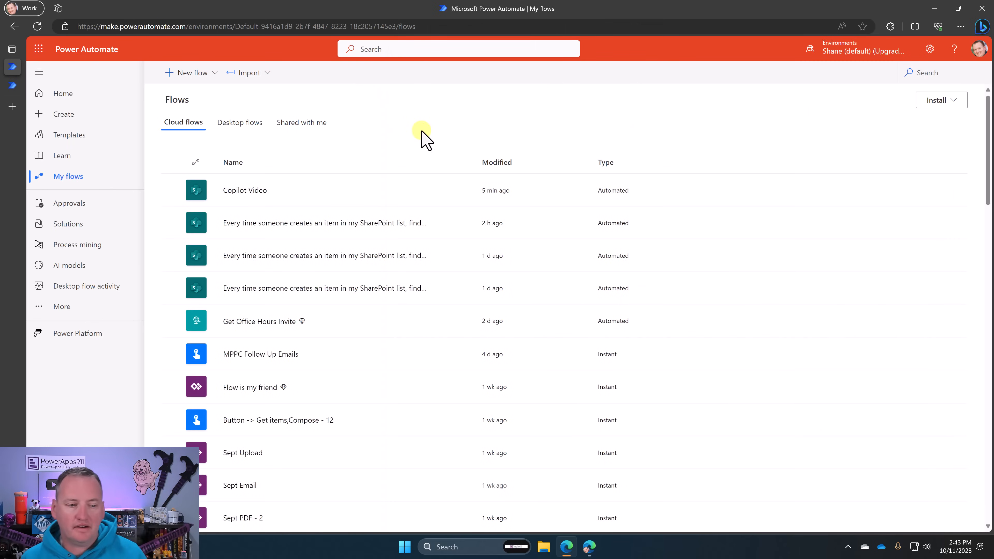
{"action": "left_click", "coordinate": [251, 190]}
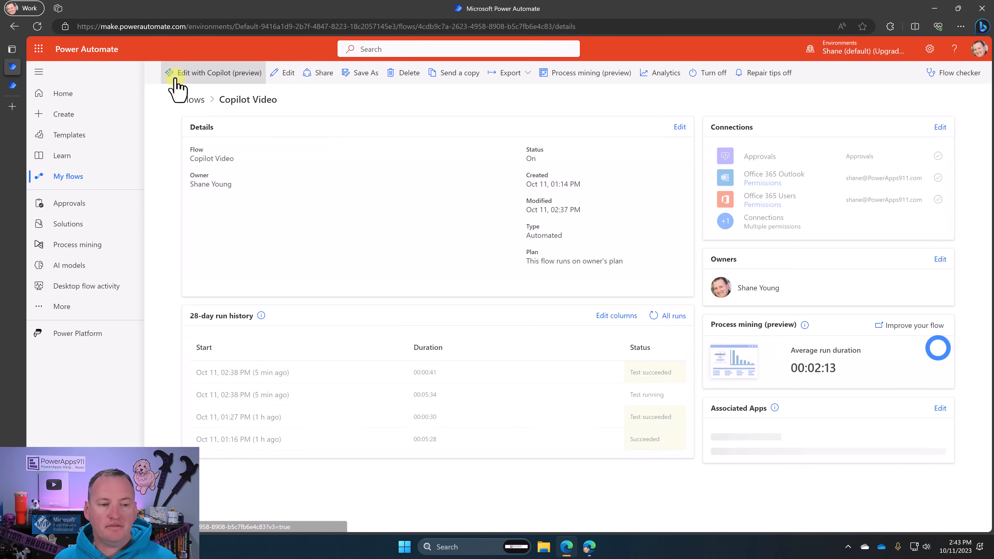
{"action": "left_click", "coordinate": [191, 74]}
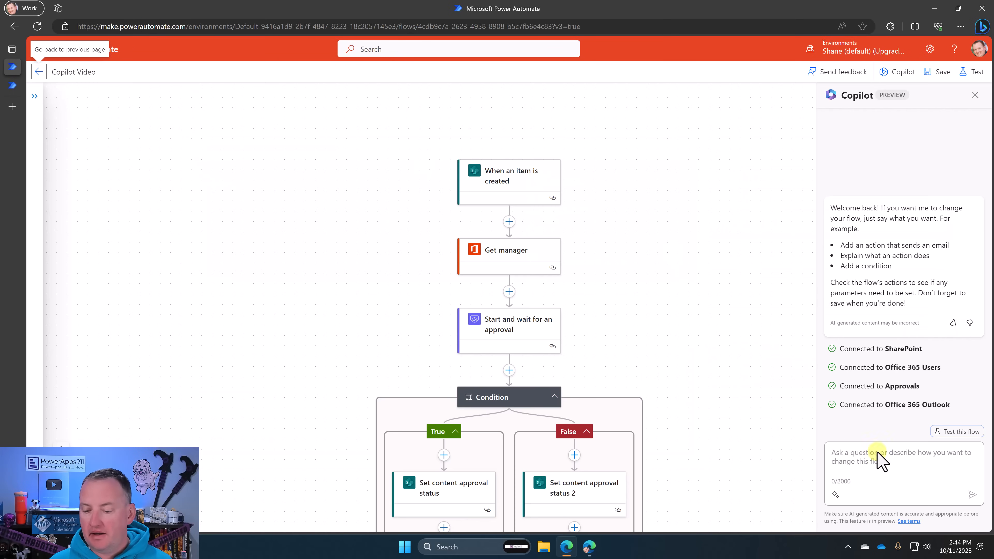
Ask Copilot "What does this flow do?" about the Copilot Video flow.
{"action": "scroll", "coordinate": [779, 371], "scroll_direction": "up", "scroll_amount": 4}
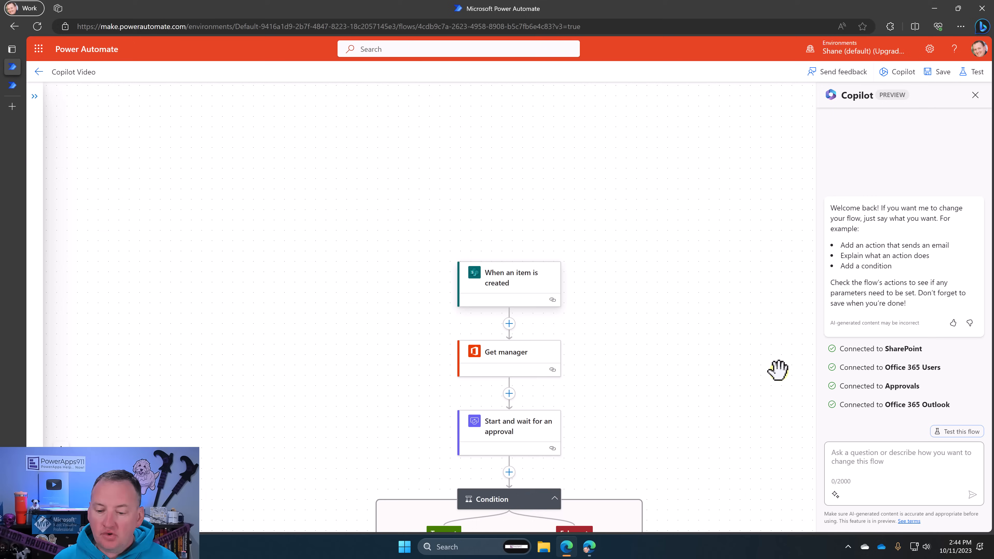
{"action": "left_click_drag", "start_coordinate": [878, 477], "coordinate": [772, 409]}
{"action": "type", "text": "What does this flow do?"}
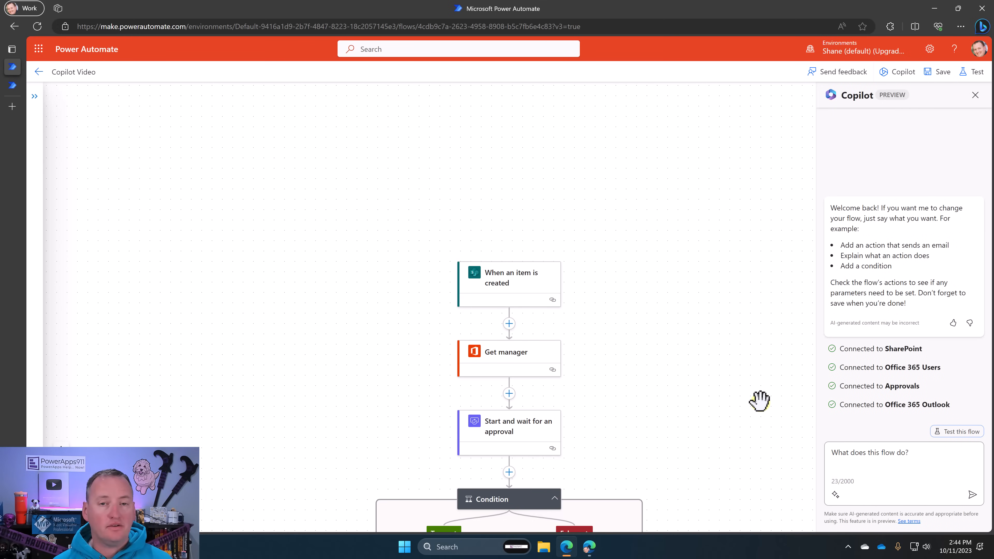
{"action": "key", "text": "Return"}
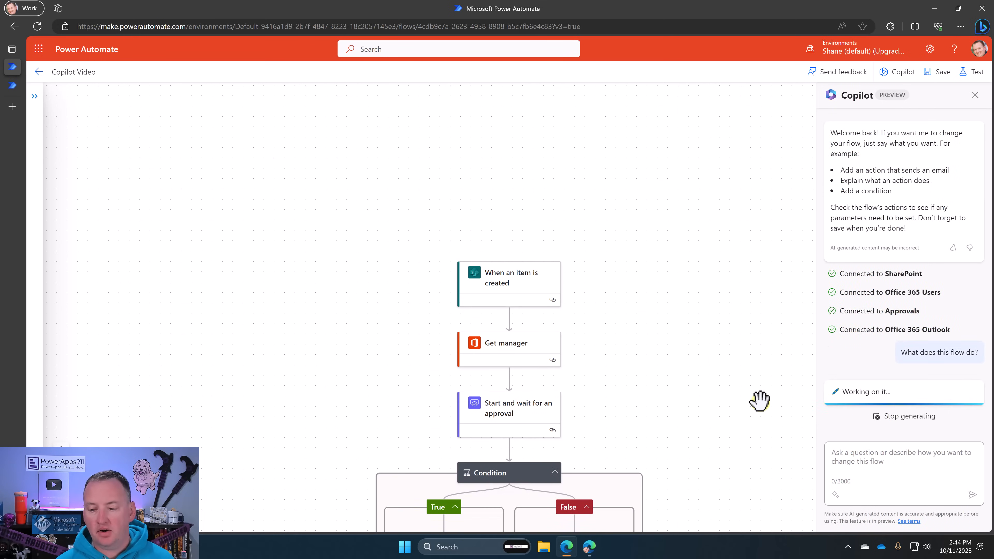